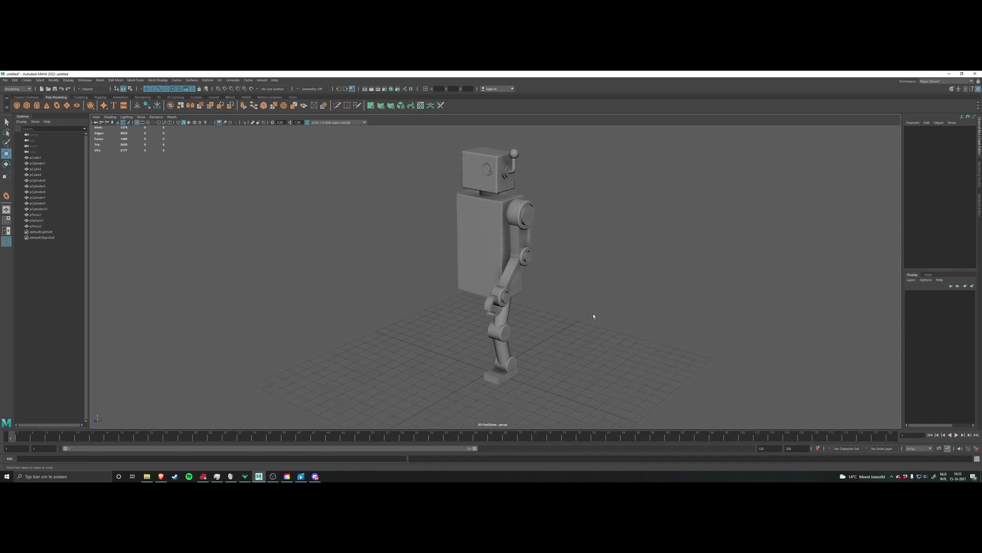
# Step: Examine the robot model from the front, side and above, checking the torso box and its bevelled corners up close
pyautogui.moveTo(604, 302)
pyautogui.keyDown('alt'); pyautogui.mouseDown()
pyautogui.moveTo(570, 274)
pyautogui.moveTo(565, 302)
pyautogui.moveTo(583, 307)
pyautogui.moveTo(594, 296)
pyautogui.mouseUp(); pyautogui.keyUp('alt')
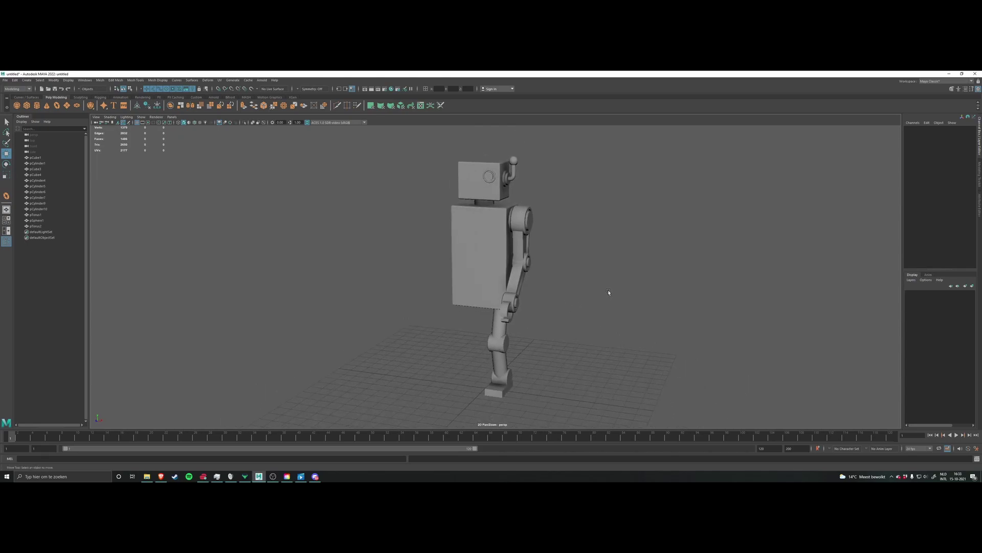
pyautogui.keyDown('alt'); pyautogui.moveTo(625, 318); pyautogui.dragTo(551, 315); pyautogui.keyUp('alt')
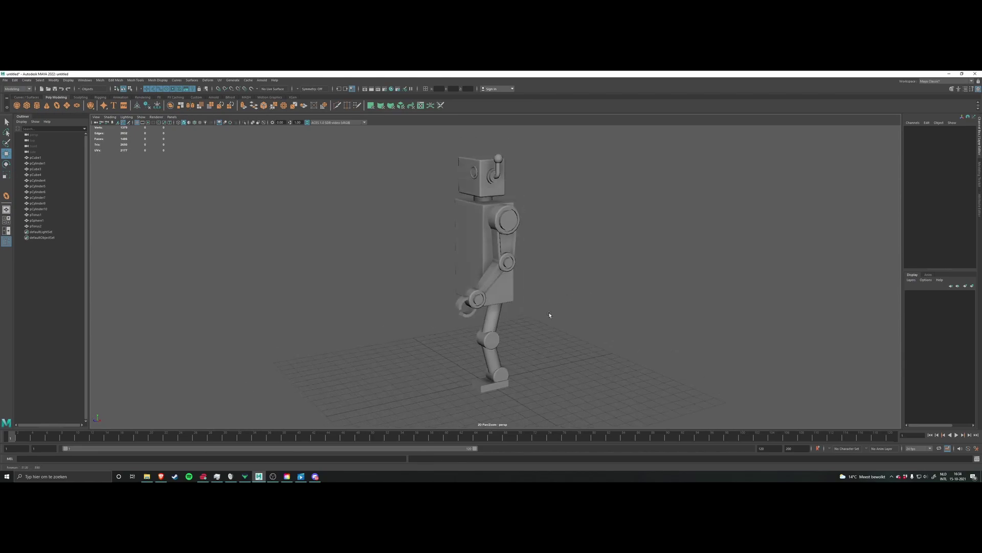
pyautogui.keyDown('alt'); pyautogui.moveTo(429, 340); pyautogui.dragTo(558, 309); pyautogui.keyUp('alt')
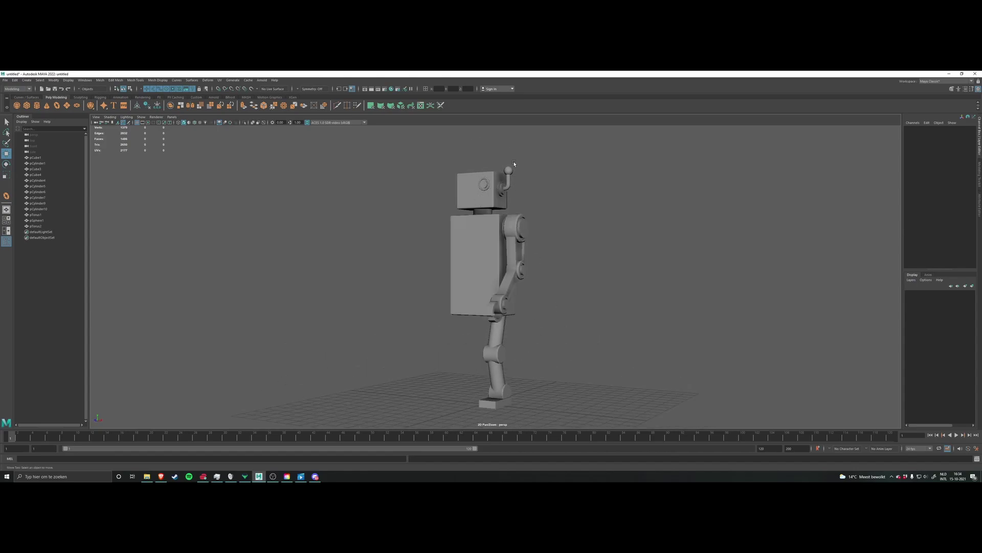
pyautogui.keyDown('alt'); pyautogui.moveTo(526, 183); pyautogui.dragTo(548, 210); pyautogui.keyUp('alt')
pyautogui.keyDown('alt'); pyautogui.moveTo(581, 330); pyautogui.dragTo(535, 279); pyautogui.keyUp('alt')
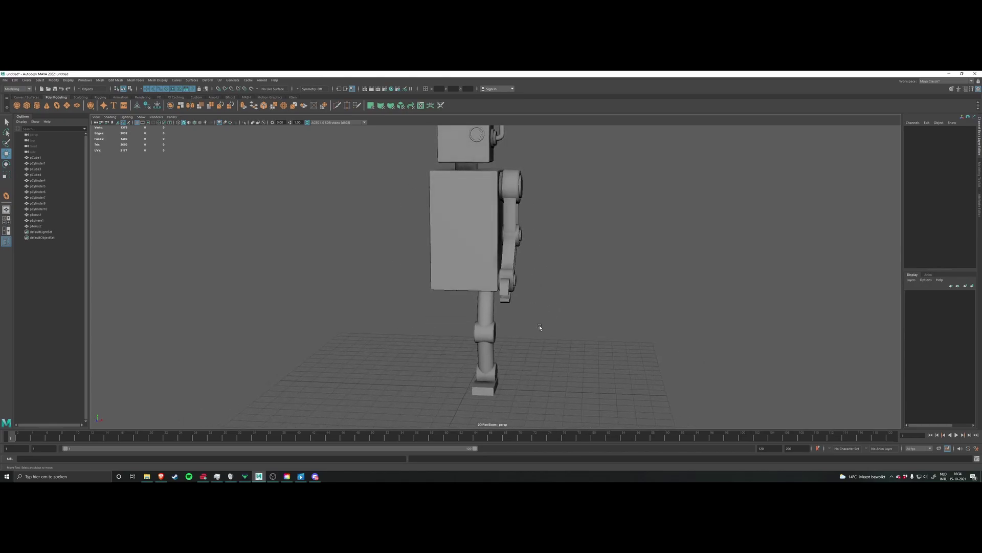
pyautogui.keyDown('alt'); pyautogui.moveTo(552, 324); pyautogui.dragTo(489, 248); pyautogui.keyUp('alt')
pyautogui.click(514, 295)
pyautogui.scroll(4, 546, 312)
pyautogui.click(489, 247)
pyautogui.scroll(-2, 488, 247)
pyautogui.keyDown('alt'); pyautogui.moveTo(489, 248); pyautogui.dragTo(493, 298, button='middle'); pyautogui.keyUp('alt')
pyautogui.scroll(-4, 493, 298)
pyautogui.keyDown('alt'); pyautogui.moveTo(493, 296); pyautogui.dragTo(448, 230); pyautogui.keyUp('alt')
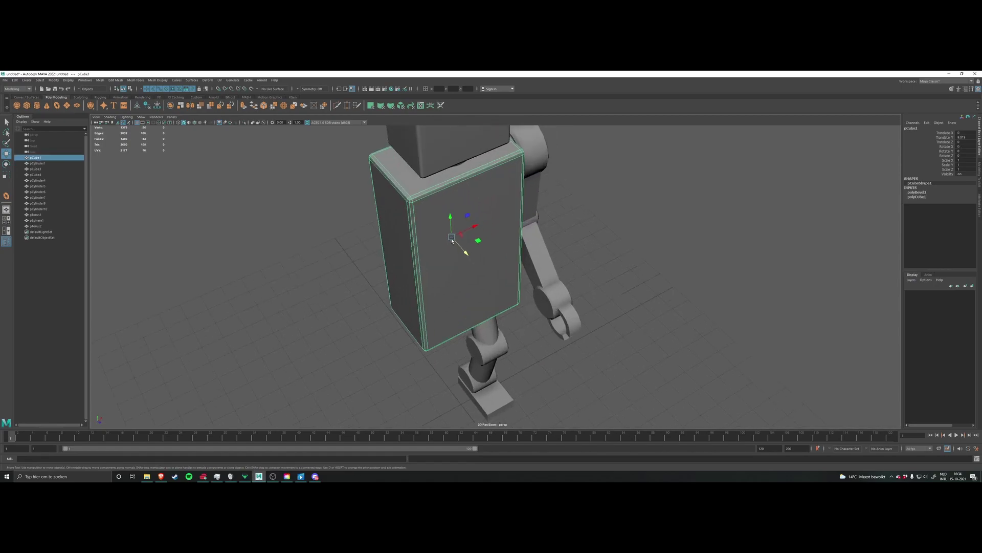
pyautogui.scroll(-3, 449, 230)
pyautogui.click(391, 213)
pyautogui.scroll(5, 399, 258)
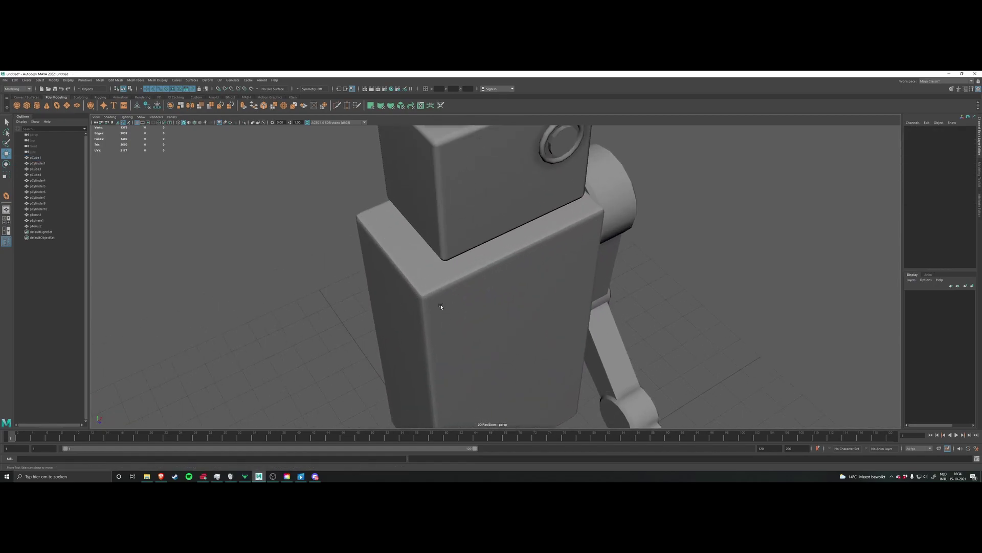
pyautogui.scroll(-5, 457, 275)
pyautogui.keyDown('alt'); pyautogui.moveTo(458, 274); pyautogui.dragTo(489, 266); pyautogui.keyUp('alt')
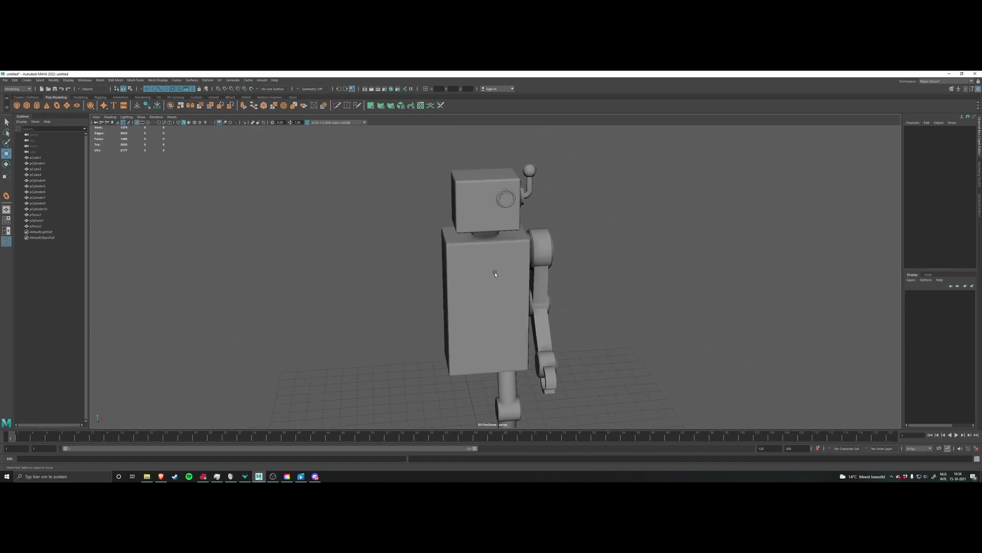
# Step: Select all edges of the torso box and soften them
pyautogui.click(489, 266)
pyautogui.rightClick(484, 259)
pyautogui.moveTo(481, 250); pyautogui.dragTo(481, 244, button='right')
pyautogui.scroll(-4, 478, 247)
pyautogui.moveTo(396, 205); pyautogui.dragTo(602, 379)
pyautogui.scroll(4, 601, 327)
pyautogui.keyDown('alt'); pyautogui.moveTo(600, 306); pyautogui.dragTo(552, 281); pyautogui.keyUp('alt')
pyautogui.scroll(2, 563, 272)
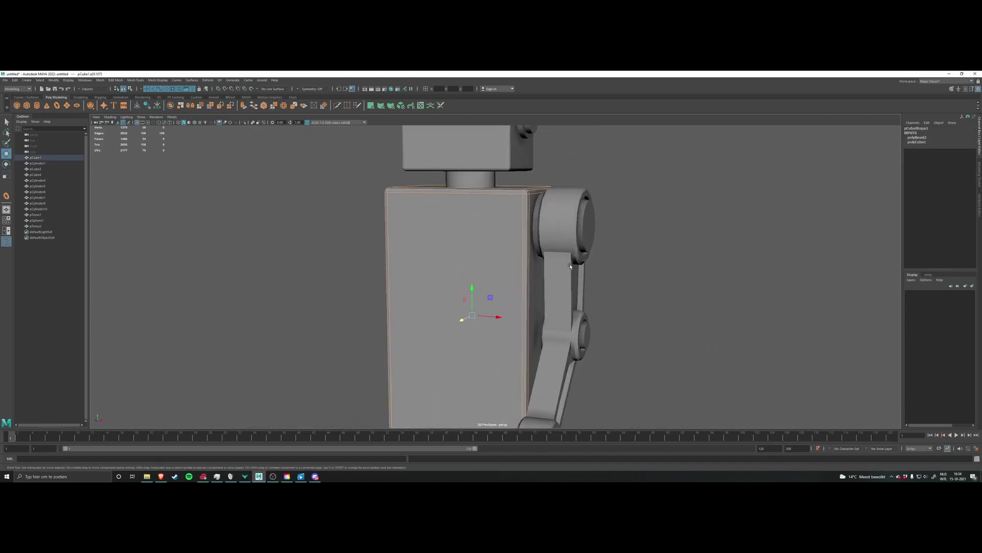
pyautogui.keyDown('shift'); pyautogui.rightClick(620, 218); pyautogui.keyUp('shift')
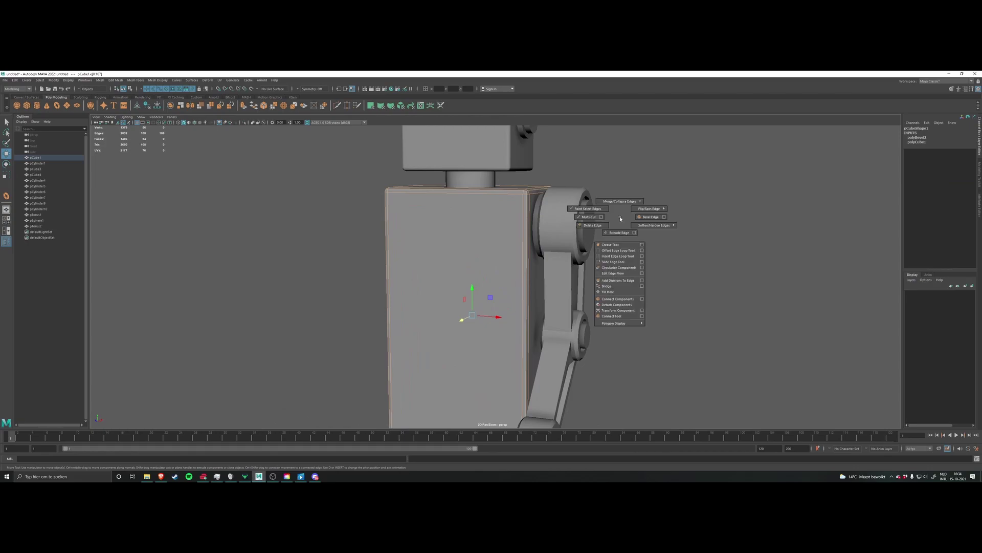
pyautogui.moveTo(634, 225)
pyautogui.keyDown('shift'); pyautogui.moveTo(649, 218); pyautogui.dragTo(666, 193, button='right'); pyautogui.keyUp('shift')
pyautogui.click(666, 194)
# Step: Inspect the softened torso from several sides and the upper leg where it meets the torso's underside
pyautogui.scroll(-3, 650, 207)
pyautogui.keyDown('alt'); pyautogui.moveTo(618, 231); pyautogui.dragTo(460, 220); pyautogui.keyUp('alt')
pyautogui.keyDown('alt'); pyautogui.moveTo(546, 225); pyautogui.dragTo(522, 266); pyautogui.keyUp('alt')
pyautogui.keyDown('alt'); pyautogui.moveTo(532, 286); pyautogui.dragTo(535, 248, button='middle'); pyautogui.keyUp('alt')
pyautogui.scroll(-4, 560, 260)
pyautogui.keyDown('alt'); pyautogui.moveTo(562, 263); pyautogui.dragTo(544, 253); pyautogui.keyUp('alt')
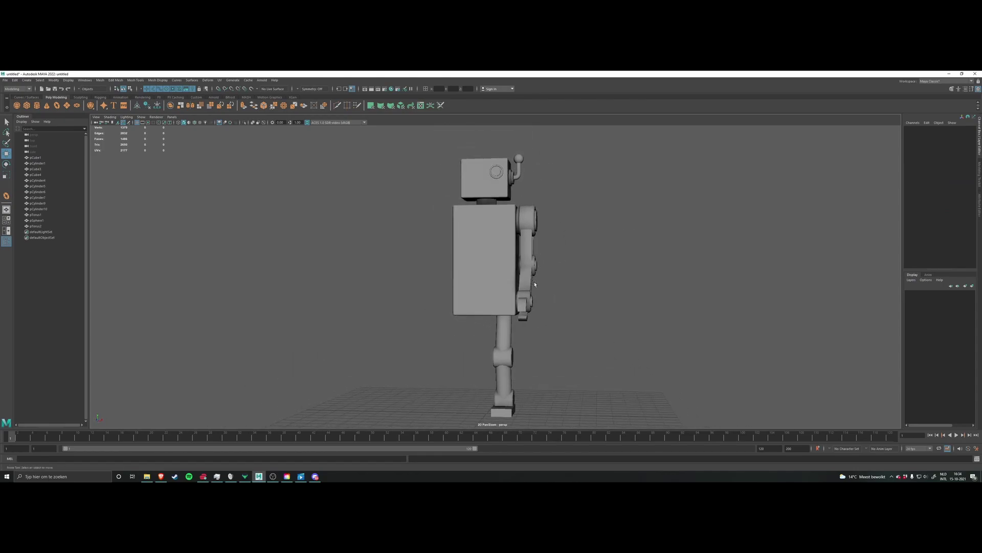
pyautogui.keyDown('alt'); pyautogui.moveTo(535, 284); pyautogui.dragTo(529, 267, button='middle'); pyautogui.keyUp('alt')
pyautogui.keyDown('alt'); pyautogui.moveTo(519, 266); pyautogui.dragTo(458, 250); pyautogui.keyUp('alt')
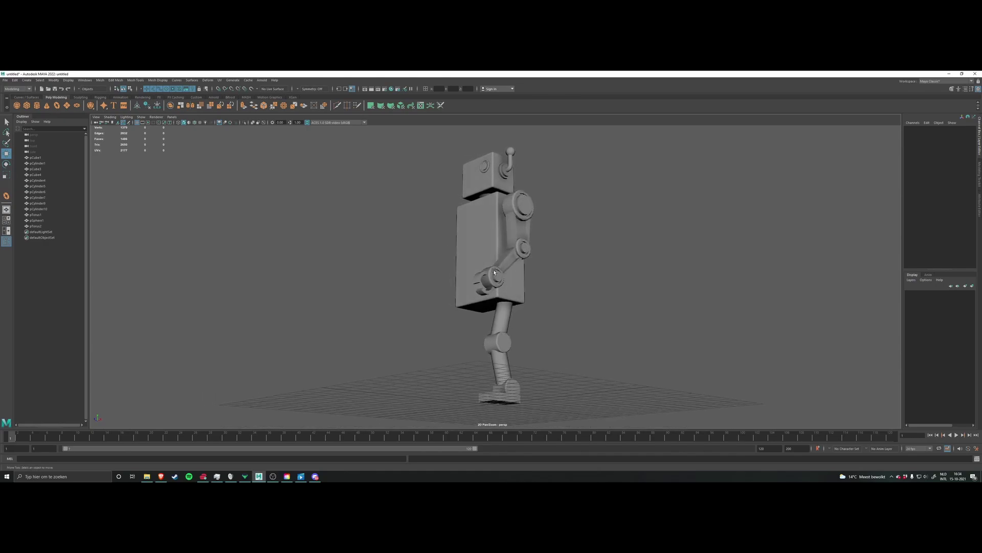
pyautogui.keyDown('alt'); pyautogui.moveTo(530, 333); pyautogui.dragTo(531, 300, button='middle'); pyautogui.keyUp('alt')
pyautogui.scroll(5, 530, 301)
pyautogui.scroll(3, 531, 301)
pyautogui.click(530, 301)
pyautogui.keyDown('alt'); pyautogui.moveTo(537, 286); pyautogui.dragTo(598, 287); pyautogui.keyUp('alt')
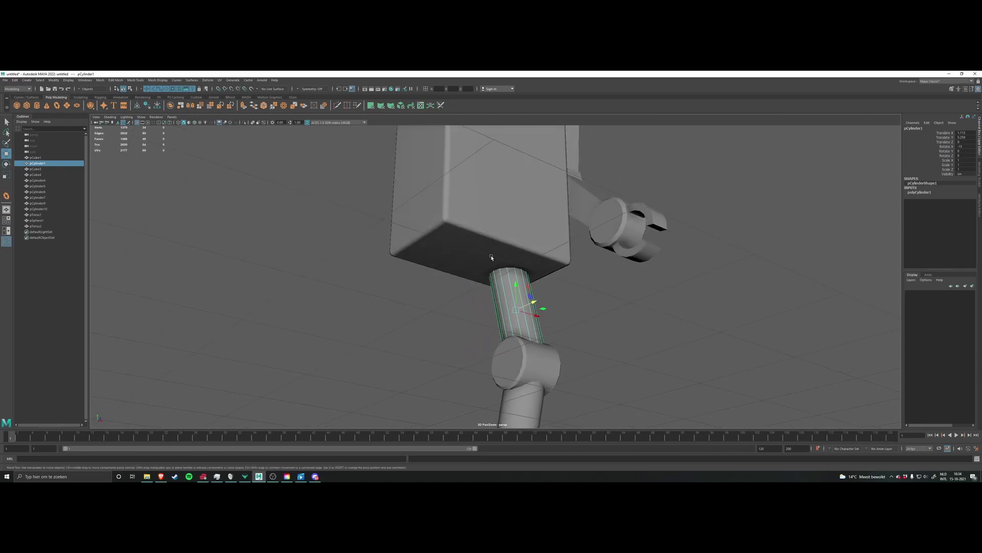
# Step: Insert a vertical edge loop around the centre of the torso box with the Multi-Cut tool
pyautogui.click(496, 258)
pyautogui.scroll(4, 487, 254)
pyautogui.keyDown('alt'); pyautogui.moveTo(487, 254); pyautogui.dragTo(499, 294, button='middle'); pyautogui.keyUp('alt')
pyautogui.moveTo(484, 261)
pyautogui.keyDown('alt'); pyautogui.mouseDown()
pyautogui.moveTo(491, 281)
pyautogui.moveTo(484, 277)
pyautogui.mouseUp(); pyautogui.keyUp('alt')
pyautogui.moveTo(484, 277); pyautogui.dragTo(484, 295, button='right')
pyautogui.click(485, 296)
pyautogui.keyDown('alt'); pyautogui.moveTo(485, 296); pyautogui.dragTo(418, 292); pyautogui.keyUp('alt')
pyautogui.keyDown('alt'); pyautogui.moveTo(625, 274); pyautogui.dragTo(642, 287); pyautogui.keyUp('alt')
pyautogui.keyDown('alt'); pyautogui.moveTo(659, 327); pyautogui.dragTo(536, 322); pyautogui.keyUp('alt')
pyautogui.keyDown('alt'); pyautogui.moveTo(542, 257); pyautogui.dragTo(587, 323); pyautogui.keyUp('alt')
pyautogui.moveTo(617, 318)
pyautogui.mouseDown(button='right')
pyautogui.moveTo(618, 340)
pyautogui.moveTo(618, 305)
pyautogui.mouseUp(button='right')
pyautogui.keyDown('alt'); pyautogui.moveTo(619, 305); pyautogui.dragTo(492, 308); pyautogui.keyUp('alt')
pyautogui.doubleClick(493, 309)
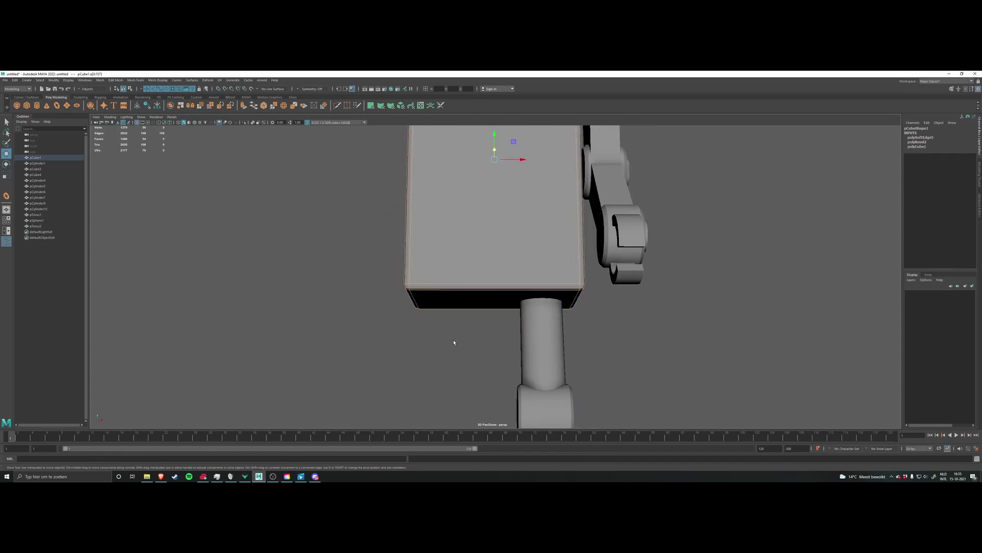
pyautogui.keyDown('shift'); pyautogui.rightClick(465, 337); pyautogui.keyUp('shift')
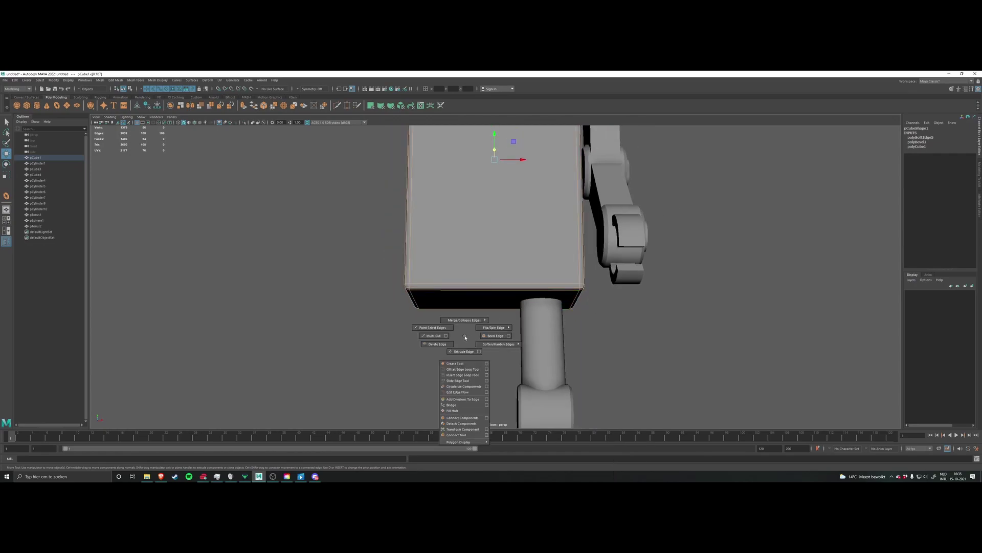
pyautogui.click(434, 336)
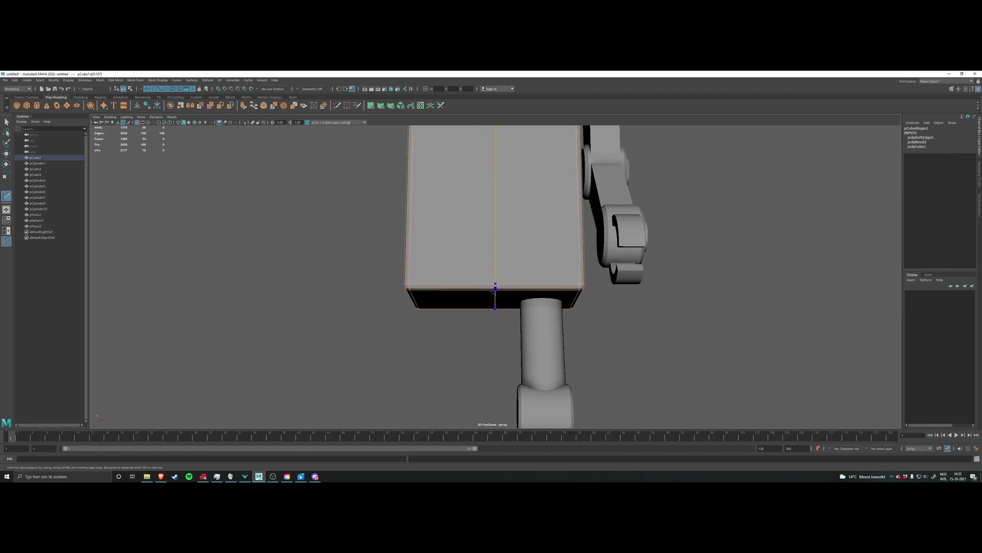
pyautogui.scroll(-3, 498, 292)
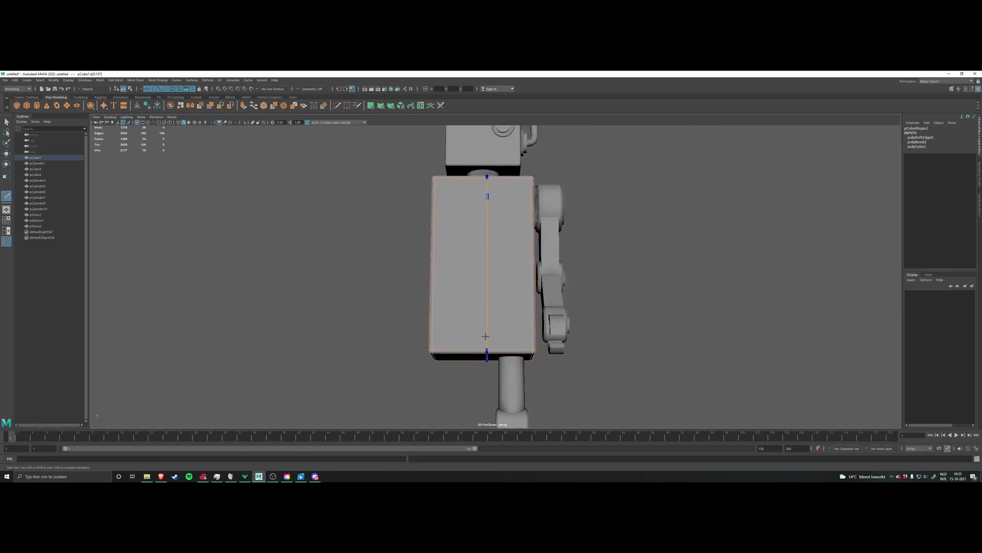
pyautogui.keyDown('ctrl'); pyautogui.click(483, 336); pyautogui.keyUp('ctrl')
pyautogui.keyDown('alt'); pyautogui.moveTo(588, 390); pyautogui.dragTo(549, 368); pyautogui.keyUp('alt')
pyautogui.scroll(4, 538, 358)
pyautogui.keyDown('alt'); pyautogui.moveTo(535, 359); pyautogui.dragTo(527, 314, button='middle'); pyautogui.keyUp('alt')
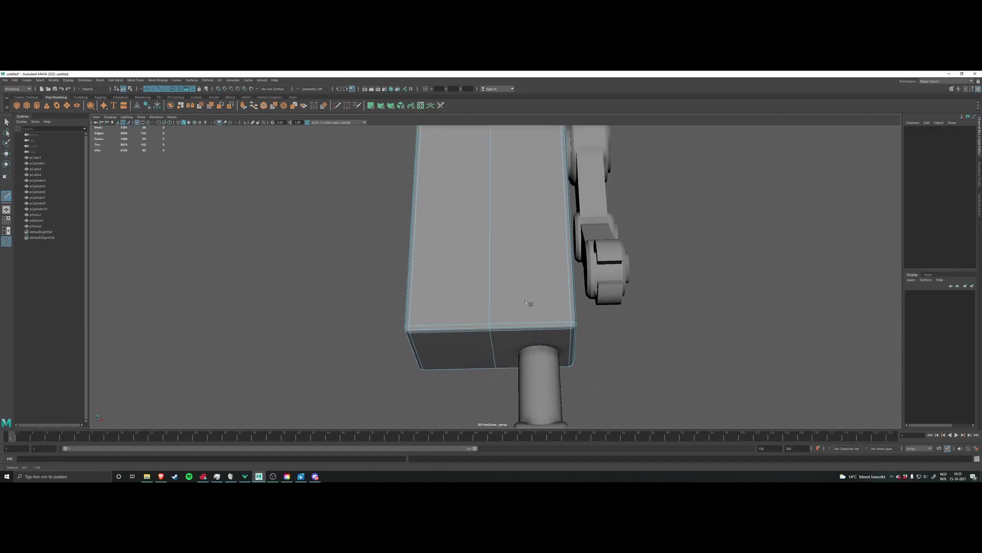
# Step: Try adding vertical edge loops beside the torso's centre loop, and undo them
pyautogui.scroll(-1, 536, 325)
pyautogui.keyDown('alt'); pyautogui.moveTo(535, 327); pyautogui.dragTo(517, 325); pyautogui.keyUp('alt')
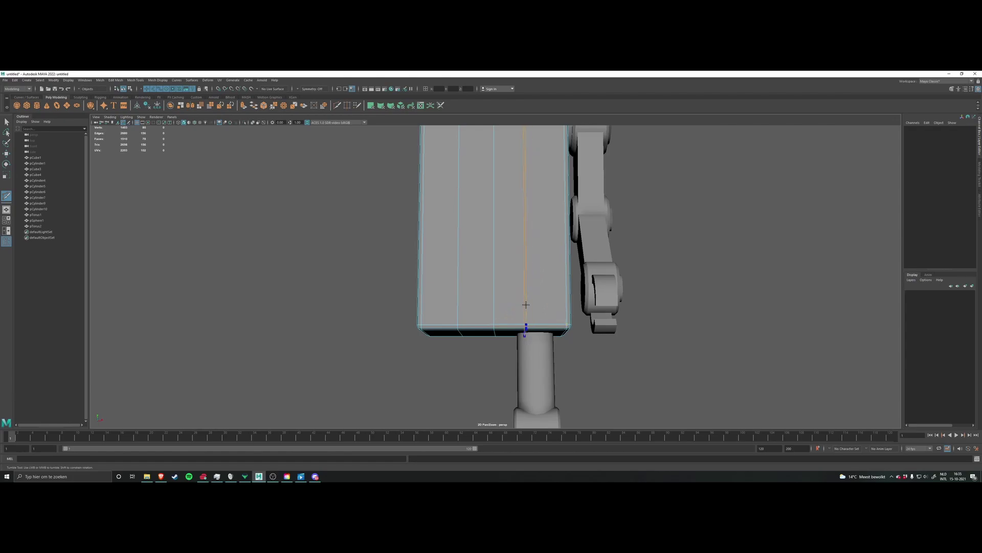
pyautogui.hotkey('ctrl', 'z')
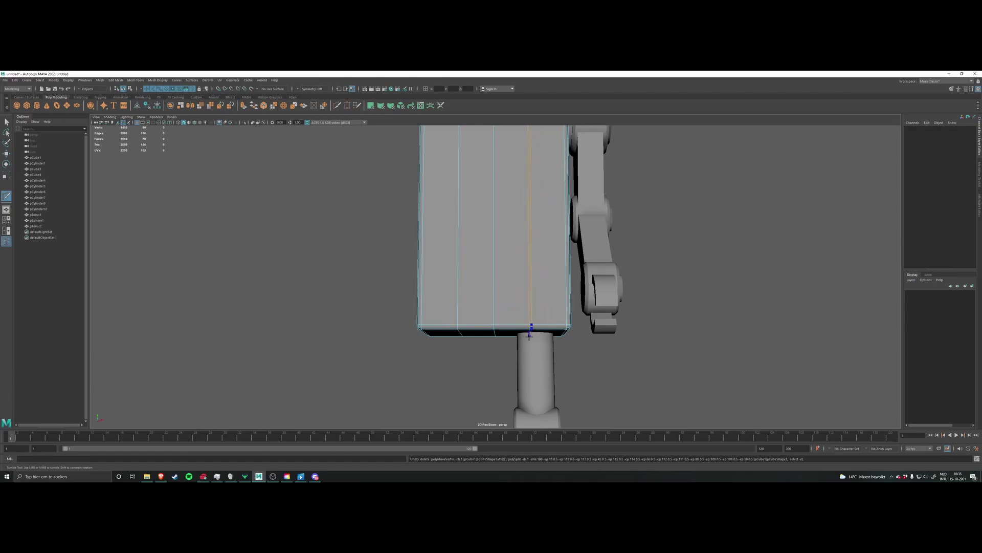
pyautogui.scroll(-3, 588, 336)
pyautogui.scroll(5, 578, 353)
pyautogui.keyDown('alt'); pyautogui.moveTo(555, 385); pyautogui.dragTo(528, 362); pyautogui.keyUp('alt')
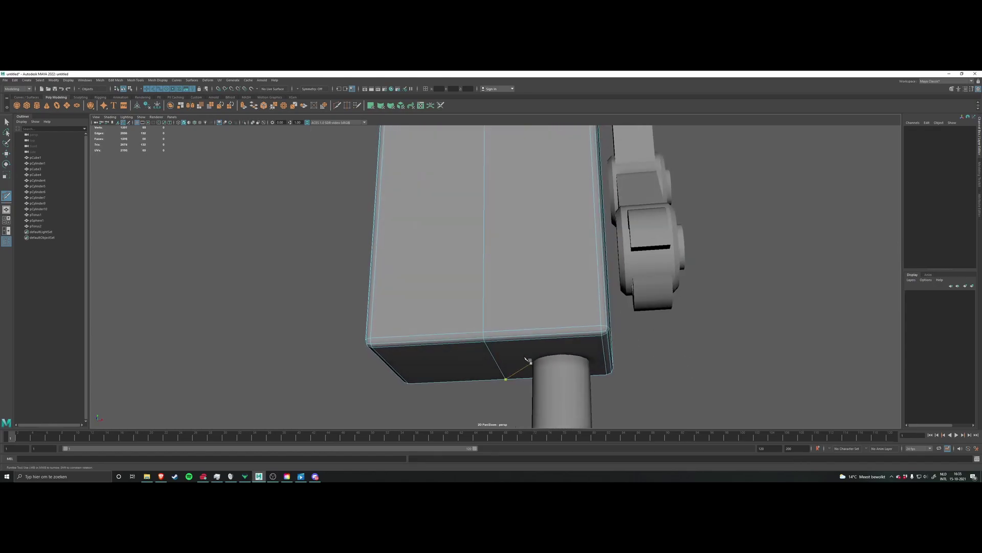
# Step: Leave the Multi-Cut tool and select both halves of the torso's underside as faces
pyautogui.keyDown('alt'); pyautogui.moveTo(528, 362); pyautogui.dragTo(508, 282, button='middle'); pyautogui.keyUp('alt')
pyautogui.moveTo(508, 282); pyautogui.dragTo(507, 287, button='right')
pyautogui.press('w')
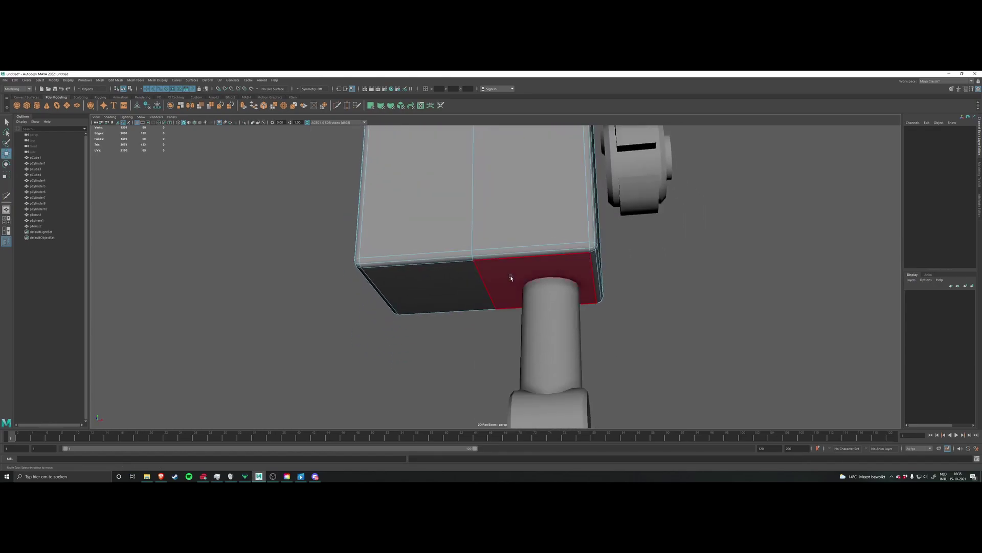
pyautogui.click(492, 283)
pyautogui.scroll(-2, 488, 286)
pyautogui.keyDown('alt'); pyautogui.moveTo(480, 293); pyautogui.dragTo(483, 271); pyautogui.keyUp('alt')
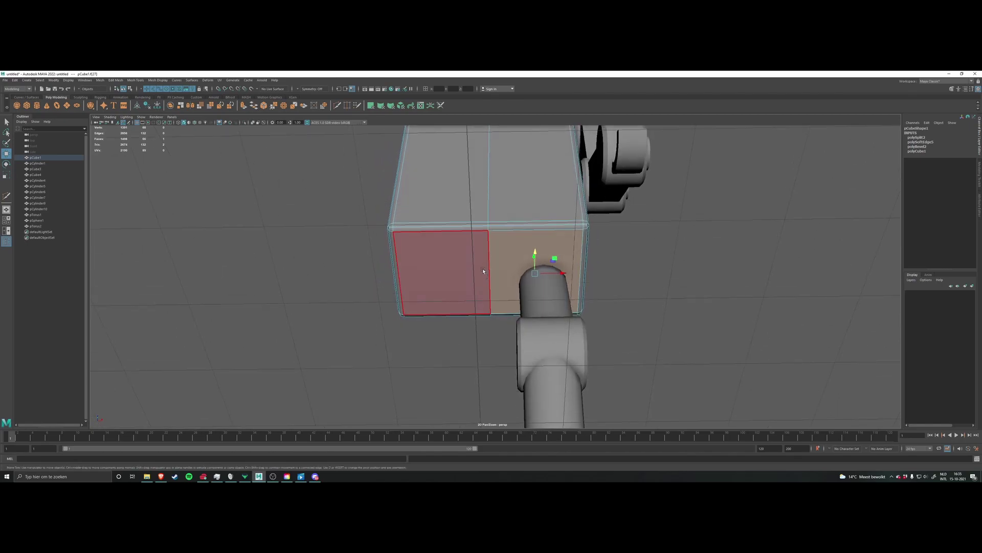
pyautogui.keyDown('shift'); pyautogui.click(478, 259); pyautogui.keyUp('shift')
pyautogui.keyDown('alt'); pyautogui.moveTo(596, 290); pyautogui.dragTo(583, 314, button='middle'); pyautogui.keyUp('alt')
pyautogui.keyDown('alt'); pyautogui.moveTo(584, 314); pyautogui.dragTo(588, 320); pyautogui.keyUp('alt')
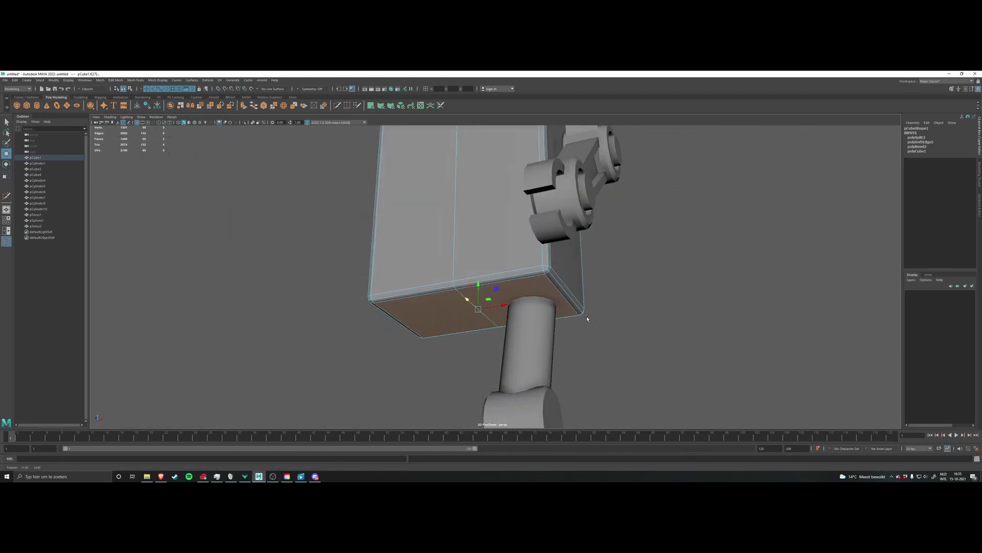
pyautogui.scroll(3, 516, 290)
pyautogui.keyDown('alt'); pyautogui.moveTo(515, 290); pyautogui.dragTo(550, 264); pyautogui.keyUp('alt')
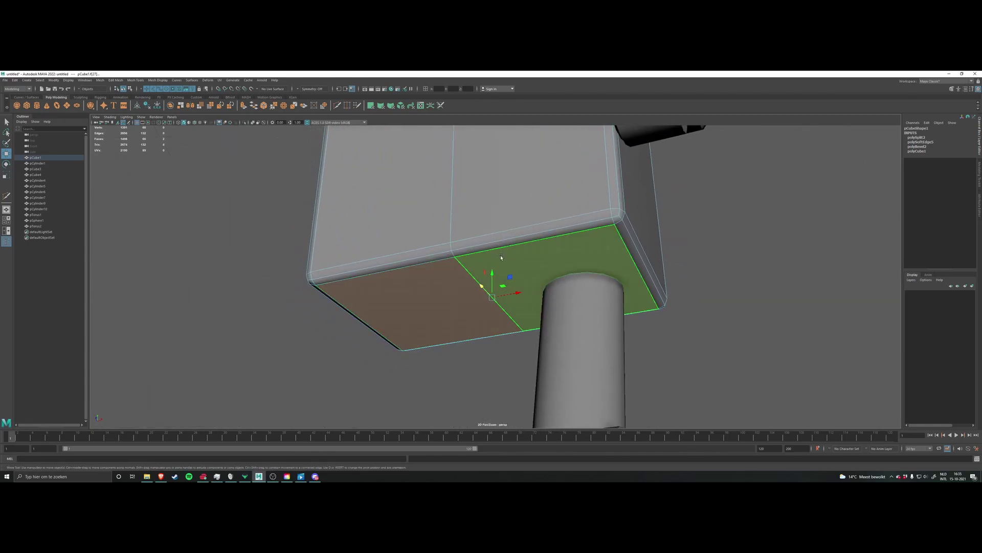
pyautogui.keyDown('alt'); pyautogui.moveTo(552, 266); pyautogui.dragTo(545, 262); pyautogui.keyUp('alt')
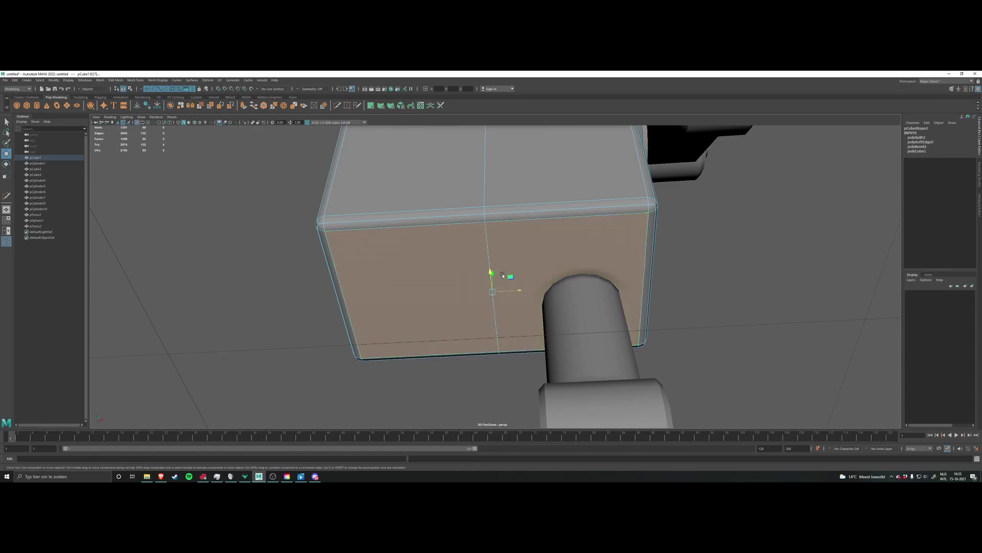
pyautogui.keyDown('alt'); pyautogui.moveTo(489, 268); pyautogui.dragTo(509, 281); pyautogui.keyUp('alt')
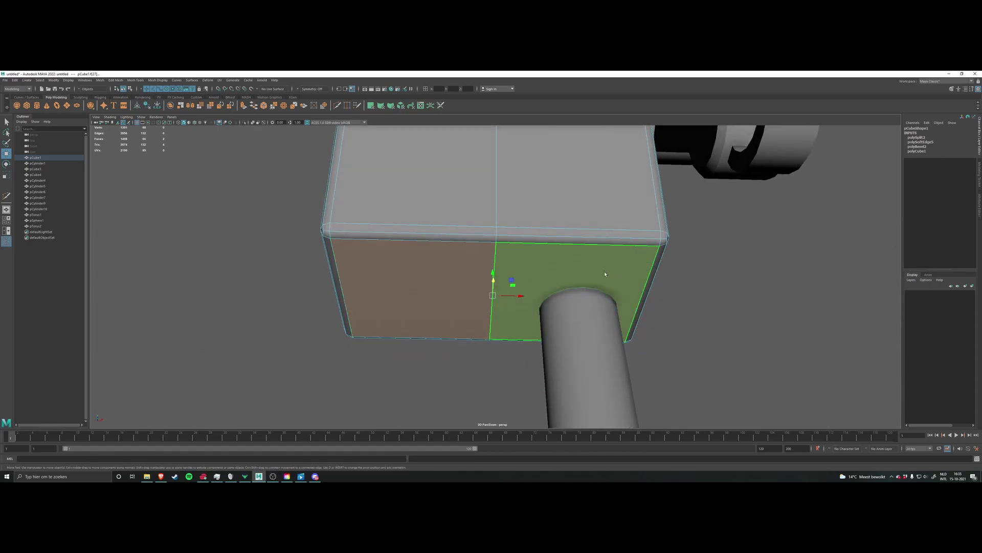
pyautogui.keyDown('alt'); pyautogui.moveTo(613, 277); pyautogui.dragTo(644, 290); pyautogui.keyUp('alt')
# Step: Extrude the two underside faces with Keep Faces Together off and inset each one using Offset
pyautogui.keyDown('shift'); pyautogui.rightClick(661, 302); pyautogui.keyUp('shift')
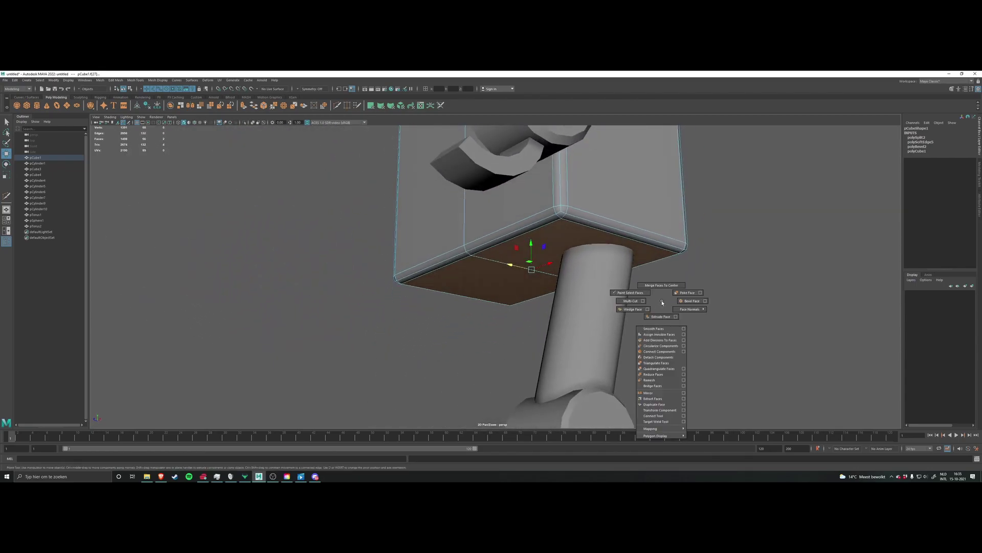
pyautogui.keyDown('shift'); pyautogui.moveTo(662, 303); pyautogui.dragTo(674, 319, button='right'); pyautogui.keyUp('shift')
pyautogui.keyDown('shift'); pyautogui.moveTo(662, 318); pyautogui.dragTo(662, 318, button='right'); pyautogui.keyUp('shift')
pyautogui.keyDown('alt'); pyautogui.moveTo(660, 322); pyautogui.dragTo(691, 318); pyautogui.keyUp('alt')
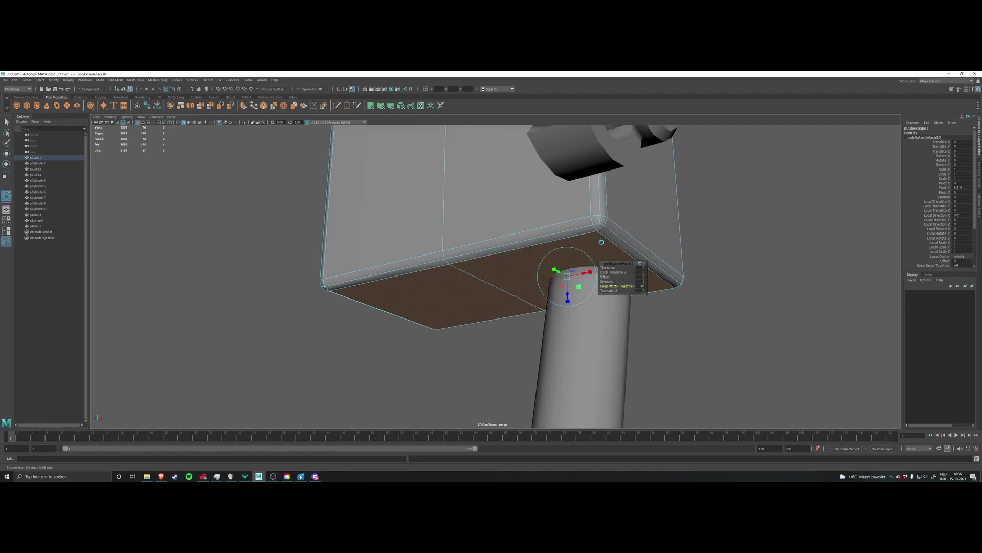
pyautogui.scroll(4, 612, 288)
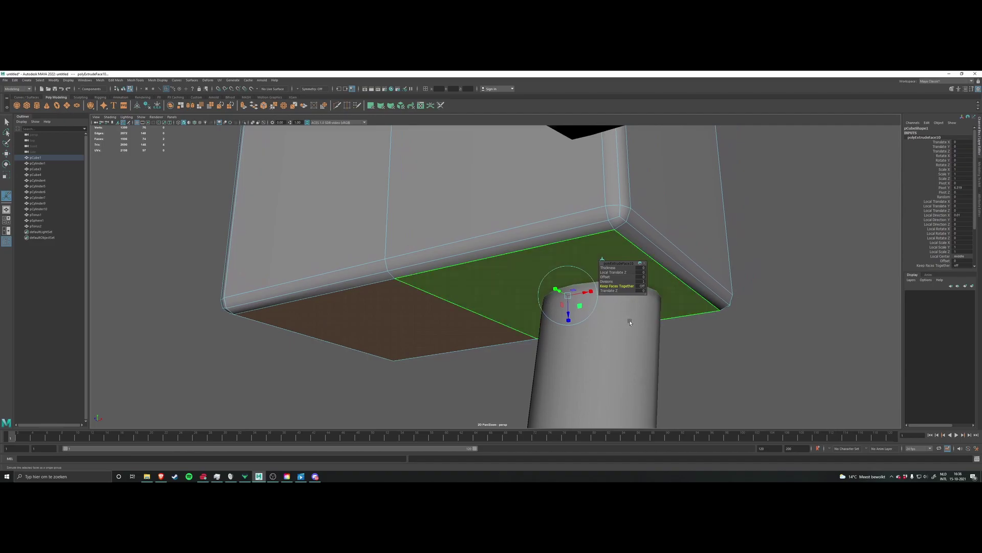
pyautogui.moveTo(608, 277); pyautogui.dragTo(498, 271)
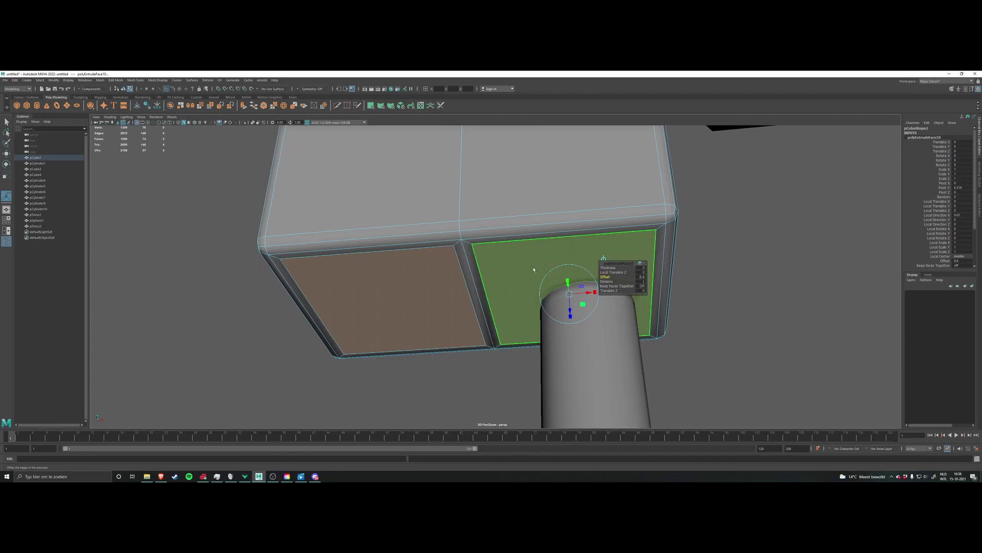
pyautogui.keyDown('alt'); pyautogui.moveTo(578, 268); pyautogui.dragTo(589, 269); pyautogui.keyUp('alt')
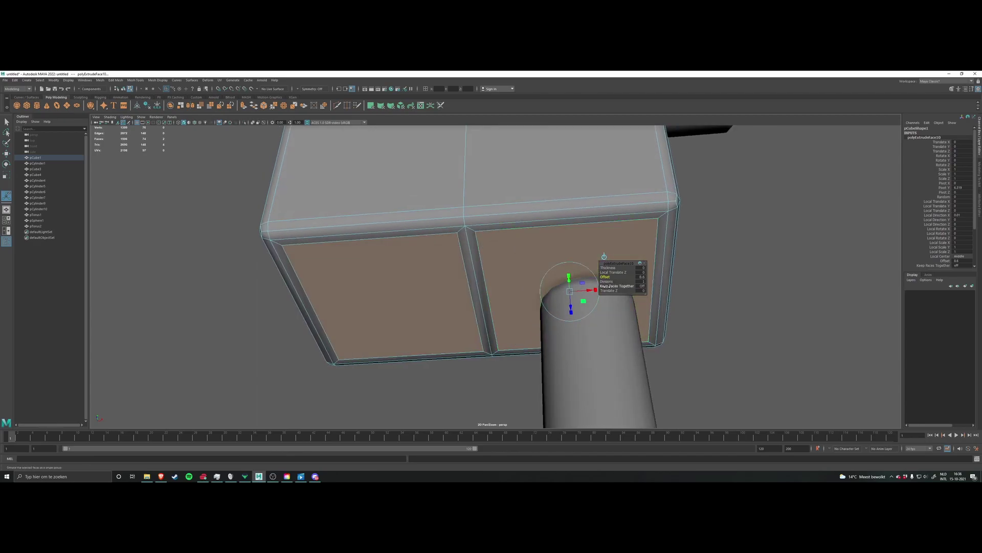
# Step: Toggle Keep Faces Together on and off for the underside extrusion to compare results, ending on Off
pyautogui.click(606, 286)
pyautogui.click(608, 287)
pyautogui.click(607, 286)
pyautogui.click(607, 286)
pyautogui.click(606, 286)
pyautogui.click(606, 286)
pyautogui.click(604, 286)
pyautogui.click(604, 286)
pyautogui.click(604, 286)
pyautogui.click(604, 286)
pyautogui.click(604, 286)
pyautogui.click(604, 286)
pyautogui.keyDown('alt'); pyautogui.moveTo(534, 288); pyautogui.dragTo(512, 294); pyautogui.keyUp('alt')
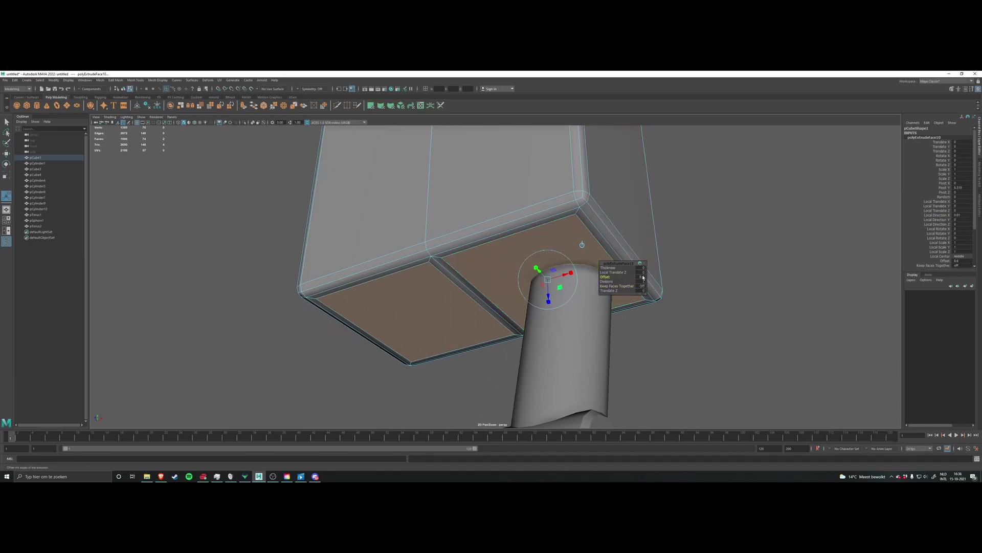
# Step: Try extruding the inset underside faces once more, and undo that extrusion along with the inset offset
pyautogui.press('Return')
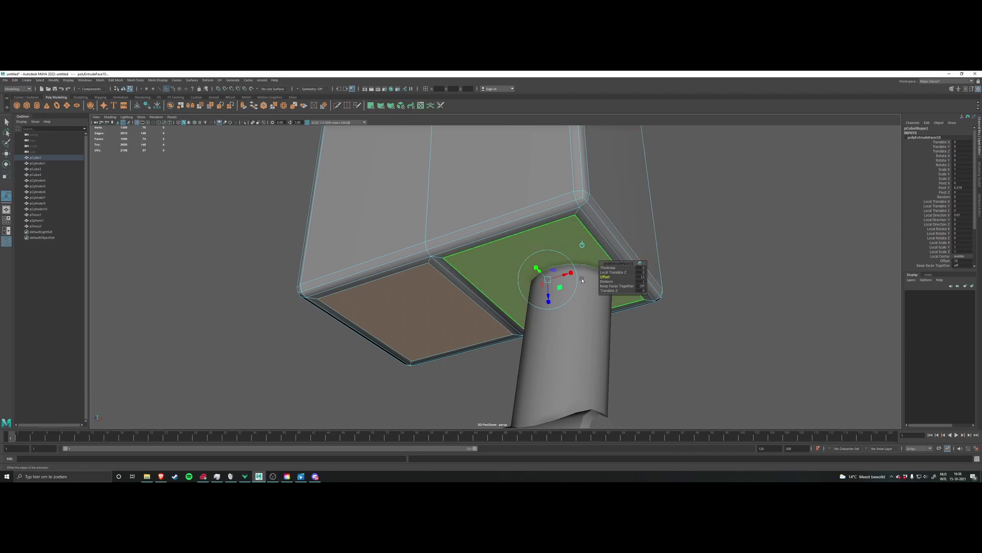
pyautogui.scroll(4, 581, 280)
pyautogui.hotkey('ctrl', 'e')
pyautogui.scroll(-2, 578, 278)
pyautogui.press('w')
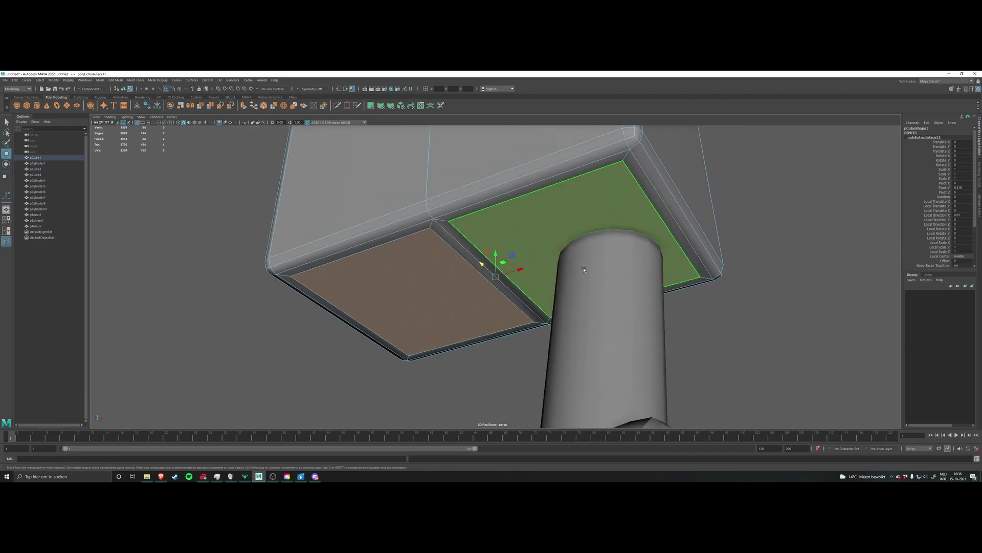
pyautogui.hotkey('ctrl', 'z')
pyautogui.hotkey('ctrl', 'z')
pyautogui.hotkey('ctrl', 'z')
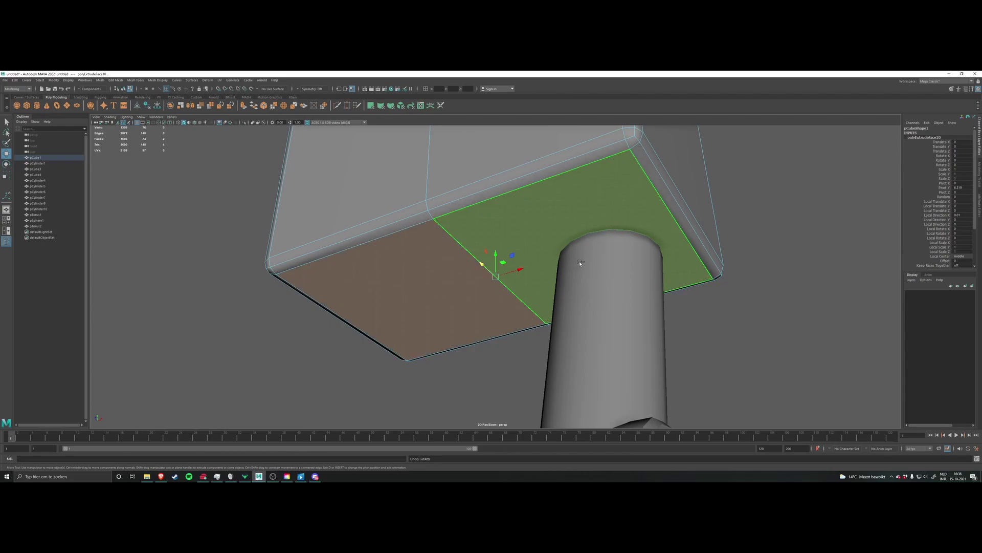
# Step: Inset each of the torso's two underside faces with an extrusion offset, extrude them again inward, and return to object mode with nothing selected
pyautogui.hotkey('ctrl', 'e')
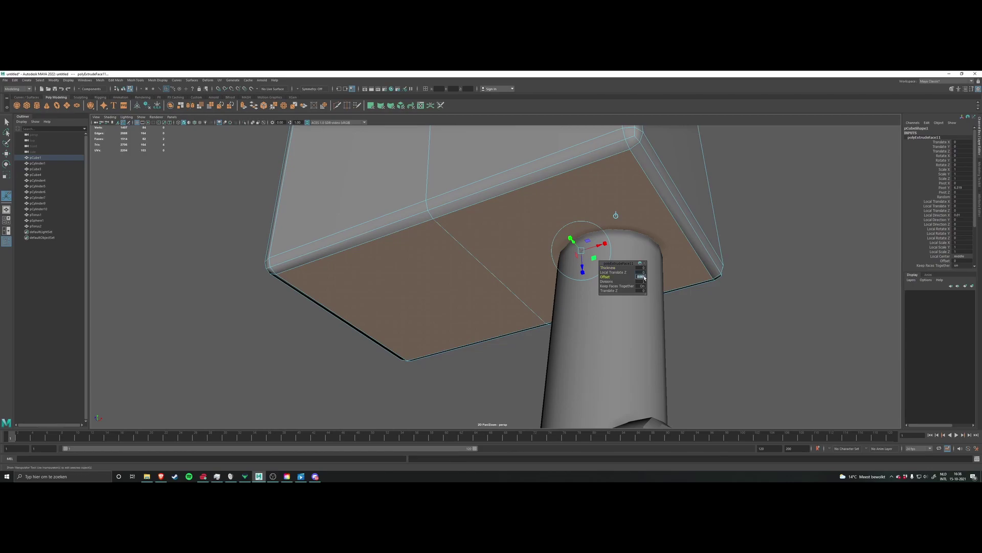
pyautogui.write('10')
pyautogui.press('Return')
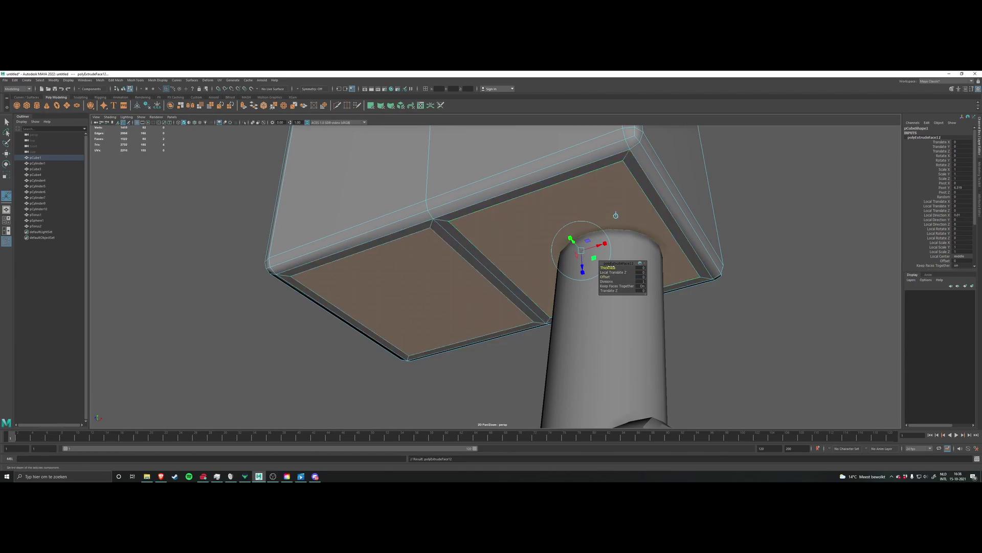
pyautogui.moveTo(583, 267); pyautogui.dragTo(490, 263)
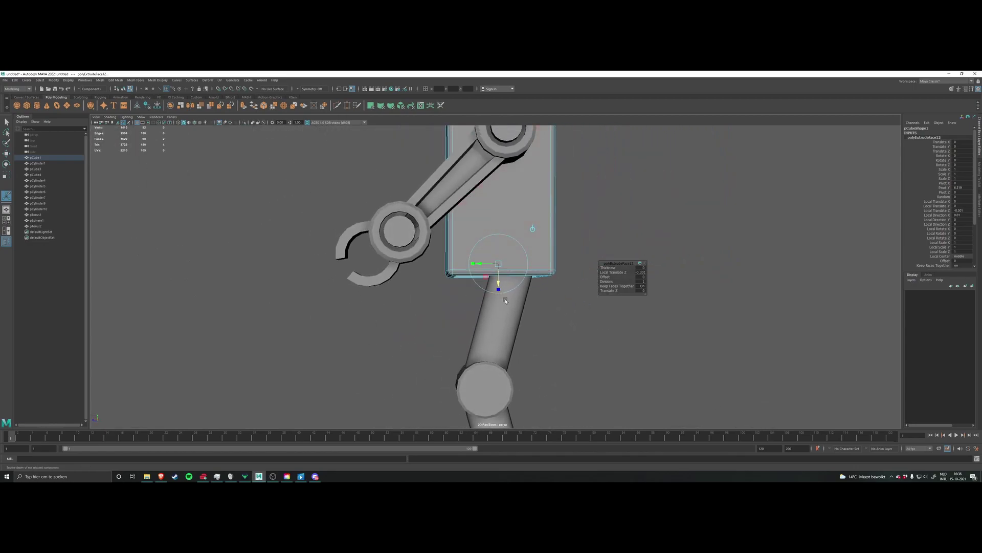
pyautogui.keyDown('alt'); pyautogui.moveTo(482, 323); pyautogui.dragTo(499, 311, button='middle'); pyautogui.keyUp('alt')
pyautogui.keyDown('alt'); pyautogui.moveTo(463, 317); pyautogui.dragTo(567, 301); pyautogui.keyUp('alt')
pyautogui.click(443, 320)
pyautogui.scroll(-3, 511, 313)
pyautogui.moveTo(586, 282); pyautogui.dragTo(604, 268, button='right')
pyautogui.click(604, 269)
# Step: Delete the cube that forms the foot beneath the robot's ankle cylinder
pyautogui.scroll(-3, 604, 269)
pyautogui.keyDown('alt'); pyautogui.moveTo(604, 268); pyautogui.dragTo(516, 287); pyautogui.keyUp('alt')
pyautogui.keyDown('alt'); pyautogui.moveTo(516, 286); pyautogui.dragTo(516, 302, button='middle'); pyautogui.keyUp('alt')
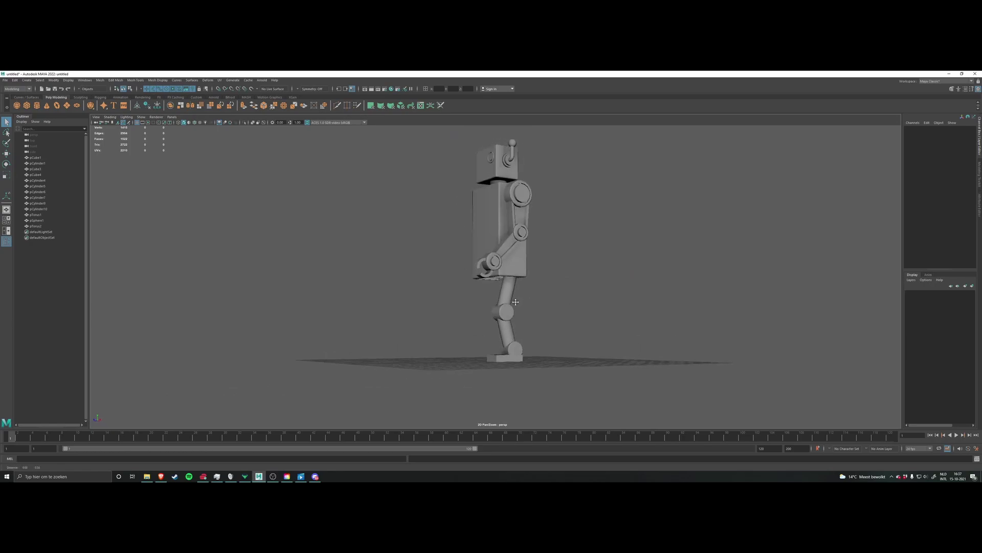
pyautogui.click(509, 302)
pyautogui.scroll(3, 548, 321)
pyautogui.keyDown('alt'); pyautogui.moveTo(548, 321); pyautogui.dragTo(498, 384); pyautogui.keyUp('alt')
pyautogui.click(498, 384)
pyautogui.scroll(4, 532, 377)
pyautogui.keyDown('alt'); pyautogui.moveTo(532, 377); pyautogui.dragTo(534, 333, button='middle'); pyautogui.keyUp('alt')
pyautogui.keyDown('alt'); pyautogui.moveTo(534, 333); pyautogui.dragTo(615, 302); pyautogui.keyUp('alt')
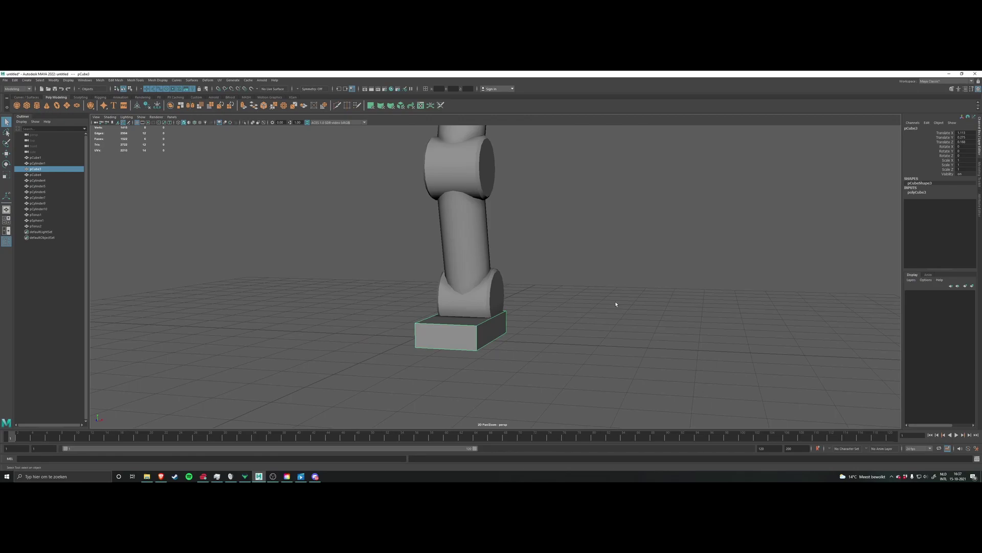
pyautogui.press('Delete')
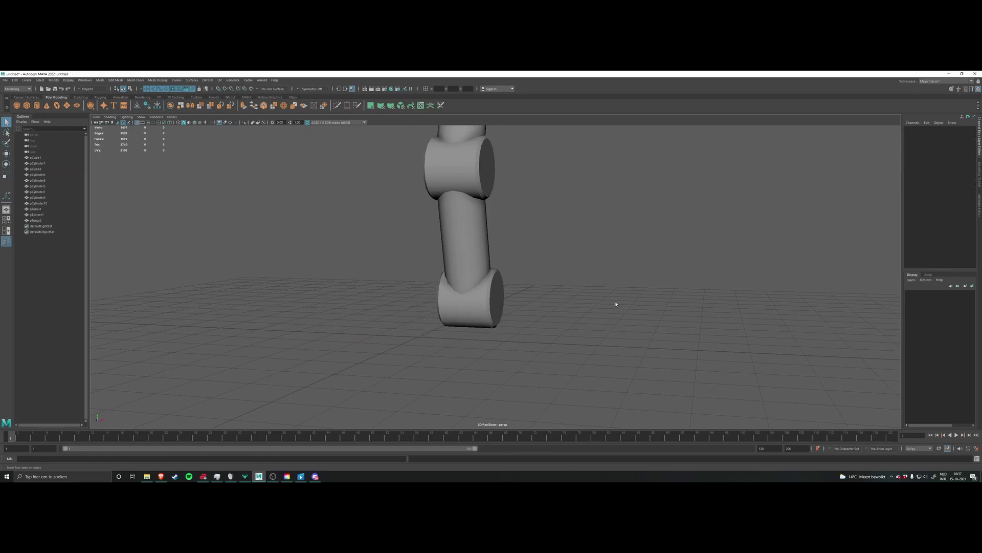
# Step: Select the ankle cylinder at the end of the leg, enter face selection, and pick a face on its curved side
pyautogui.click(486, 309)
pyautogui.keyDown('alt'); pyautogui.moveTo(594, 306); pyautogui.dragTo(572, 307); pyautogui.keyUp('alt')
pyautogui.scroll(3, 487, 316)
pyautogui.keyDown('alt'); pyautogui.moveTo(487, 316); pyautogui.dragTo(523, 284, button='middle'); pyautogui.keyUp('alt')
pyautogui.moveTo(496, 302); pyautogui.dragTo(494, 319, button='right')
pyautogui.click(495, 309)
pyautogui.keyDown('alt'); pyautogui.moveTo(557, 327); pyautogui.dragTo(664, 346); pyautogui.keyUp('alt')
pyautogui.keyDown('alt'); pyautogui.moveTo(583, 305); pyautogui.dragTo(594, 281); pyautogui.keyUp('alt')
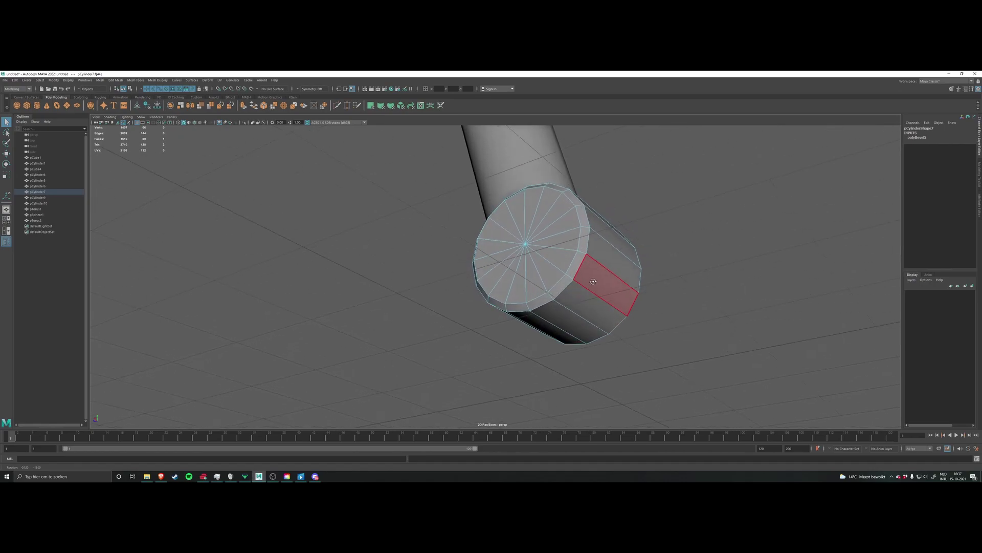
# Step: Select all faces around the lower half of the ankle cylinder, including the bevel strips at both ends
pyautogui.keyDown('alt'); pyautogui.moveTo(653, 307); pyautogui.dragTo(577, 306); pyautogui.keyUp('alt')
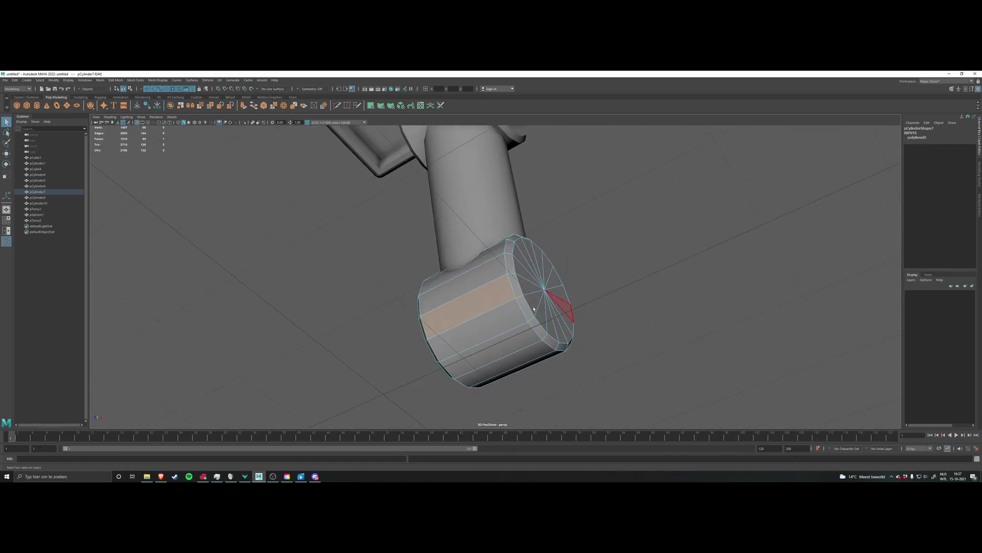
pyautogui.doubleClick(486, 299)
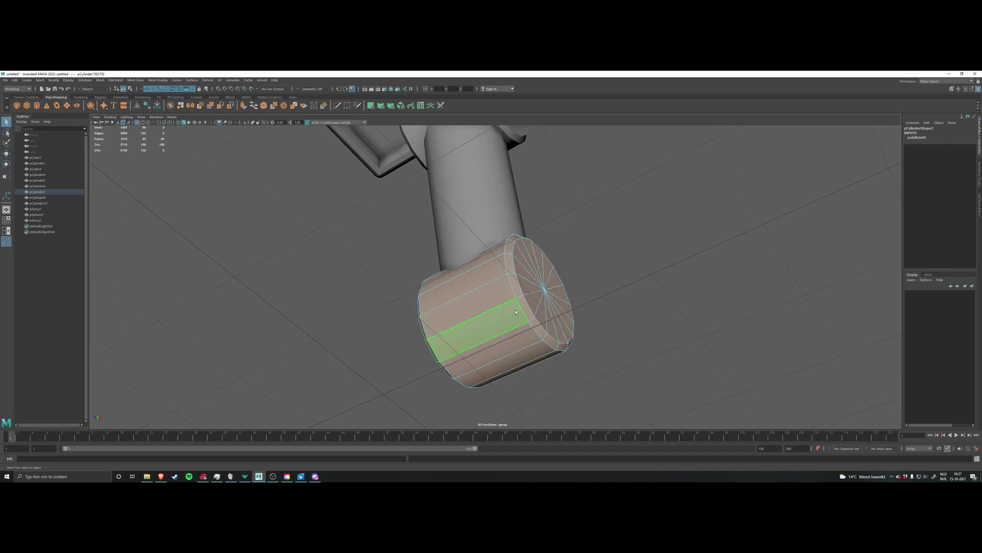
pyautogui.hotkey('ctrl', 'z')
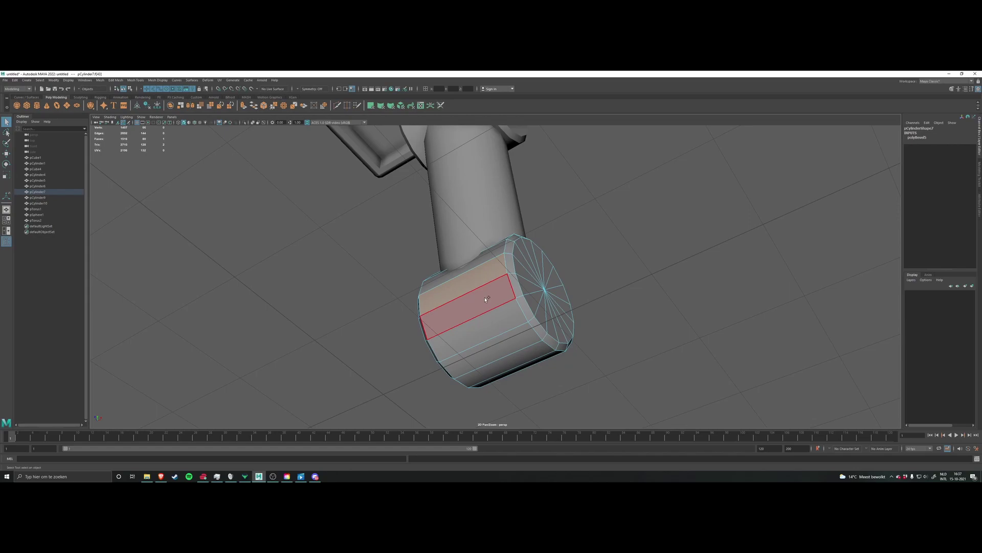
pyautogui.keyDown('alt'); pyautogui.moveTo(660, 328); pyautogui.dragTo(494, 295); pyautogui.keyUp('alt')
pyautogui.keyDown('alt'); pyautogui.moveTo(577, 316); pyautogui.dragTo(491, 314); pyautogui.keyUp('alt')
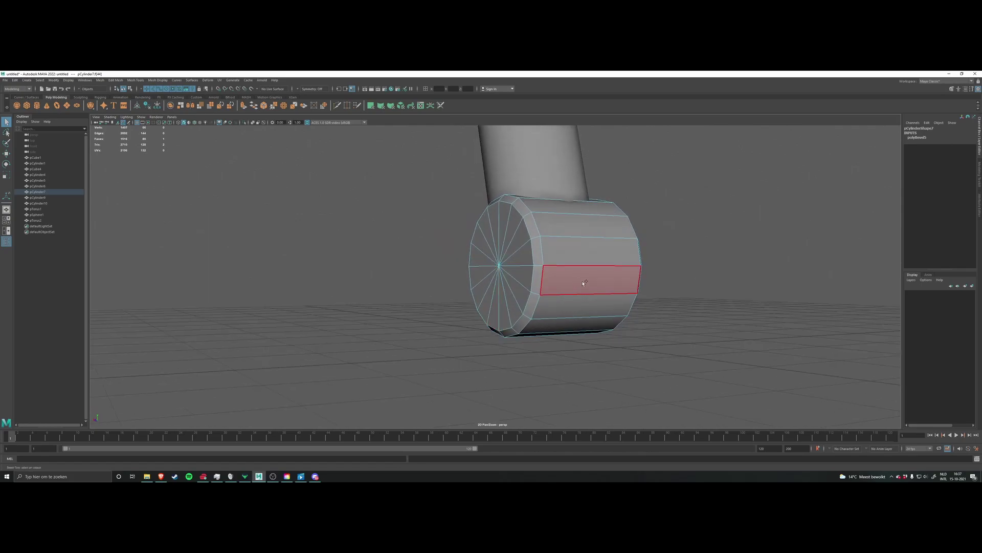
pyautogui.keyDown('shift'); pyautogui.doubleClick(578, 280); pyautogui.keyUp('shift')
pyautogui.keyDown('alt'); pyautogui.moveTo(588, 312); pyautogui.dragTo(517, 297); pyautogui.keyUp('alt')
pyautogui.keyDown('alt'); pyautogui.moveTo(590, 331); pyautogui.dragTo(458, 281); pyautogui.keyUp('alt')
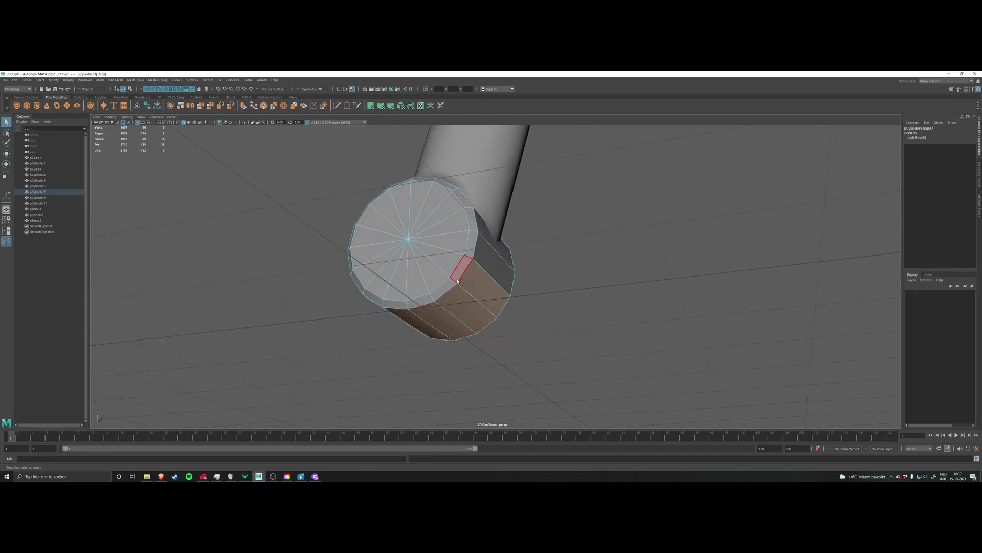
pyautogui.keyDown('alt'); pyautogui.moveTo(400, 268); pyautogui.dragTo(447, 275); pyautogui.keyUp('alt')
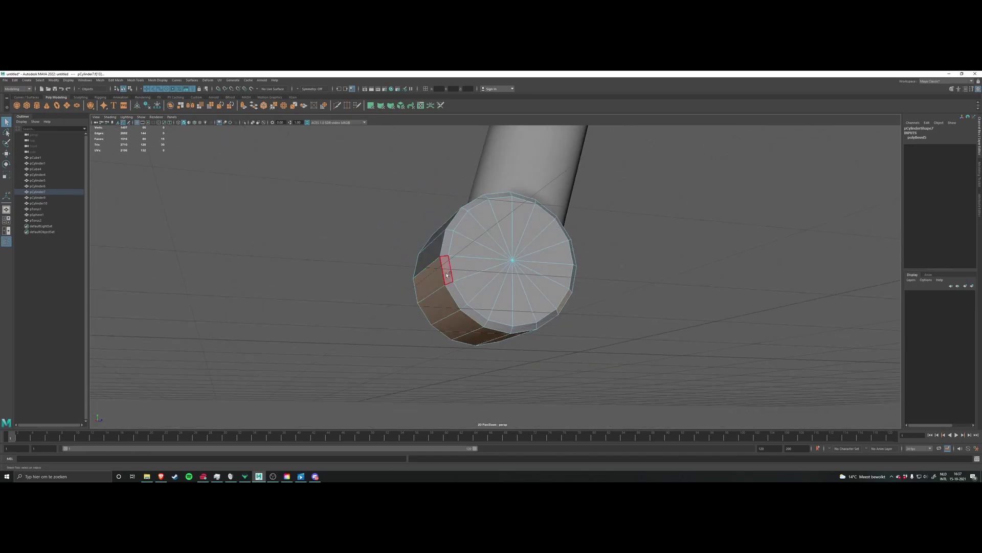
pyautogui.keyDown('alt'); pyautogui.moveTo(642, 297); pyautogui.dragTo(554, 310); pyautogui.keyUp('alt')
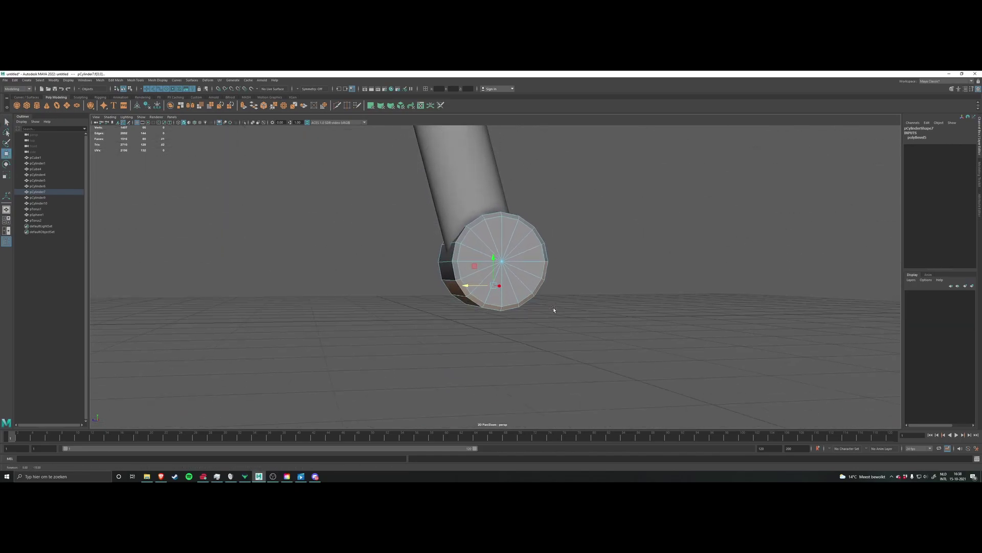
# Step: Extrude the ankle cylinder's lower faces straight down toward the ground grid, and return to object mode with nothing selected
pyautogui.hotkey('ctrl', 'e')
pyautogui.moveTo(491, 267); pyautogui.dragTo(493, 273)
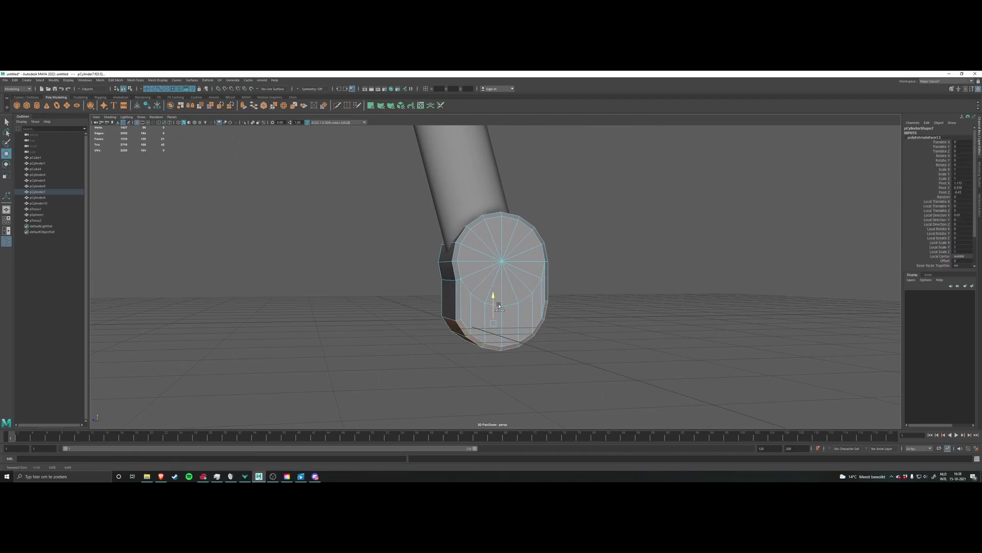
pyautogui.moveTo(596, 305)
pyautogui.keyDown('alt'); pyautogui.mouseDown()
pyautogui.moveTo(545, 306)
pyautogui.moveTo(656, 309)
pyautogui.moveTo(586, 305)
pyautogui.mouseUp(); pyautogui.keyUp('alt')
pyautogui.moveTo(543, 319); pyautogui.dragTo(563, 312, button='right')
pyautogui.click(563, 312)
pyautogui.keyDown('alt'); pyautogui.moveTo(563, 312); pyautogui.dragTo(429, 320); pyautogui.keyUp('alt')
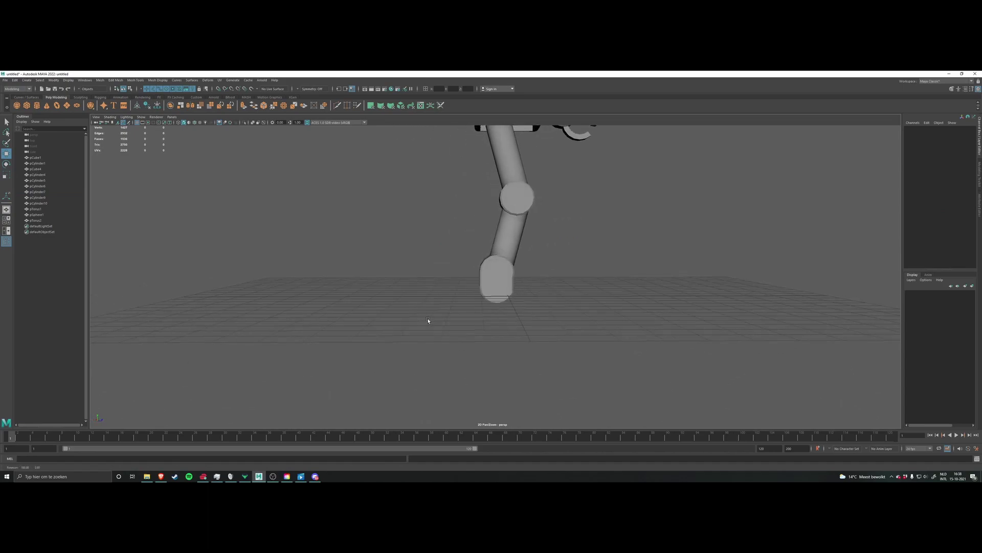
# Step: Select the elongated ankle piece, enter face selection, and pick the flat face on its front
pyautogui.moveTo(554, 321)
pyautogui.keyDown('alt'); pyautogui.mouseDown()
pyautogui.moveTo(576, 320)
pyautogui.moveTo(542, 320)
pyautogui.moveTo(573, 318)
pyautogui.mouseUp(); pyautogui.keyUp('alt')
pyautogui.click(503, 297)
pyautogui.press('f')
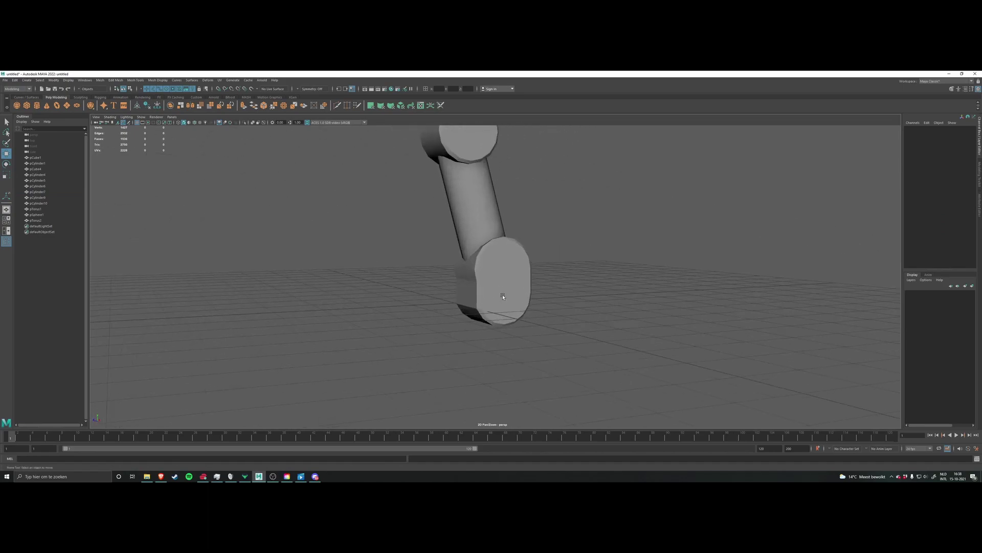
pyautogui.keyDown('alt'); pyautogui.moveTo(503, 297); pyautogui.dragTo(608, 311); pyautogui.keyUp('alt')
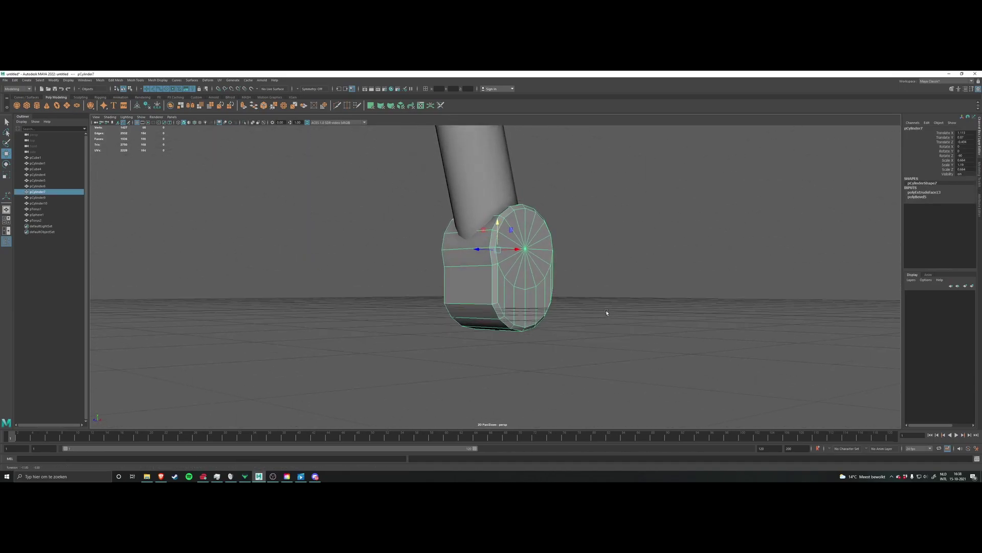
pyautogui.scroll(3, 480, 292)
pyautogui.rightClick(480, 291)
pyautogui.moveTo(474, 308); pyautogui.dragTo(474, 309, button='right')
pyautogui.click(463, 294)
# Step: Select only the curved faces at the lower front of the ankle piece, leaving out the flat front face
pyautogui.scroll(-4, 466, 293)
pyautogui.keyDown('alt'); pyautogui.moveTo(550, 294); pyautogui.dragTo(538, 310); pyautogui.keyUp('alt')
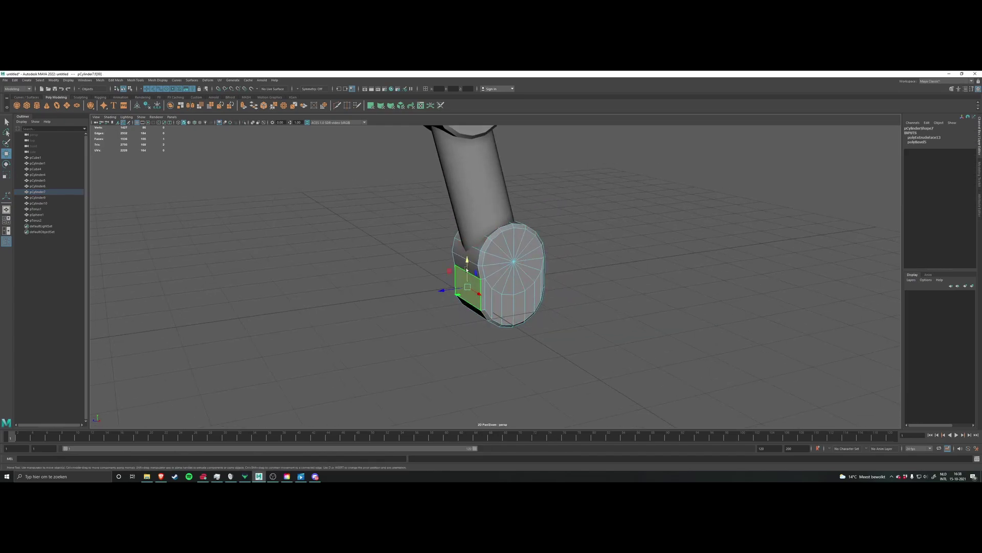
pyautogui.moveTo(496, 289)
pyautogui.keyDown('alt'); pyautogui.mouseDown()
pyautogui.moveTo(554, 299)
pyautogui.moveTo(518, 298)
pyautogui.moveTo(547, 280)
pyautogui.moveTo(511, 296)
pyautogui.moveTo(539, 287)
pyautogui.moveTo(539, 307)
pyautogui.moveTo(509, 325)
pyautogui.moveTo(500, 286)
pyautogui.mouseUp(); pyautogui.keyUp('alt')
pyautogui.scroll(3, 517, 298)
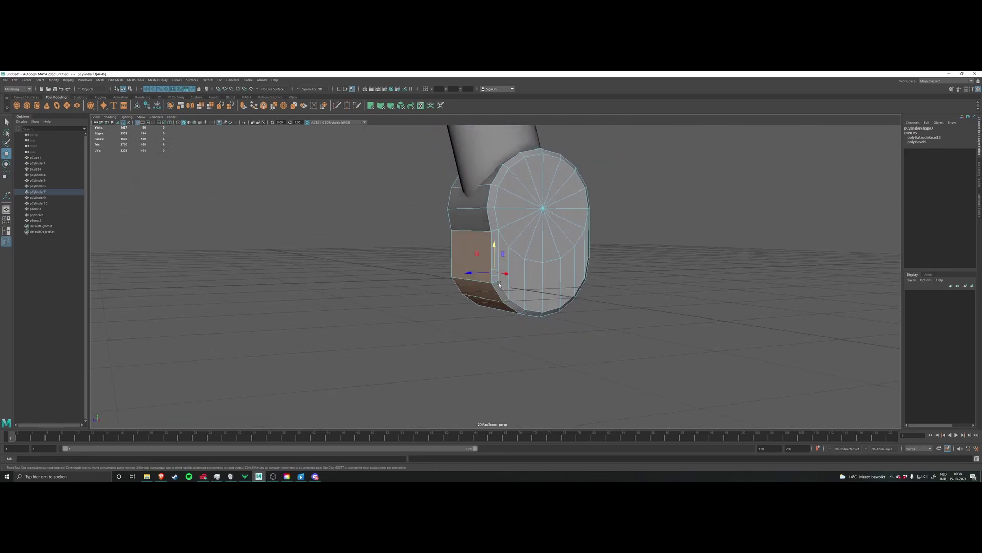
pyautogui.keyDown('alt'); pyautogui.moveTo(535, 252); pyautogui.dragTo(522, 288); pyautogui.keyUp('alt')
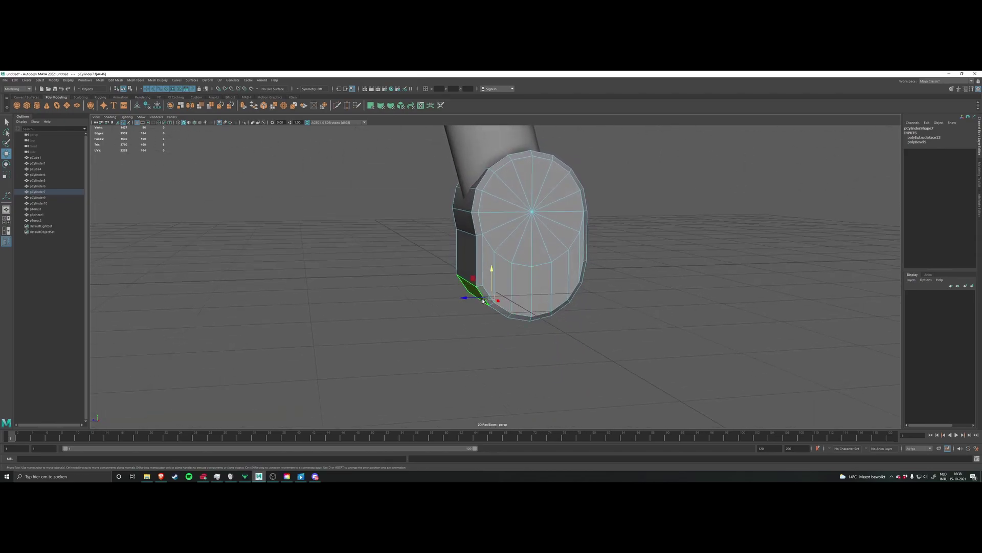
# Step: Try extruding the lower front faces forward into a foot, and undo that extrusion
pyautogui.hotkey('ctrl', 'e')
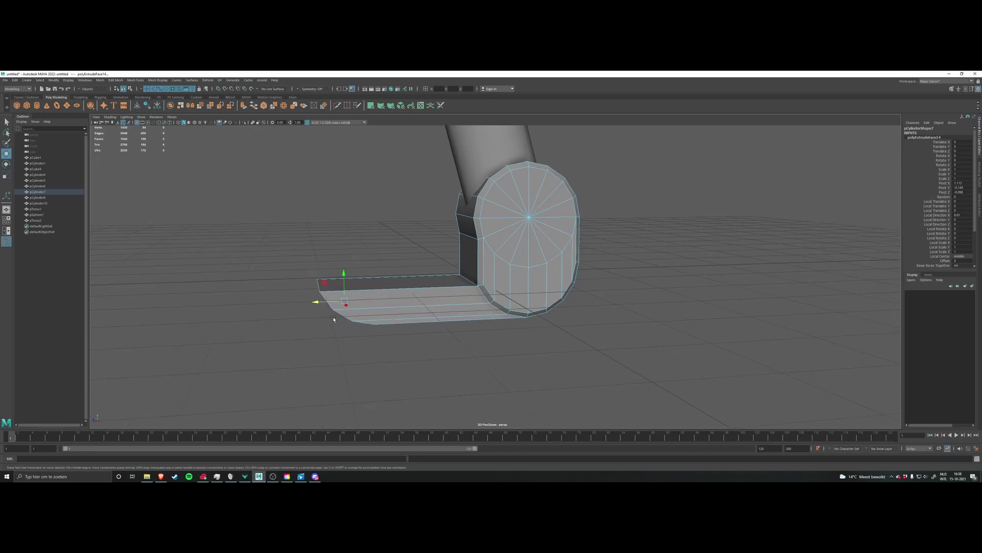
pyautogui.scroll(-10, 329, 318)
pyautogui.moveTo(486, 298)
pyautogui.keyDown('alt'); pyautogui.mouseDown()
pyautogui.moveTo(547, 291)
pyautogui.moveTo(491, 289)
pyautogui.moveTo(502, 297)
pyautogui.moveTo(424, 275)
pyautogui.moveTo(484, 285)
pyautogui.moveTo(493, 316)
pyautogui.moveTo(512, 292)
pyautogui.moveTo(504, 290)
pyautogui.moveTo(542, 284)
pyautogui.moveTo(498, 276)
pyautogui.moveTo(476, 286)
pyautogui.mouseUp(); pyautogui.keyUp('alt')
pyautogui.hotkey('ctrl', 'z')
# Step: Add the adjoining bevel faces to the lower front selection, try another extrusion, and undo it
pyautogui.keyDown('shift'); pyautogui.click(519, 267); pyautogui.keyUp('shift')
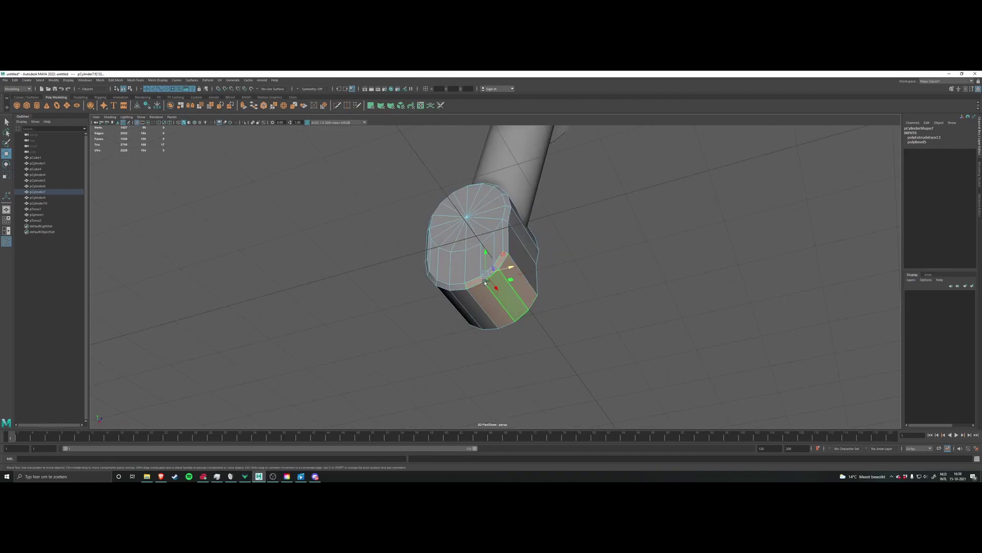
pyautogui.keyDown('alt'); pyautogui.moveTo(488, 280); pyautogui.dragTo(512, 273); pyautogui.keyUp('alt')
pyautogui.hotkey('ctrl', 'e')
pyautogui.keyDown('shift'); pyautogui.moveTo(605, 270); pyautogui.dragTo(614, 267); pyautogui.keyUp('shift')
pyautogui.keyDown('alt'); pyautogui.moveTo(614, 267); pyautogui.dragTo(502, 309); pyautogui.keyUp('alt')
pyautogui.hotkey('ctrl', 'z')
# Step: Complete the lower front selection with the bevel faces at both ends and extrude it forward to form the foot
pyautogui.keyDown('alt'); pyautogui.moveTo(615, 286); pyautogui.dragTo(606, 235); pyautogui.keyUp('alt')
pyautogui.keyDown('alt'); pyautogui.moveTo(510, 228); pyautogui.dragTo(457, 250); pyautogui.keyUp('alt')
pyautogui.keyDown('alt'); pyautogui.moveTo(528, 260); pyautogui.dragTo(450, 254); pyautogui.keyUp('alt')
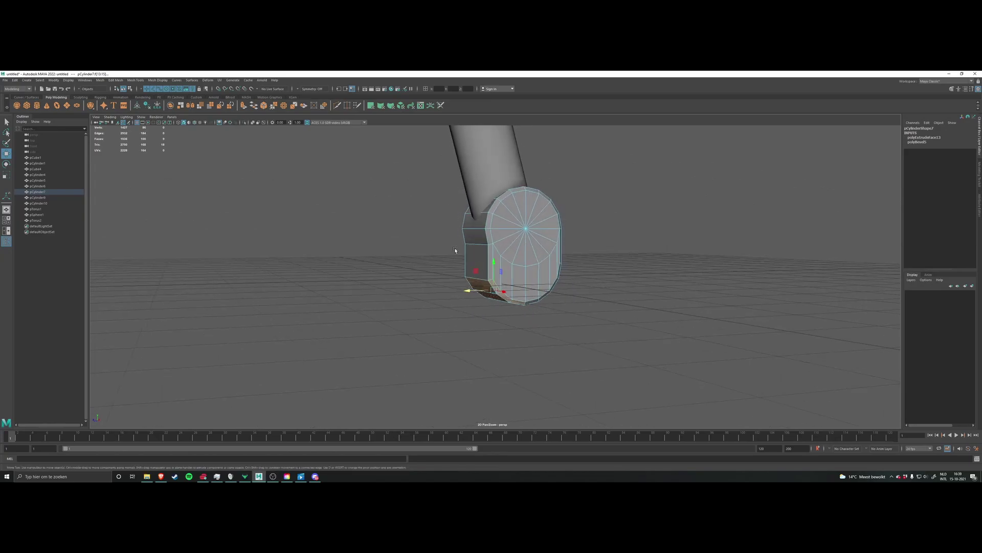
pyautogui.keyDown('alt'); pyautogui.moveTo(651, 303); pyautogui.dragTo(537, 307); pyautogui.keyUp('alt')
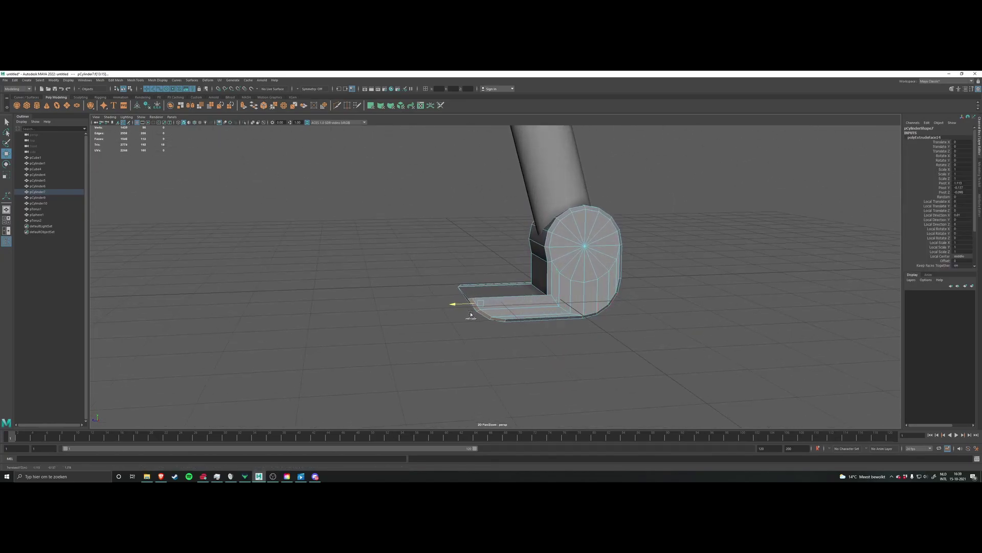
# Step: Select the top face of the extruded foot and adjust its height along the vertical axis
pyautogui.keyDown('alt'); pyautogui.moveTo(460, 315); pyautogui.dragTo(502, 304); pyautogui.keyUp('alt')
pyautogui.click(529, 298)
pyautogui.scroll(-3, 518, 293)
pyautogui.scroll(3, 563, 297)
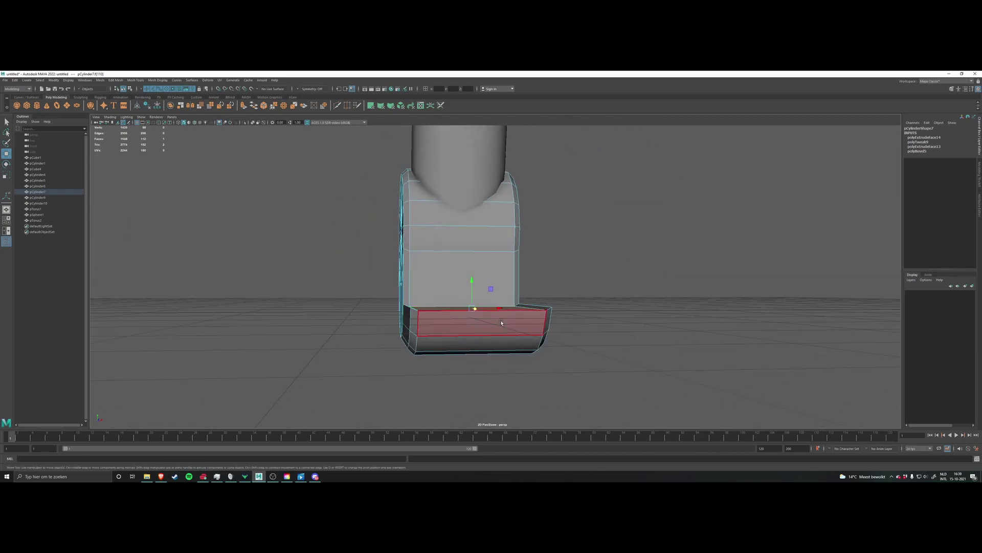
pyautogui.scroll(3, 517, 307)
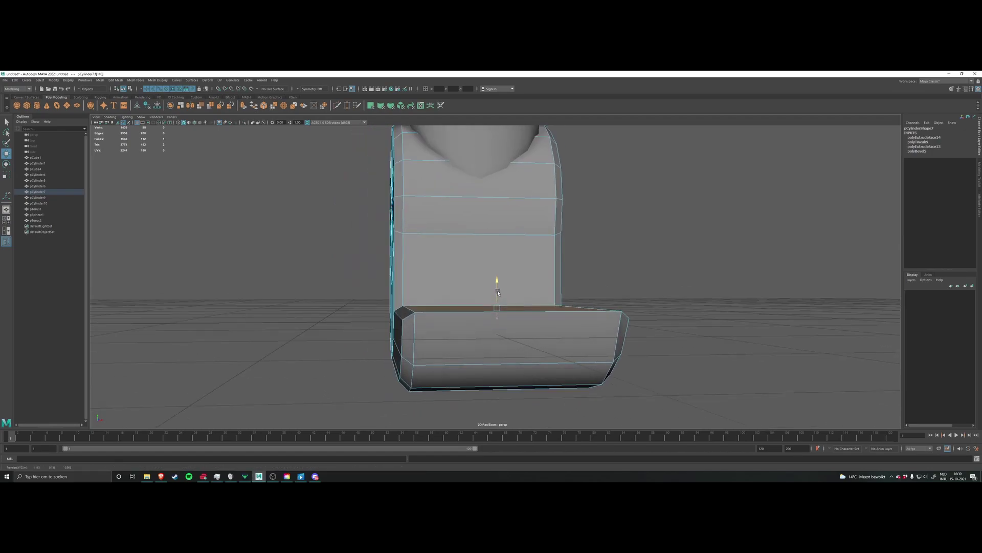
# Step: Select the faces at the foot's toe end with their bevel strips, reposition the toe, and return to object mode
pyautogui.moveTo(497, 293)
pyautogui.keyDown('alt'); pyautogui.mouseDown()
pyautogui.moveTo(634, 309)
pyautogui.moveTo(488, 301)
pyautogui.mouseUp(); pyautogui.keyUp('alt')
pyautogui.scroll(-3, 634, 309)
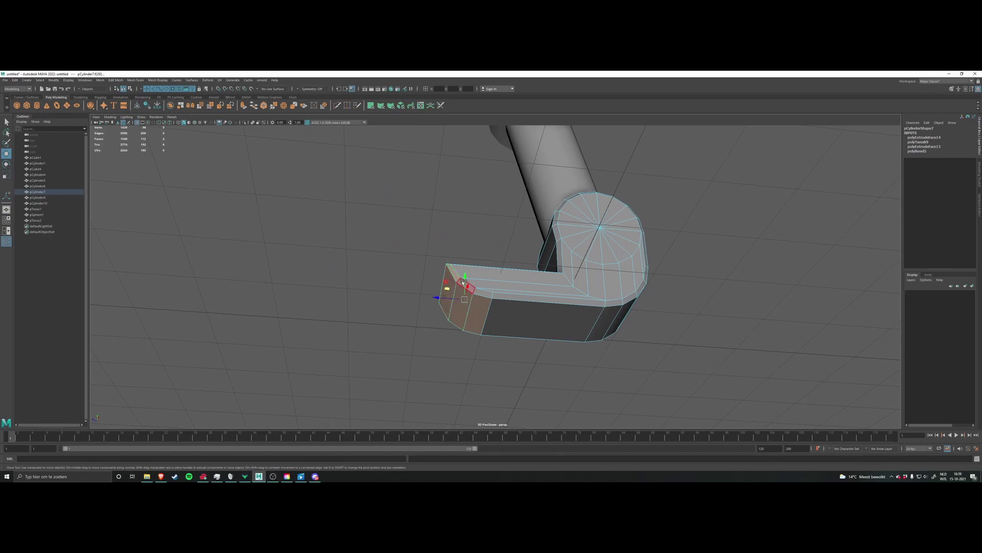
pyautogui.keyDown('shift'); pyautogui.click(485, 293); pyautogui.keyUp('shift')
pyautogui.keyDown('alt'); pyautogui.moveTo(485, 293); pyautogui.dragTo(532, 309); pyautogui.keyUp('alt')
pyautogui.scroll(-6, 481, 298)
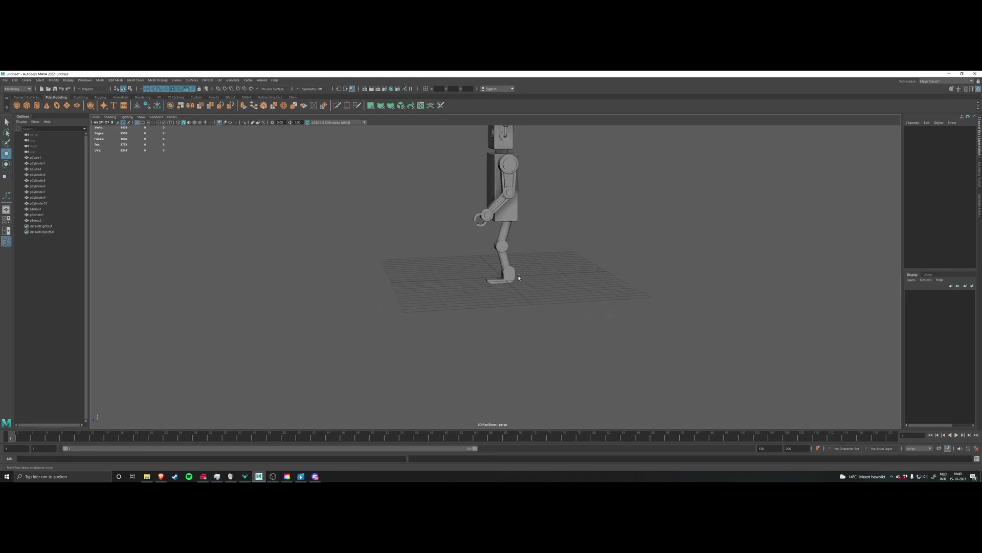
# Step: Select the foot piece and enter vertex selection on it
pyautogui.scroll(10, 519, 279)
pyautogui.keyDown('alt'); pyautogui.moveTo(608, 297); pyautogui.dragTo(586, 308, button='middle'); pyautogui.keyUp('alt')
pyautogui.click(574, 296)
pyautogui.scroll(1, 565, 290)
pyautogui.keyDown('alt'); pyautogui.moveTo(565, 290); pyautogui.dragTo(408, 293); pyautogui.keyUp('alt')
pyautogui.scroll(4, 408, 293)
pyautogui.moveTo(371, 303); pyautogui.dragTo(359, 306, button='right')
pyautogui.click(359, 306)
# Step: Select the corner vertex at the foot's toe and adjust its position along the length of the foot
pyautogui.keyDown('alt'); pyautogui.moveTo(359, 306); pyautogui.dragTo(508, 340); pyautogui.keyUp('alt')
pyautogui.keyDown('alt'); pyautogui.moveTo(502, 331); pyautogui.dragTo(463, 345); pyautogui.keyUp('alt')
pyautogui.scroll(2, 463, 344)
pyautogui.keyDown('alt'); pyautogui.moveTo(463, 344); pyautogui.dragTo(535, 246, button='middle'); pyautogui.keyUp('alt')
pyautogui.keyDown('alt'); pyautogui.moveTo(535, 246); pyautogui.dragTo(604, 301); pyautogui.keyUp('alt')
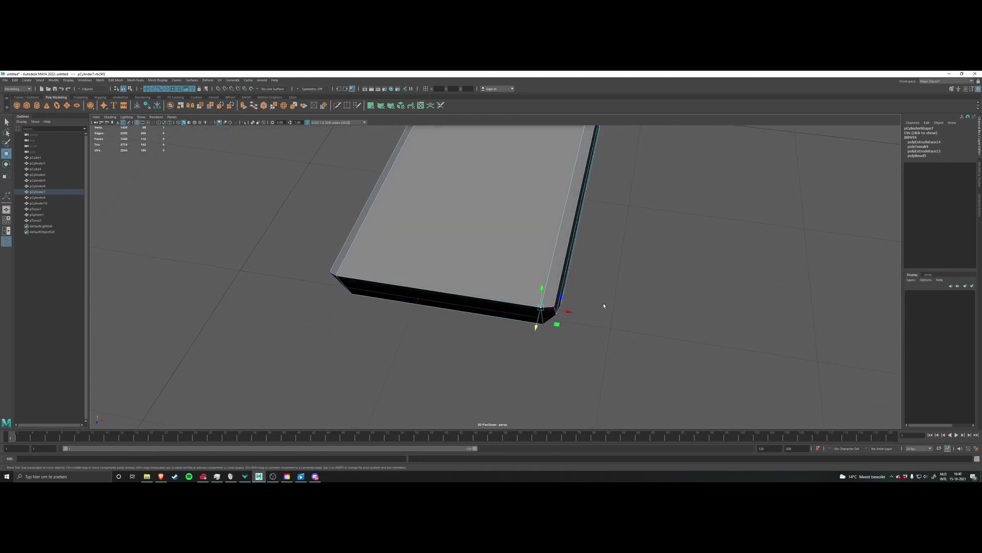
pyautogui.keyDown('alt'); pyautogui.moveTo(595, 325); pyautogui.dragTo(566, 319); pyautogui.keyUp('alt')
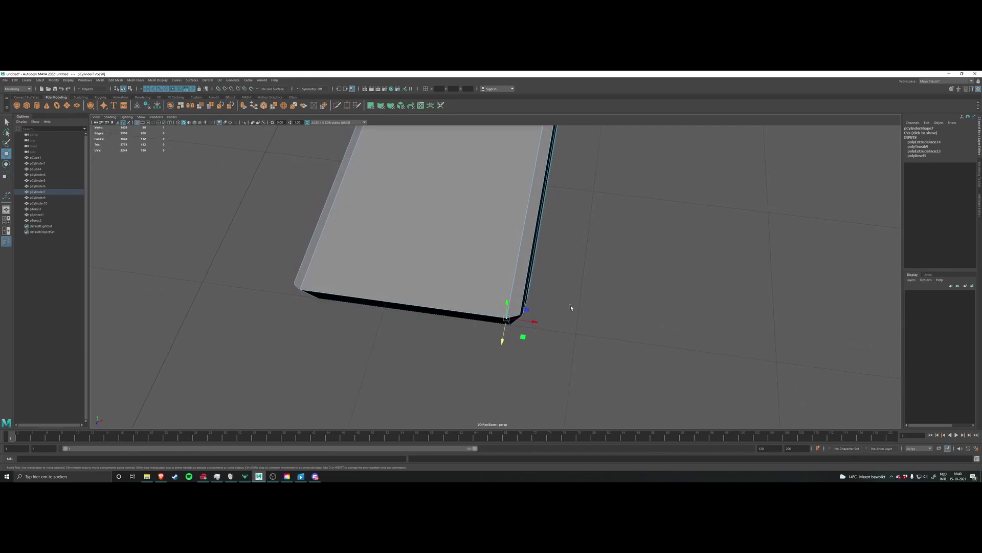
# Step: Connect the vertices across the toe's corner with a new diagonal edge using Connect Components
pyautogui.keyDown('alt'); pyautogui.moveTo(564, 325); pyautogui.dragTo(614, 303); pyautogui.keyUp('alt')
pyautogui.scroll(4, 599, 330)
pyautogui.keyDown('shift'); pyautogui.rightClick(614, 304); pyautogui.keyUp('shift')
pyautogui.moveTo(604, 341)
pyautogui.keyDown('shift'); pyautogui.mouseDown(button='right')
pyautogui.moveTo(605, 351)
pyautogui.moveTo(606, 337)
pyautogui.mouseUp(button='right'); pyautogui.keyUp('shift')
pyautogui.keyDown('alt'); pyautogui.moveTo(587, 314); pyautogui.dragTo(614, 305); pyautogui.keyUp('alt')
# Step: Select the edge at the toe's corner and adjust its shading with Soften/Harden Edges
pyautogui.moveTo(614, 303); pyautogui.dragTo(529, 277, button='right')
pyautogui.click(530, 292)
pyautogui.keyDown('shift'); pyautogui.rightClick(613, 291); pyautogui.keyUp('shift')
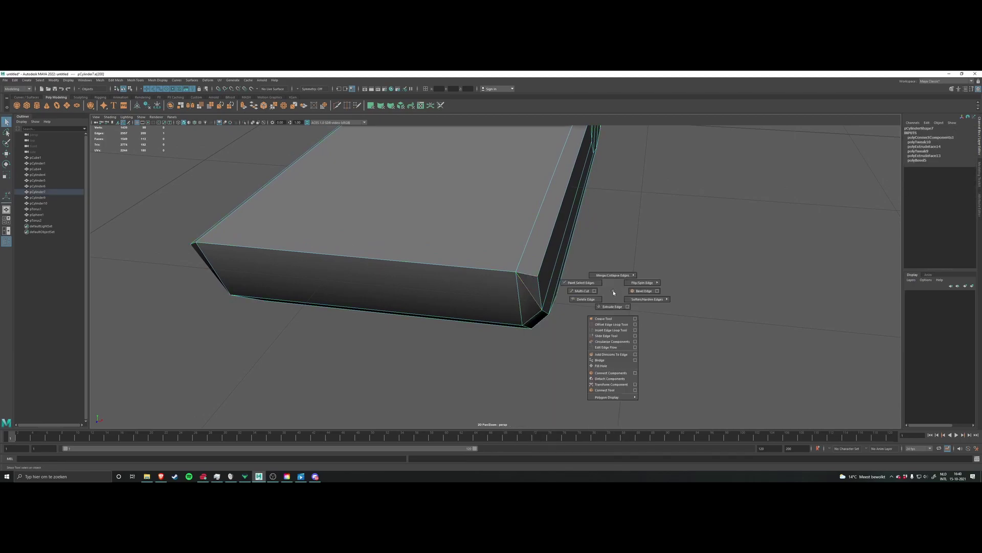
pyautogui.moveTo(613, 291)
pyautogui.keyDown('shift'); pyautogui.mouseDown(button='right')
pyautogui.moveTo(648, 303)
pyautogui.moveTo(618, 300)
pyautogui.mouseUp(button='right'); pyautogui.keyUp('shift')
pyautogui.click(619, 302)
pyautogui.keyDown('alt'); pyautogui.moveTo(619, 301); pyautogui.dragTo(612, 293); pyautogui.keyUp('alt')
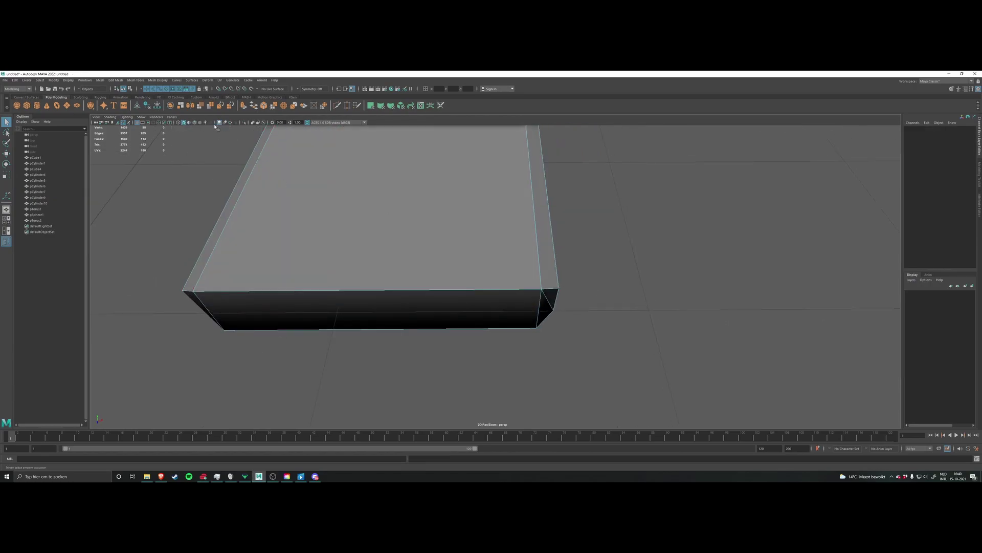
# Step: Select the foot piece and pick the short edge at the toe's corner in edge selection
pyautogui.moveTo(620, 224); pyautogui.dragTo(643, 218, button='right')
pyautogui.click(635, 222)
pyautogui.keyDown('alt'); pyautogui.moveTo(569, 233); pyautogui.dragTo(504, 220); pyautogui.keyUp('alt')
pyautogui.click(515, 251)
pyautogui.moveTo(514, 252); pyautogui.dragTo(513, 235, button='right')
pyautogui.click(527, 254)
pyautogui.keyDown('alt'); pyautogui.moveTo(527, 253); pyautogui.dragTo(570, 246); pyautogui.keyUp('alt')
pyautogui.keyDown('alt'); pyautogui.moveTo(570, 246); pyautogui.dragTo(521, 246, button='middle'); pyautogui.keyUp('alt')
pyautogui.click(467, 265)
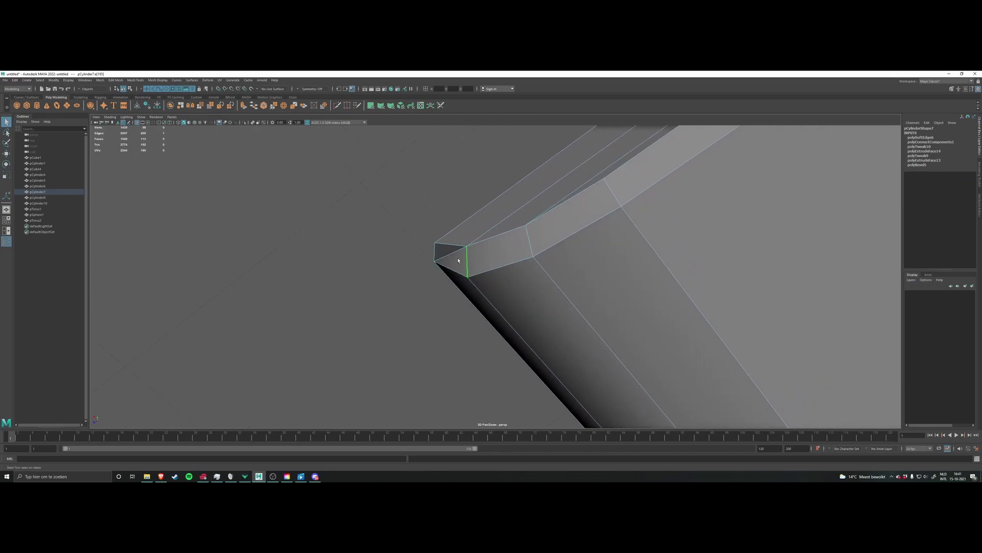
# Step: Examine the toe's corner and the bevelled side edges of the foot from several angles
pyautogui.keyDown('alt'); pyautogui.moveTo(471, 262); pyautogui.dragTo(607, 312); pyautogui.keyUp('alt')
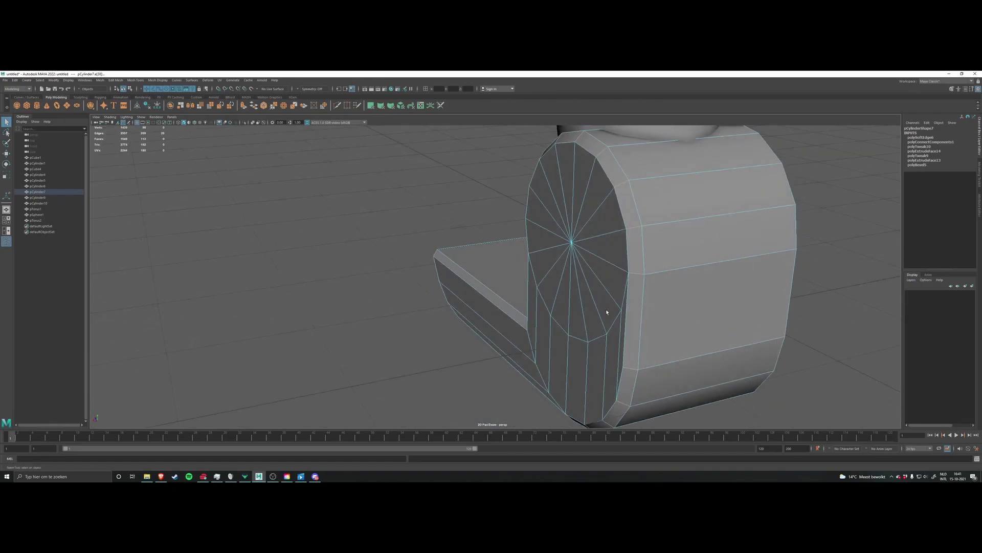
pyautogui.keyDown('alt'); pyautogui.moveTo(565, 212); pyautogui.dragTo(578, 256); pyautogui.keyUp('alt')
pyautogui.keyDown('alt'); pyautogui.moveTo(522, 266); pyautogui.dragTo(487, 301); pyautogui.keyUp('alt')
pyautogui.keyDown('alt'); pyautogui.moveTo(487, 301); pyautogui.dragTo(525, 274, button='middle'); pyautogui.keyUp('alt')
pyautogui.scroll(1, 501, 321)
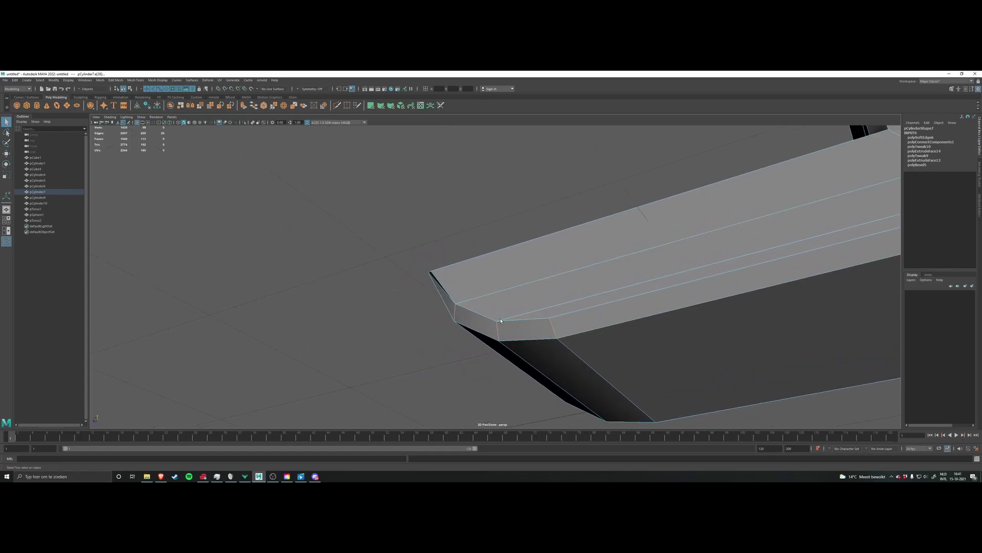
pyautogui.keyDown('alt'); pyautogui.moveTo(471, 303); pyautogui.dragTo(412, 246); pyautogui.keyUp('alt')
pyautogui.keyDown('alt'); pyautogui.moveTo(489, 262); pyautogui.dragTo(437, 296); pyautogui.keyUp('alt')
pyautogui.click(411, 306)
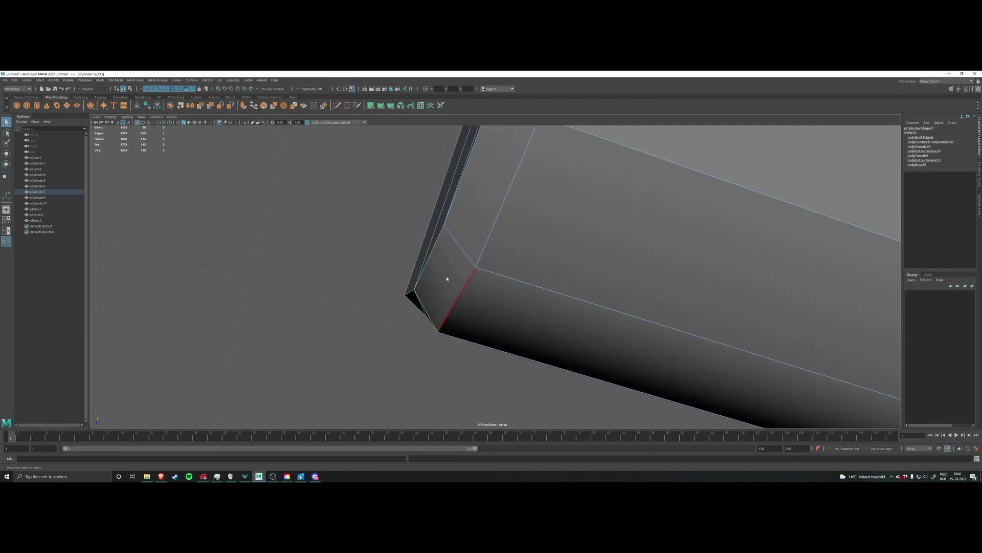
# Step: Select the outer corner vertex at the foot's toe and nudge it along the length of the foot
pyautogui.click(408, 300)
pyautogui.moveTo(408, 296); pyautogui.dragTo(370, 297, button='right')
pyautogui.click(403, 296)
pyautogui.press('w')
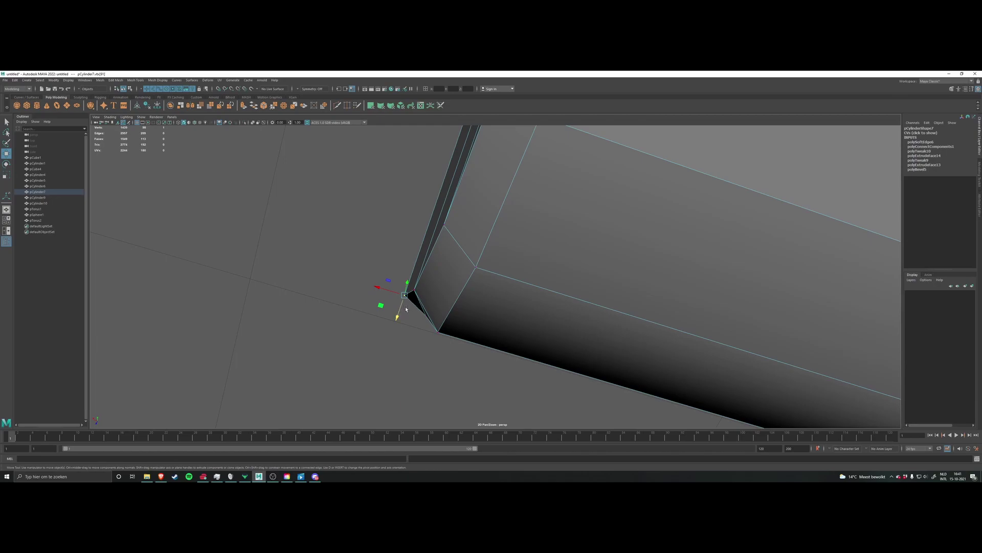
pyautogui.moveTo(402, 311); pyautogui.dragTo(402, 310)
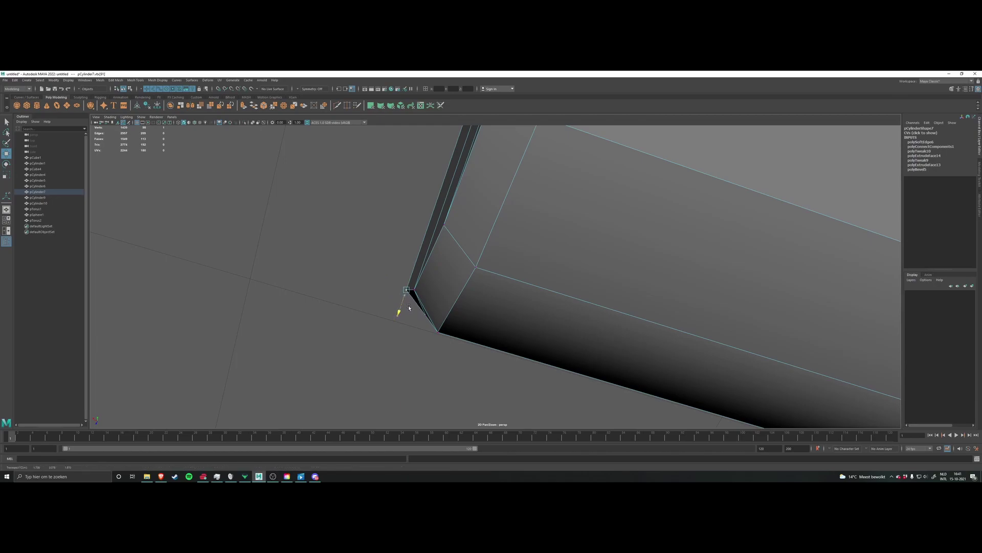
pyautogui.keyDown('alt'); pyautogui.moveTo(420, 303); pyautogui.dragTo(486, 273); pyautogui.keyUp('alt')
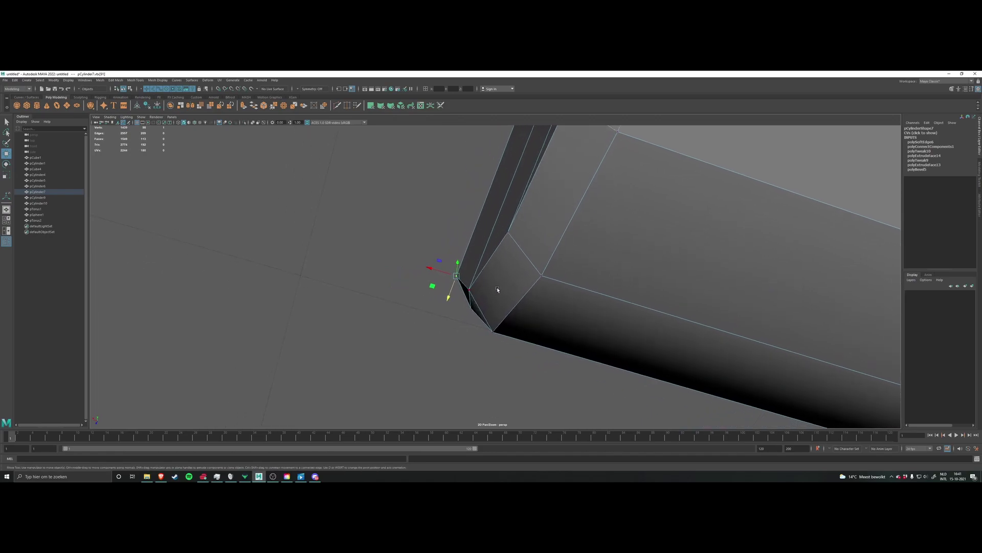
pyautogui.keyDown('alt'); pyautogui.moveTo(497, 289); pyautogui.dragTo(464, 305); pyautogui.keyUp('alt')
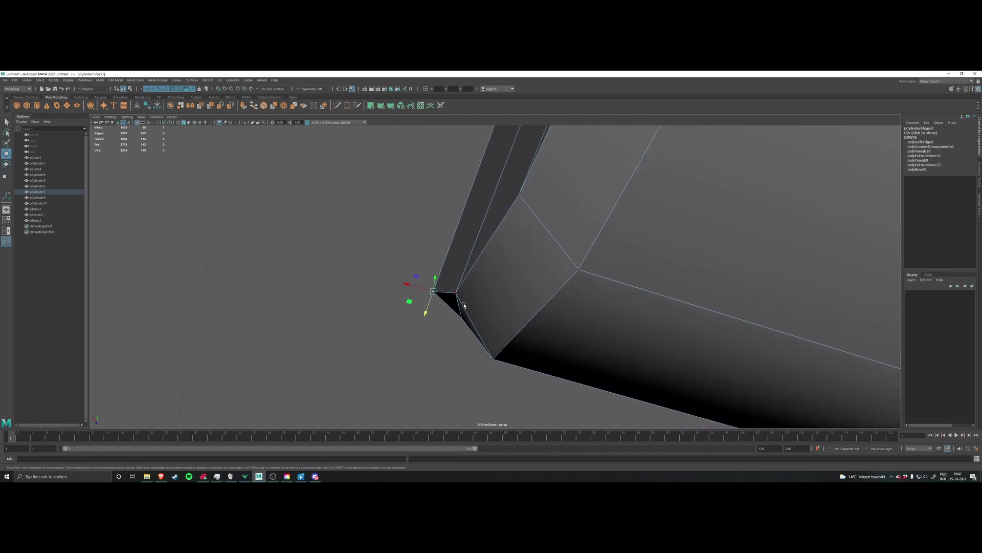
# Step: Delete the diagonal edge across the toe's corner face
pyautogui.moveTo(454, 306); pyautogui.dragTo(454, 290, button='right')
pyautogui.click(459, 305)
pyautogui.keyDown('alt'); pyautogui.moveTo(527, 312); pyautogui.dragTo(546, 299); pyautogui.keyUp('alt')
pyautogui.click(507, 322)
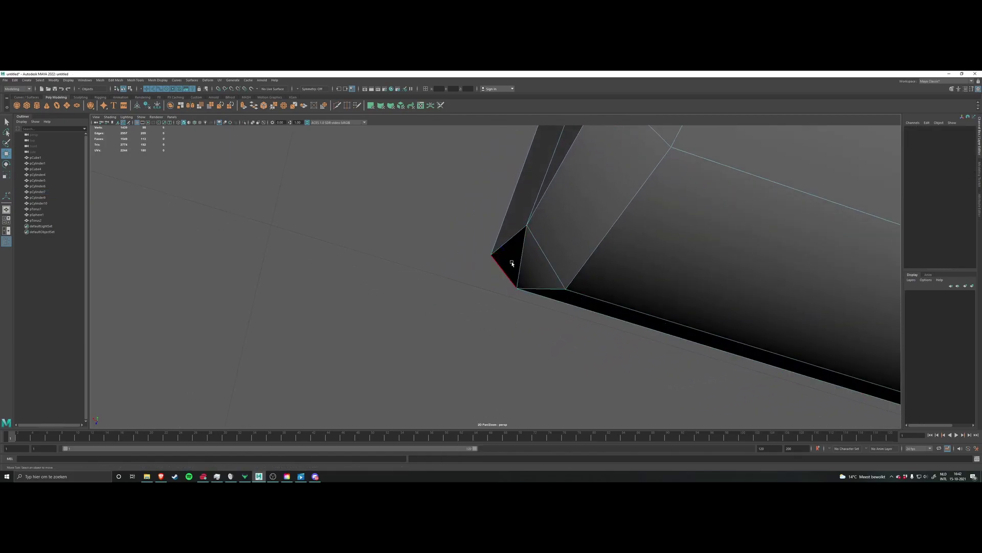
pyautogui.keyDown('alt'); pyautogui.moveTo(547, 273); pyautogui.dragTo(543, 278); pyautogui.keyUp('alt')
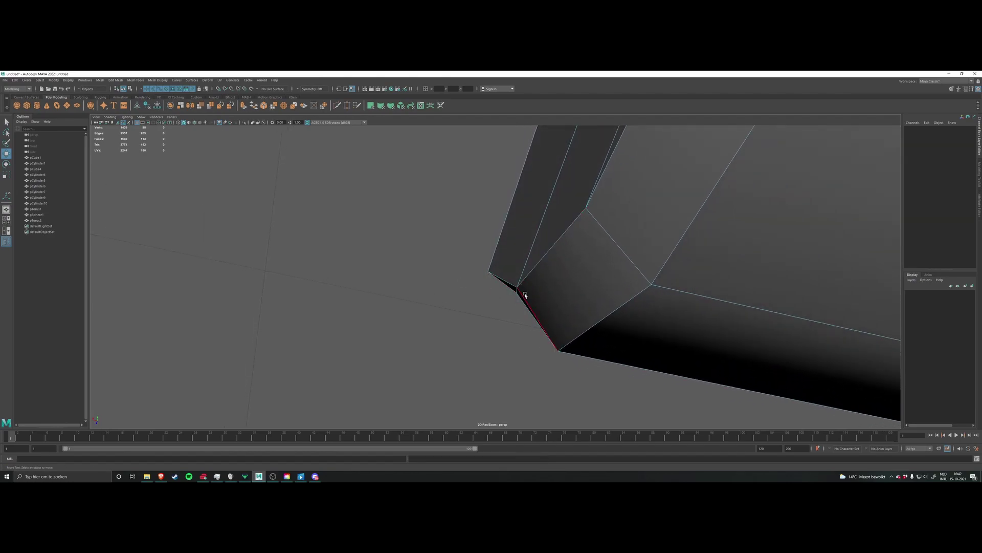
pyautogui.keyDown('alt'); pyautogui.moveTo(512, 287); pyautogui.dragTo(537, 269); pyautogui.keyUp('alt')
pyautogui.click(527, 254)
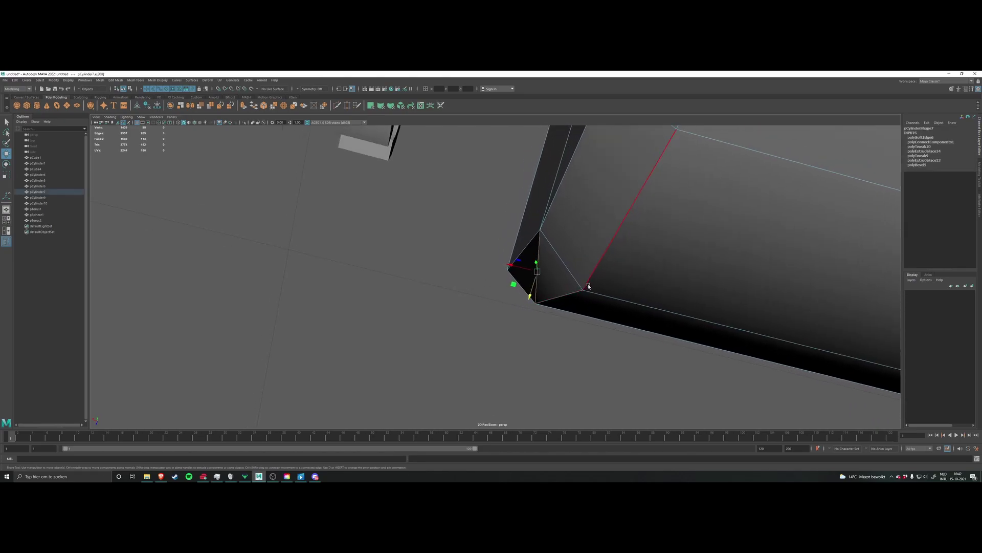
pyautogui.press('Delete')
pyautogui.keyDown('alt'); pyautogui.moveTo(588, 287); pyautogui.dragTo(487, 276); pyautogui.keyUp('alt')
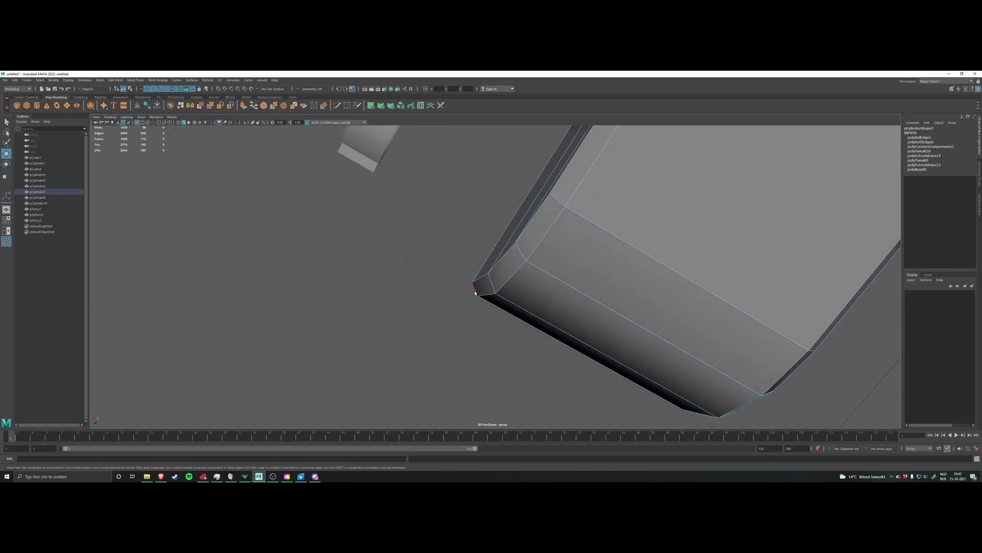
# Step: Try to connect two opposite vertices of the toe's corner face with a new diagonal edge using Connect Components
pyautogui.scroll(2, 474, 292)
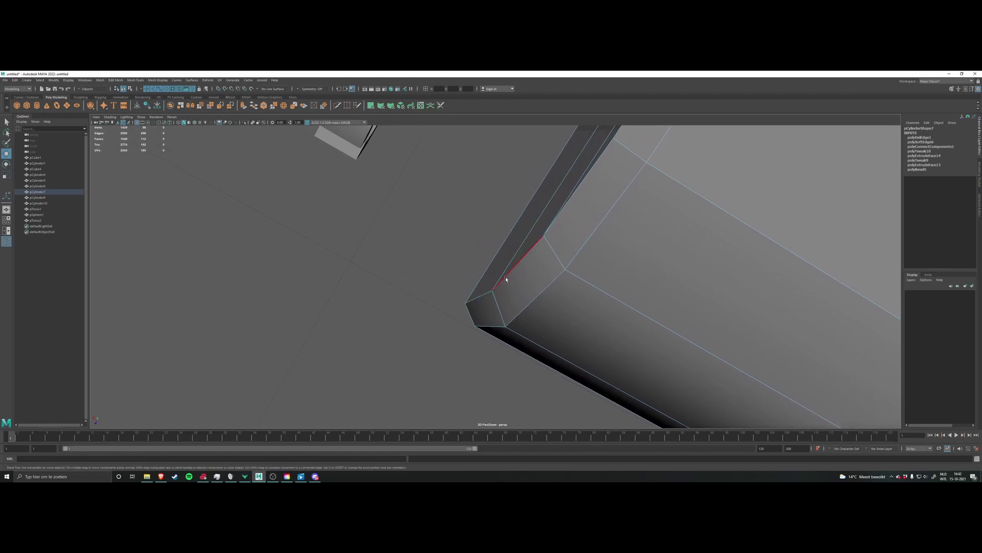
pyautogui.keyDown('alt'); pyautogui.moveTo(482, 309); pyautogui.dragTo(477, 281); pyautogui.keyUp('alt')
pyautogui.moveTo(476, 286); pyautogui.dragTo(419, 295, button='right')
pyautogui.click(478, 267)
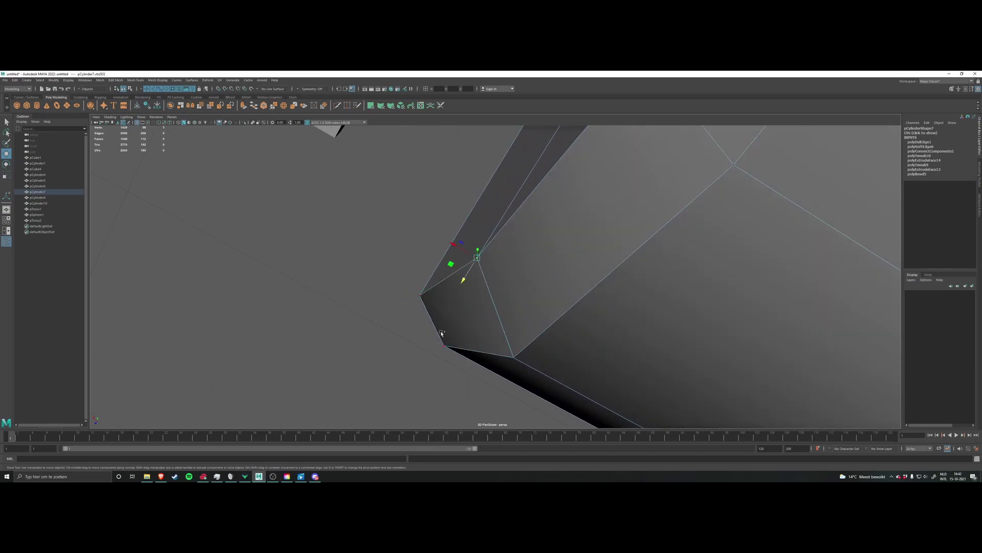
pyautogui.keyDown('shift'); pyautogui.moveTo(379, 342); pyautogui.dragTo(377, 374, button='right'); pyautogui.keyUp('shift')
pyautogui.hotkey('ctrl', 'z')
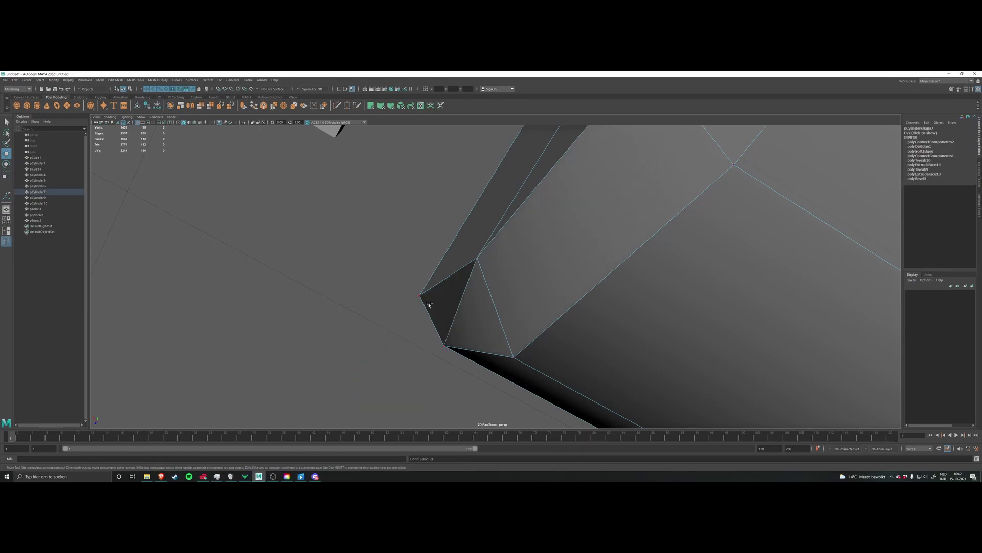
pyautogui.hotkey('ctrl', 'z')
# Step: Cut an edge across the toe's corner face between the outer vertex and the opposite lower vertex with Multi-Cut
pyautogui.keyDown('shift'); pyautogui.moveTo(363, 319); pyautogui.dragTo(379, 346, button='right'); pyautogui.keyUp('shift')
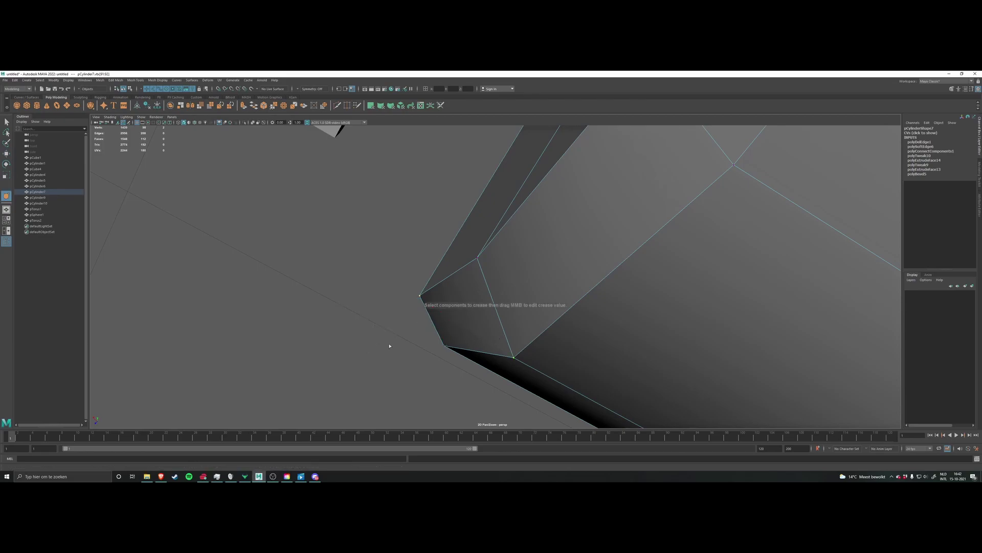
pyautogui.press('w')
pyautogui.keyDown('alt'); pyautogui.moveTo(431, 315); pyautogui.dragTo(441, 295); pyautogui.keyUp('alt')
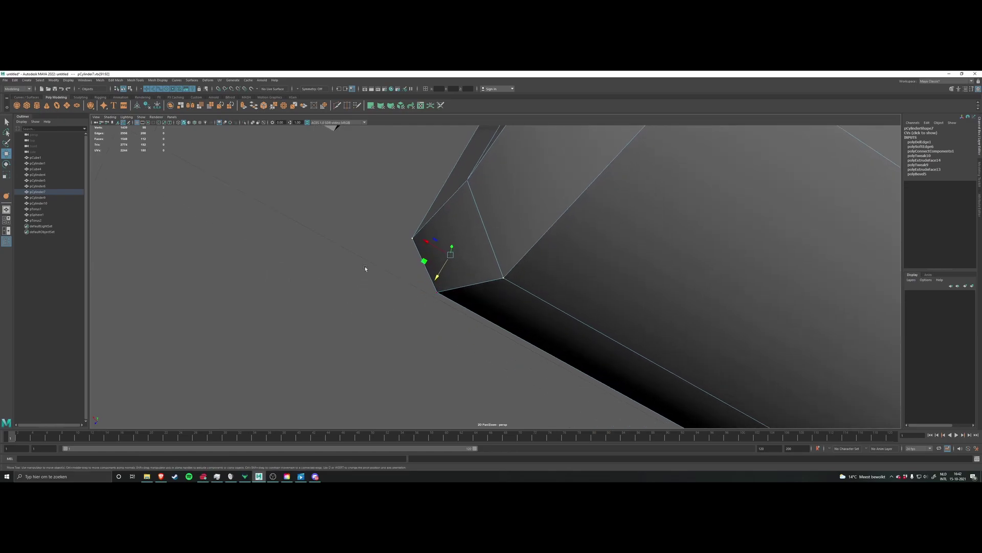
pyautogui.keyDown('alt'); pyautogui.moveTo(366, 273); pyautogui.dragTo(379, 285); pyautogui.keyUp('alt')
pyautogui.rightClick(381, 285)
pyautogui.keyDown('shift'); pyautogui.rightClick(383, 290); pyautogui.keyUp('shift')
pyautogui.click(353, 288)
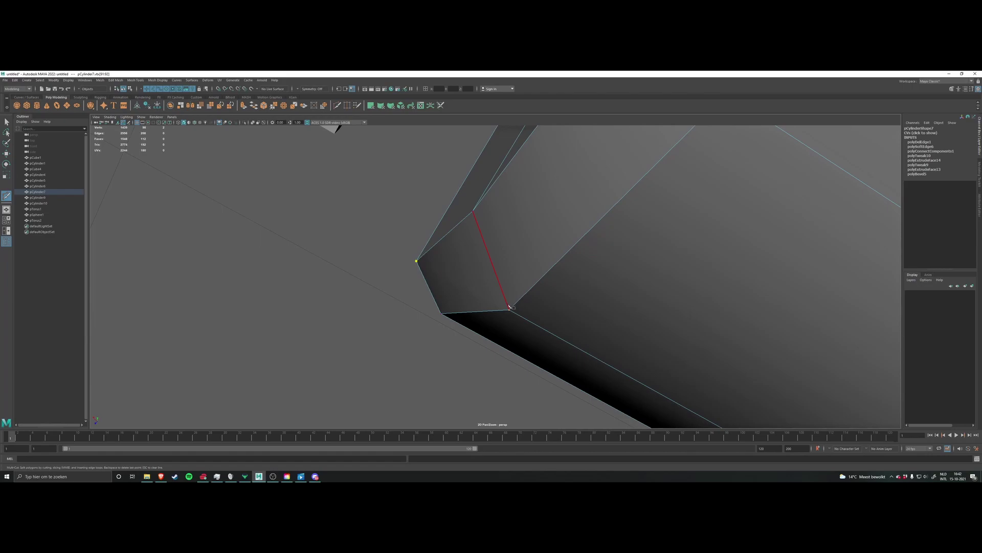
pyautogui.press('Return')
pyautogui.keyDown('alt'); pyautogui.moveTo(381, 301); pyautogui.dragTo(478, 291); pyautogui.keyUp('alt')
pyautogui.scroll(-5, 492, 306)
pyautogui.scroll(-3, 471, 278)
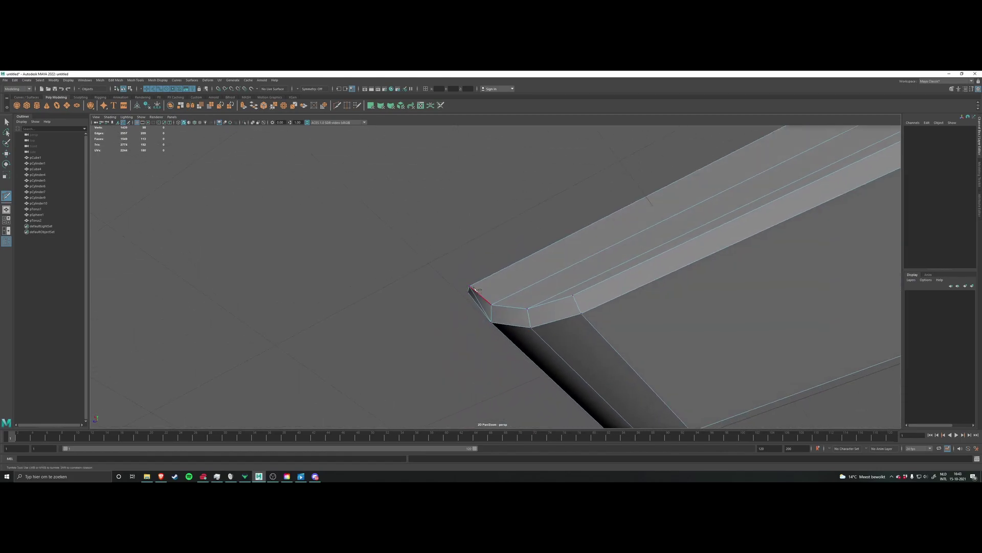
# Step: Undo the corner cut, the edge deletion, the edge softening and the diagonal connection at the foot's toe
pyautogui.keyDown('alt'); pyautogui.moveTo(471, 282); pyautogui.dragTo(515, 285); pyautogui.keyUp('alt')
pyautogui.keyDown('alt'); pyautogui.moveTo(515, 285); pyautogui.dragTo(515, 311, button='right'); pyautogui.keyUp('alt')
pyautogui.keyDown('alt'); pyautogui.moveTo(515, 311); pyautogui.dragTo(449, 329); pyautogui.keyUp('alt')
pyautogui.hotkey('ctrl', 'z')
pyautogui.keyDown('shift'); pyautogui.moveTo(424, 322); pyautogui.dragTo(409, 316, button='right'); pyautogui.keyUp('shift')
pyautogui.press('w')
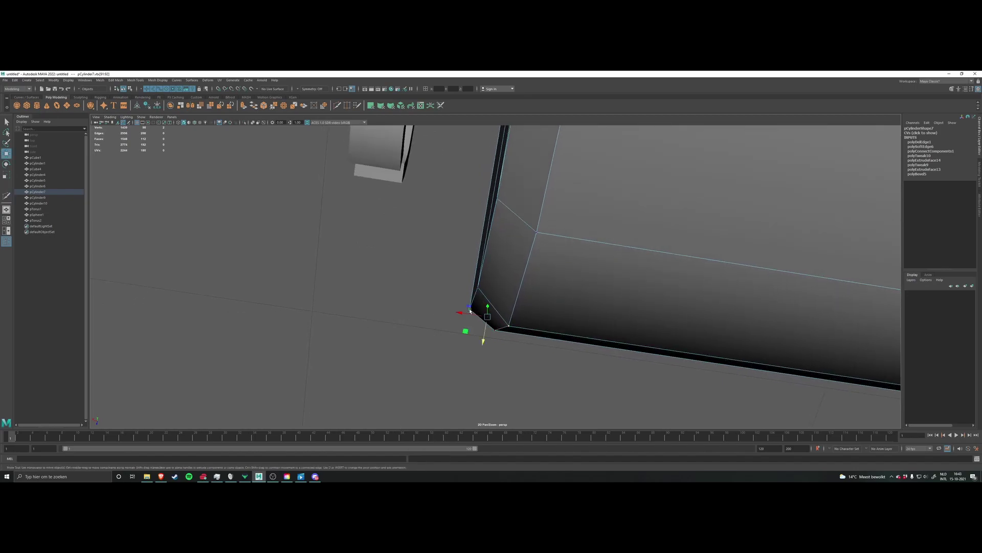
pyautogui.keyDown('alt'); pyautogui.moveTo(477, 362); pyautogui.dragTo(504, 299); pyautogui.keyUp('alt')
pyautogui.hotkey('ctrl', 'z')
pyautogui.hotkey('ctrl', 'z')
pyautogui.hotkey('ctrl', 'z')
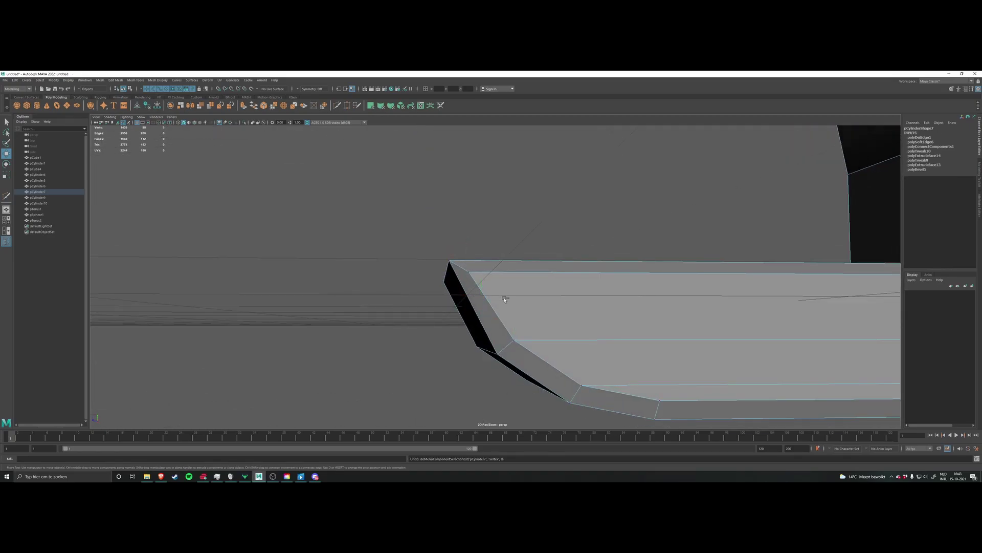
pyautogui.hotkey('ctrl', 'z')
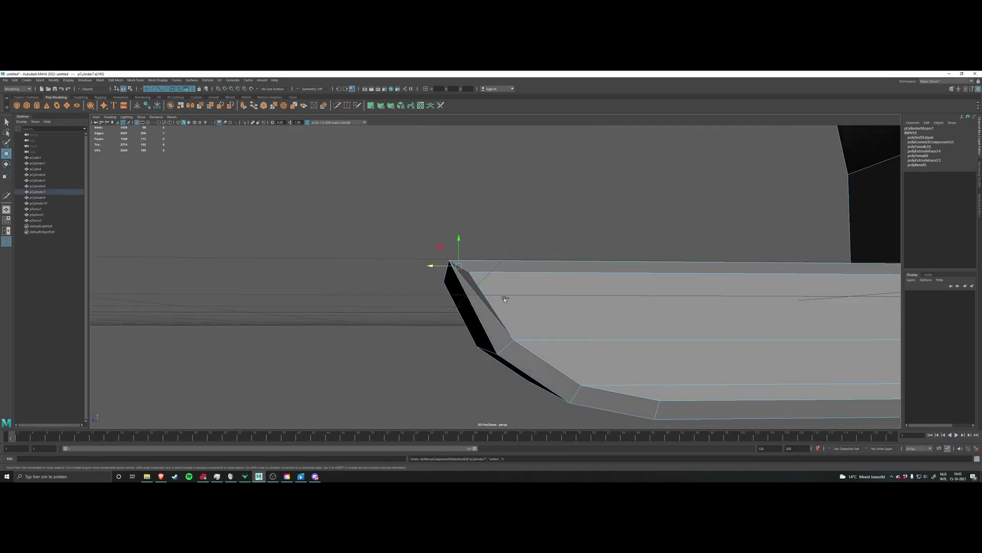
pyautogui.hotkey('ctrl', 'z')
pyautogui.hotkey('ctrl', 'z')
pyautogui.hotkey('ctrl', 'z')
pyautogui.hotkey('ctrl', 'z')
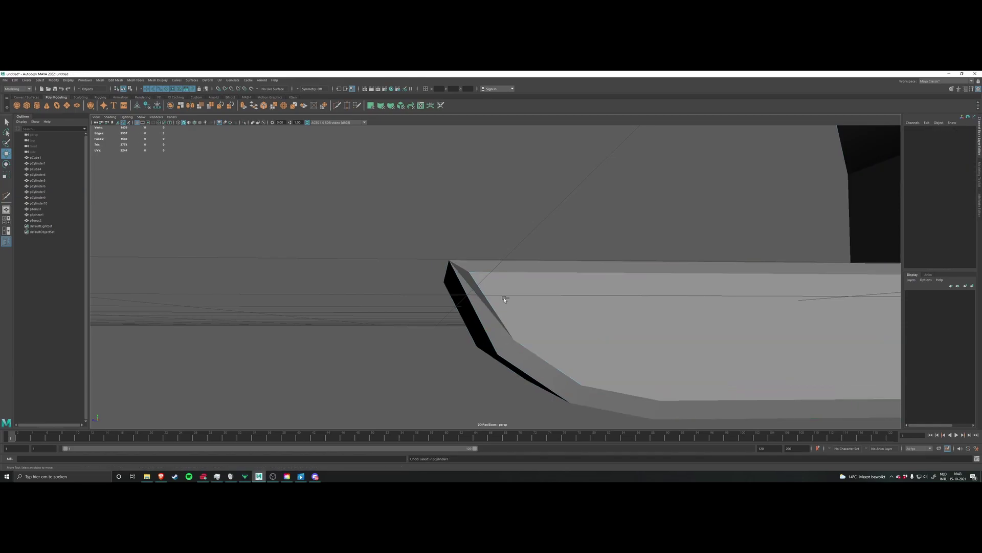
pyautogui.hotkey('ctrl', 'z')
pyautogui.hotkey('ctrl', 'z')
pyautogui.hotkey('ctrl', 'z')
pyautogui.hotkey('ctrl', 'z')
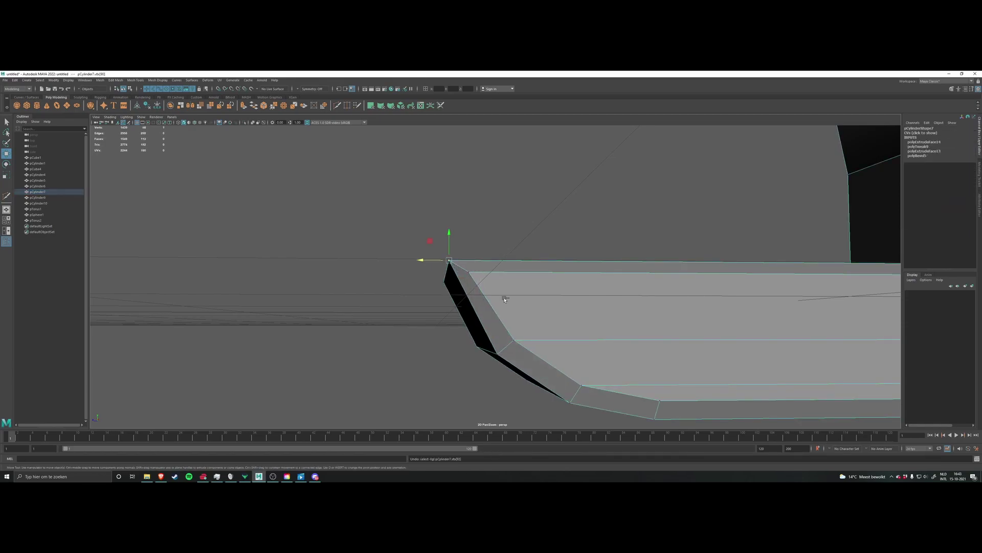
# Step: Add the opposite corner vertex of the toe's front edge to the selection and move both vertices along the foot's length
pyautogui.keyDown('alt'); pyautogui.moveTo(477, 280); pyautogui.dragTo(494, 303); pyautogui.keyUp('alt')
pyautogui.keyDown('shift'); pyautogui.click(345, 172); pyautogui.keyUp('shift')
pyautogui.keyDown('alt'); pyautogui.moveTo(407, 251); pyautogui.dragTo(336, 207); pyautogui.keyUp('alt')
pyautogui.scroll(3, 518, 306)
pyautogui.keyDown('alt'); pyautogui.moveTo(551, 333); pyautogui.dragTo(516, 340, button='middle'); pyautogui.keyUp('alt')
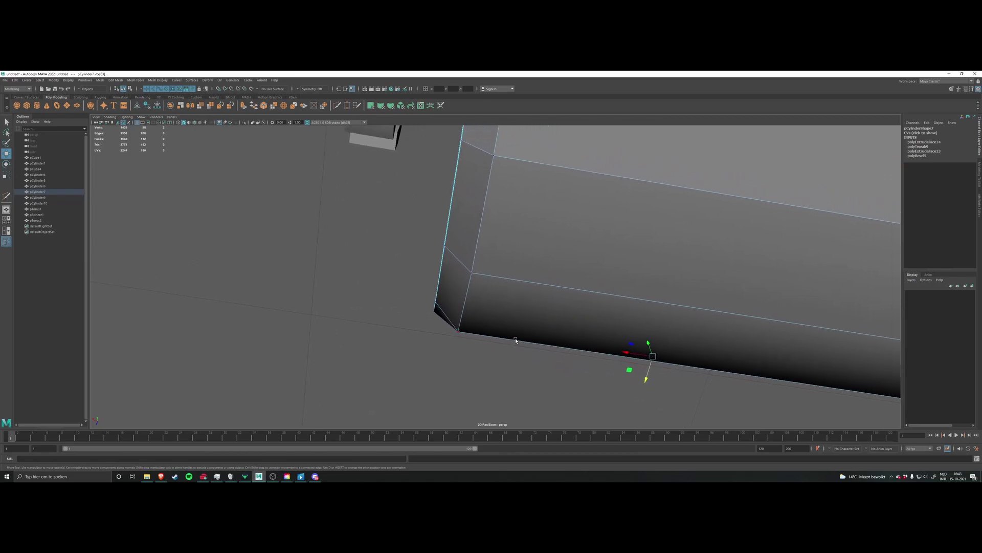
pyautogui.moveTo(650, 370); pyautogui.dragTo(652, 381)
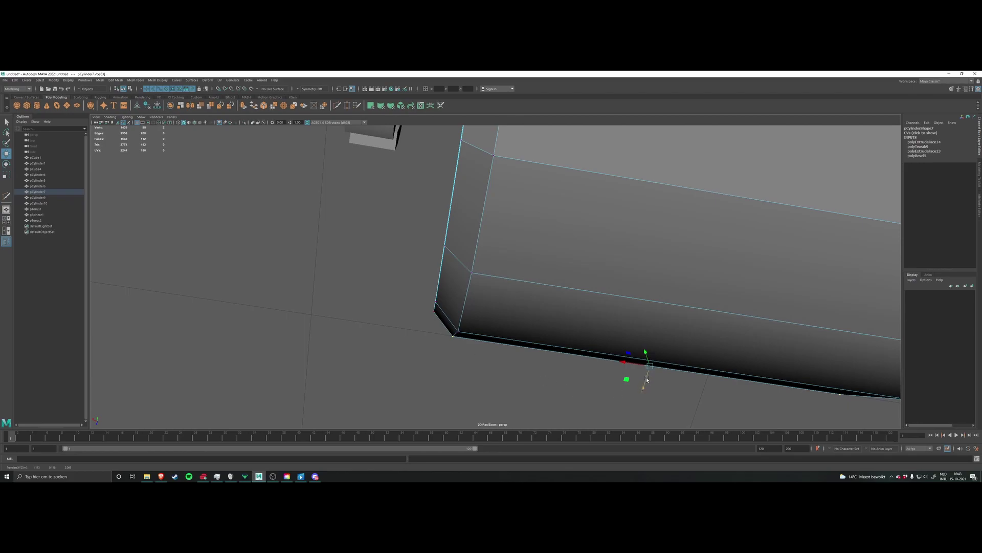
pyautogui.moveTo(647, 379); pyautogui.dragTo(648, 382)
pyautogui.keyDown('alt'); pyautogui.moveTo(565, 359); pyautogui.dragTo(460, 322); pyautogui.keyUp('alt')
pyautogui.moveTo(638, 369); pyautogui.dragTo(639, 368)
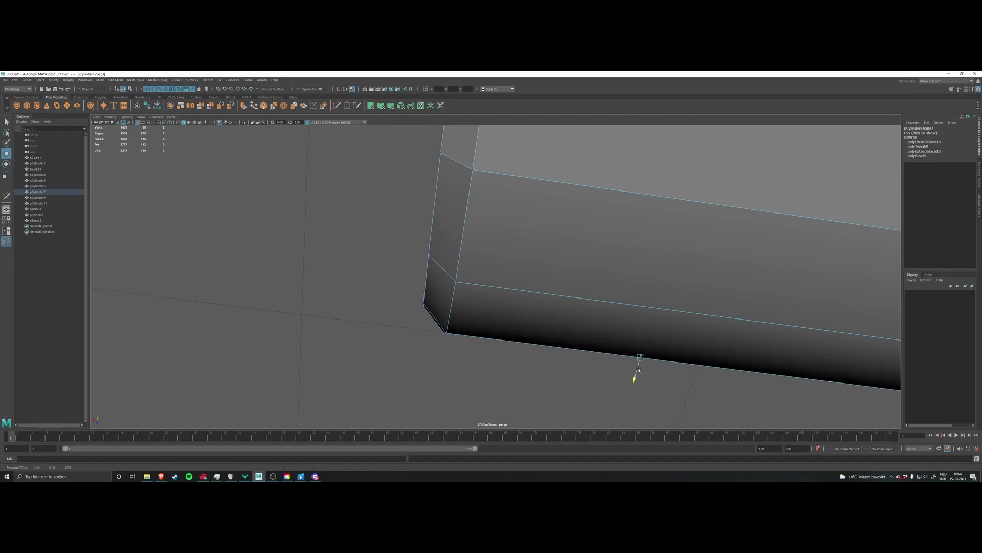
pyautogui.moveTo(623, 371)
pyautogui.keyDown('alt'); pyautogui.mouseDown()
pyautogui.moveTo(325, 241)
pyautogui.moveTo(655, 379)
pyautogui.moveTo(606, 378)
pyautogui.mouseUp(); pyautogui.keyUp('alt')
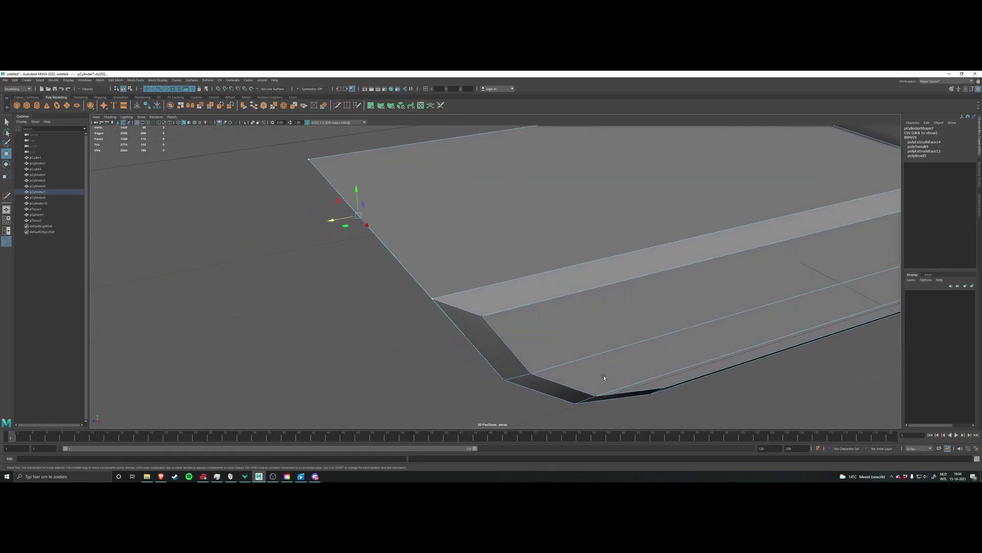
pyautogui.keyDown('alt'); pyautogui.moveTo(505, 311); pyautogui.dragTo(440, 327); pyautogui.keyUp('alt')
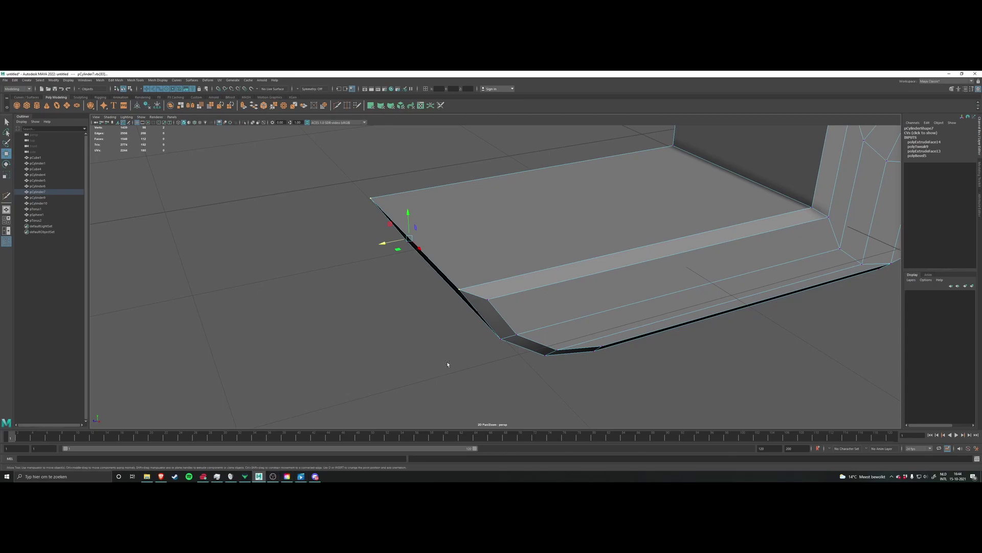
pyautogui.click(271, 477)
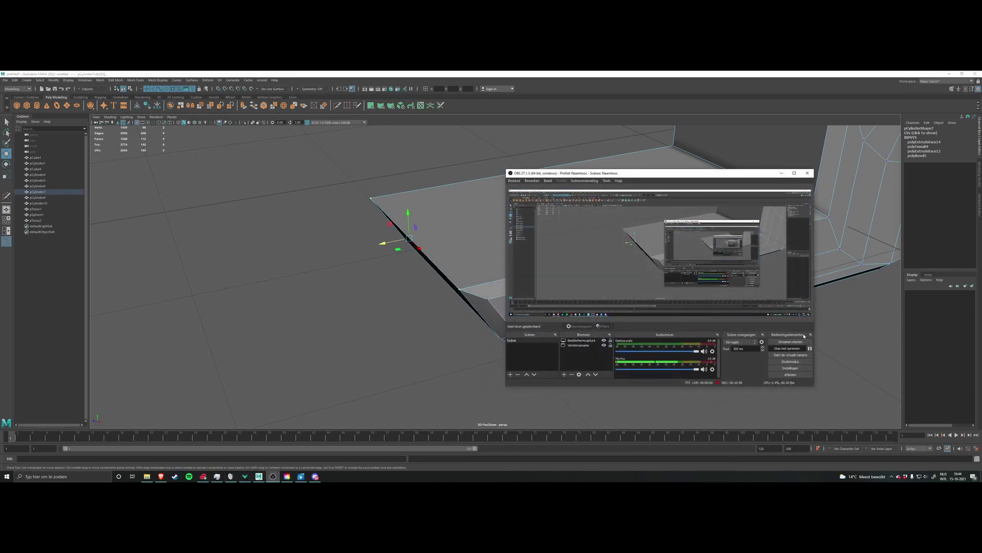
pyautogui.click(809, 348)
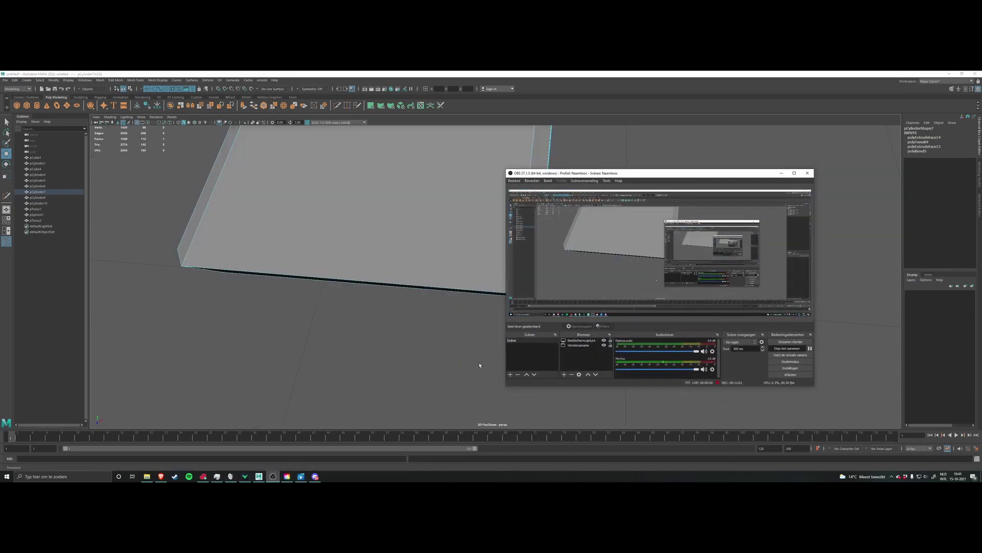
# Step: Select the narrow bevel face at the toe's corner and activate the Scale tool
pyautogui.click(588, 351)
pyautogui.keyDown('alt'); pyautogui.moveTo(587, 351); pyautogui.dragTo(470, 277); pyautogui.keyUp('alt')
pyautogui.rightClick(458, 287)
pyautogui.click(460, 290)
pyautogui.press('r')
pyautogui.keyDown('alt'); pyautogui.moveTo(551, 316); pyautogui.dragTo(618, 275); pyautogui.keyUp('alt')
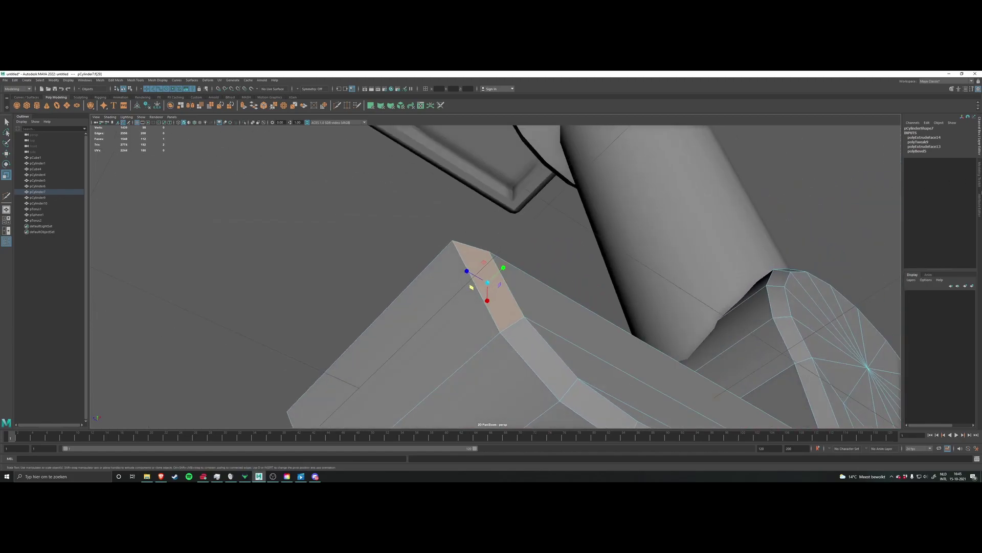
# Step: Set the Scale tool's axis orientation to Component
pyautogui.click(980, 181)
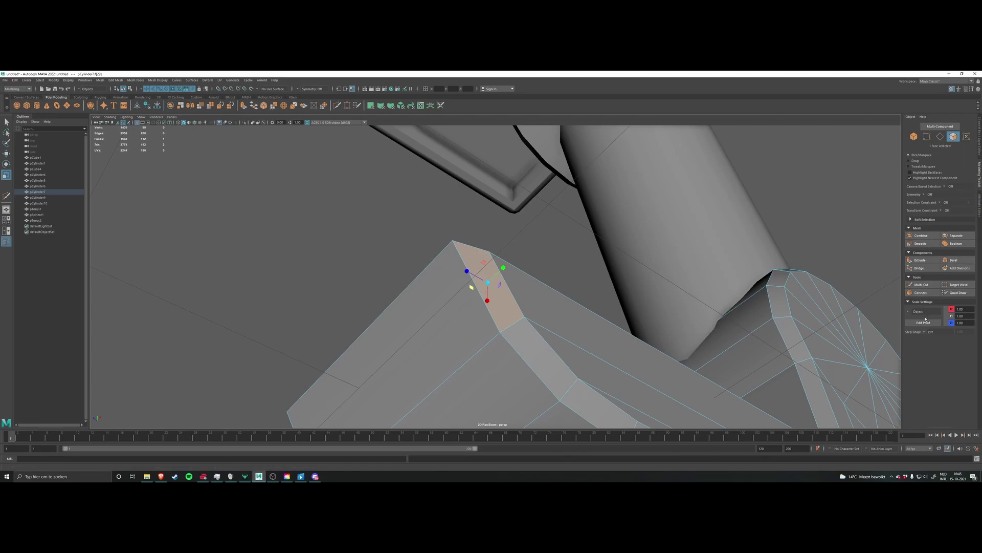
pyautogui.click(909, 313)
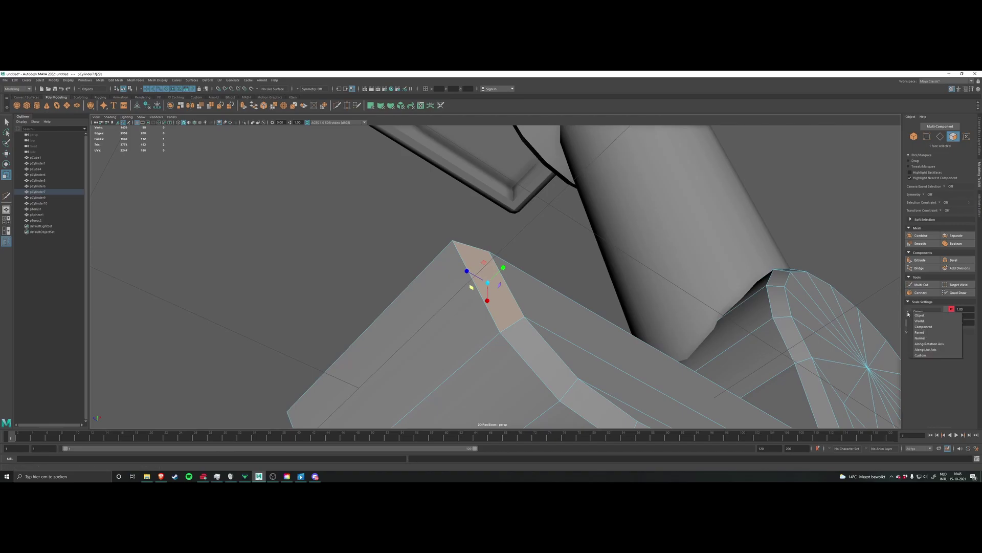
pyautogui.click(938, 329)
# Step: Try to scale the toe's corner bevel face along its component axis and undo the scaling
pyautogui.keyDown('alt'); pyautogui.moveTo(732, 304); pyautogui.dragTo(660, 351); pyautogui.keyUp('alt')
pyautogui.moveTo(515, 344); pyautogui.dragTo(565, 335)
pyautogui.hotkey('ctrl', 'z')
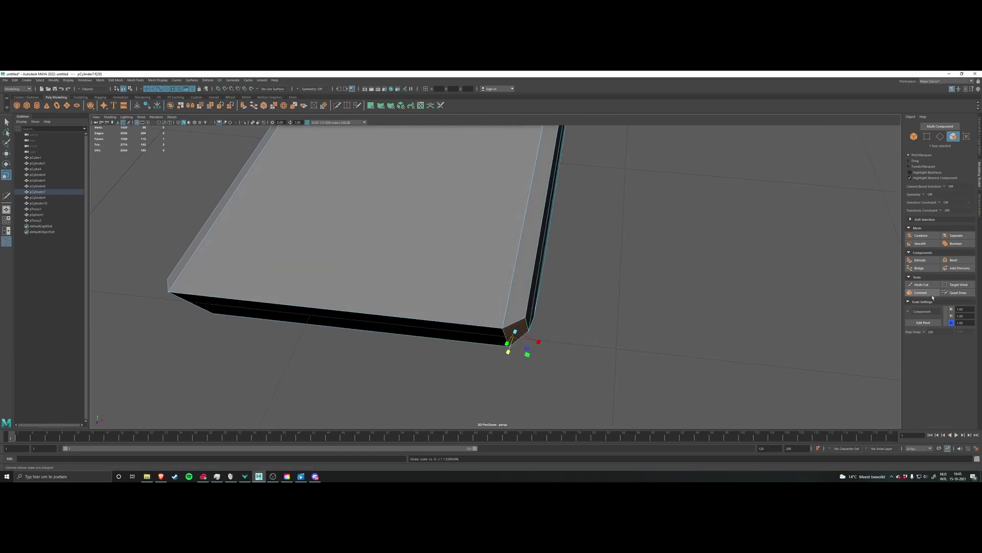
# Step: Set the Scale tool's axis orientation to Normal, try to scale the toe's corner bevel face and undo it
pyautogui.click(909, 313)
pyautogui.click(926, 336)
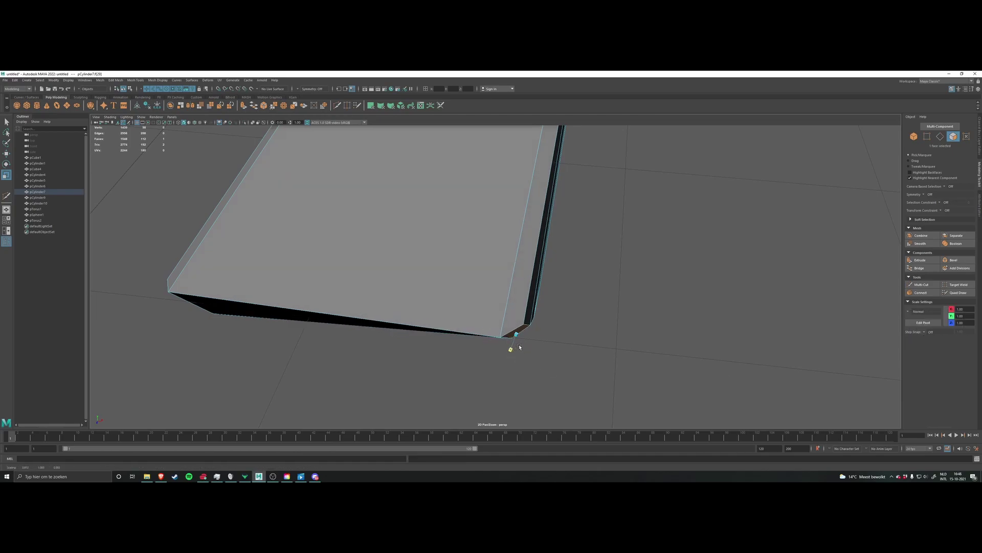
pyautogui.hotkey('ctrl', 'z')
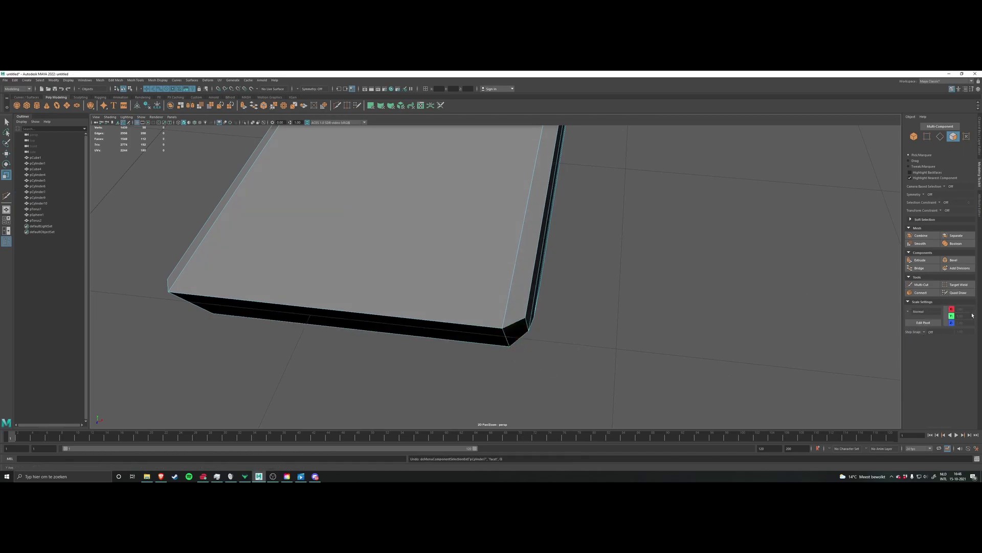
# Step: Set the Scale tool's axis orientation to World and return the foot mesh to object mode
pyautogui.click(913, 313)
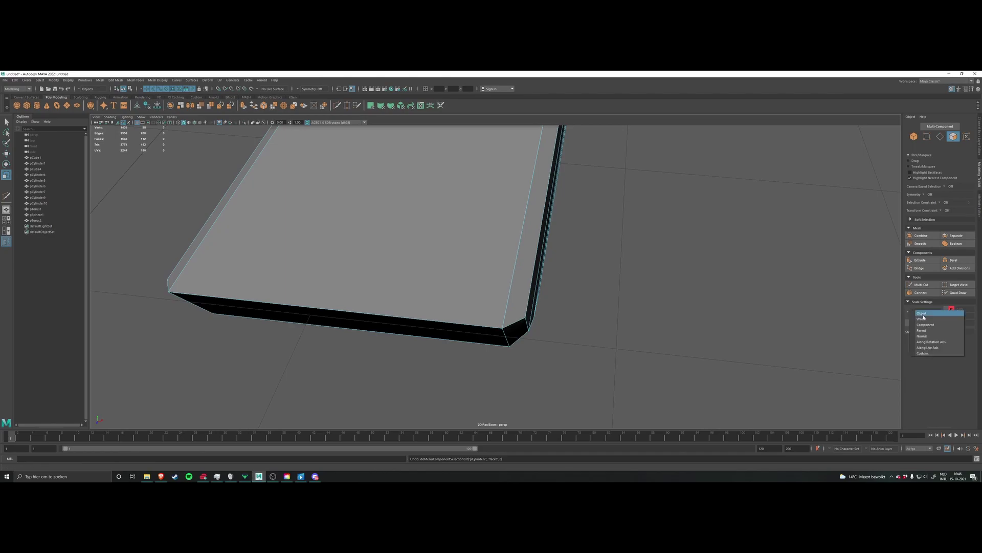
pyautogui.click(922, 313)
pyautogui.keyDown('alt'); pyautogui.moveTo(599, 348); pyautogui.dragTo(517, 327); pyautogui.keyUp('alt')
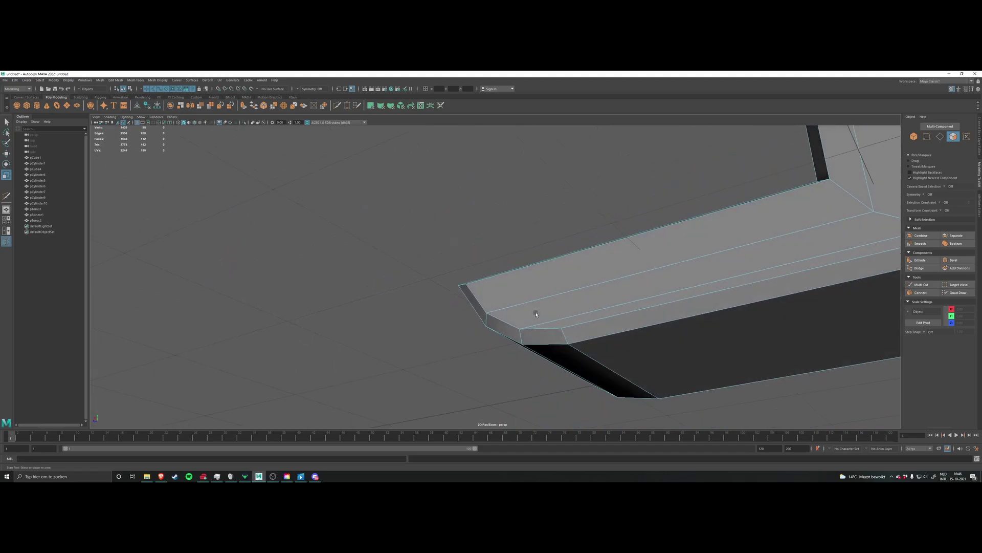
pyautogui.click(920, 311)
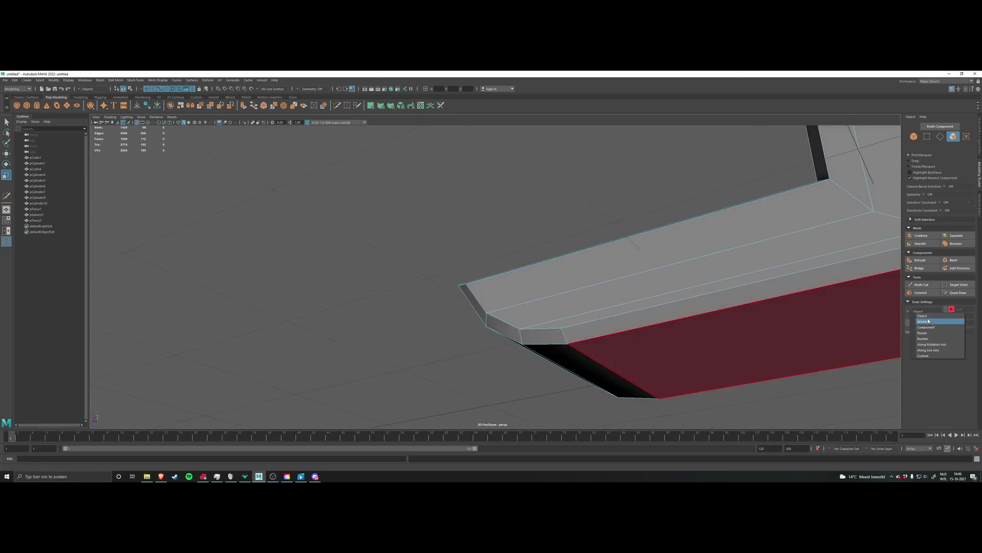
pyautogui.click(923, 317)
pyautogui.keyDown('alt'); pyautogui.moveTo(747, 344); pyautogui.dragTo(681, 339); pyautogui.keyUp('alt')
pyautogui.moveTo(687, 318); pyautogui.dragTo(712, 317, button='right')
pyautogui.keyDown('alt'); pyautogui.moveTo(713, 307); pyautogui.dragTo(738, 321); pyautogui.keyUp('alt')
pyautogui.keyDown('alt'); pyautogui.moveTo(696, 318); pyautogui.dragTo(724, 322, button='middle'); pyautogui.keyUp('alt')
pyautogui.scroll(5, 512, 311)
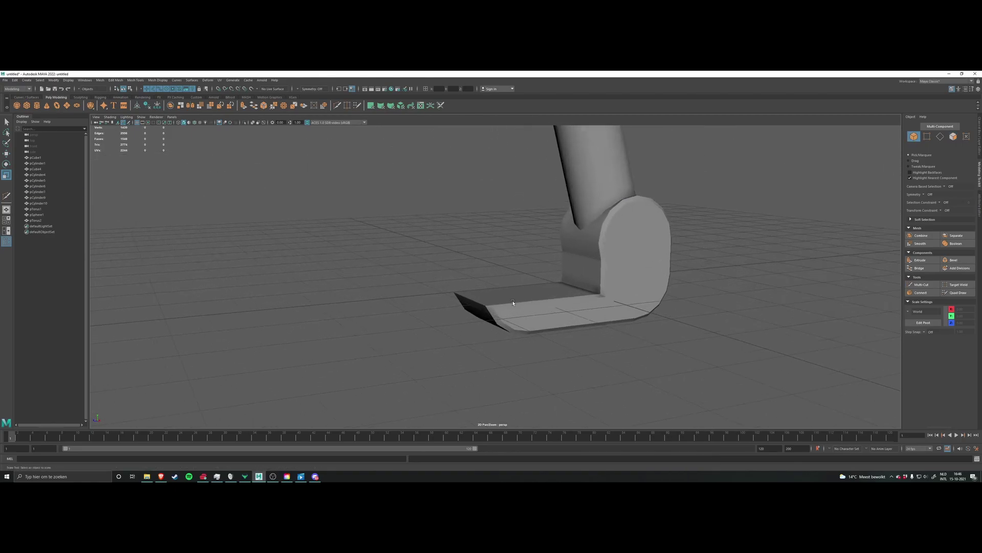
# Step: Select the upper front edge of the toe in edge mode and activate the Move tool
pyautogui.click(472, 310)
pyautogui.scroll(5, 471, 310)
pyautogui.scroll(-1, 472, 310)
pyautogui.moveTo(472, 310)
pyautogui.mouseDown(button='right')
pyautogui.moveTo(450, 295)
pyautogui.moveTo(467, 298)
pyautogui.mouseUp(button='right')
pyautogui.click(469, 322)
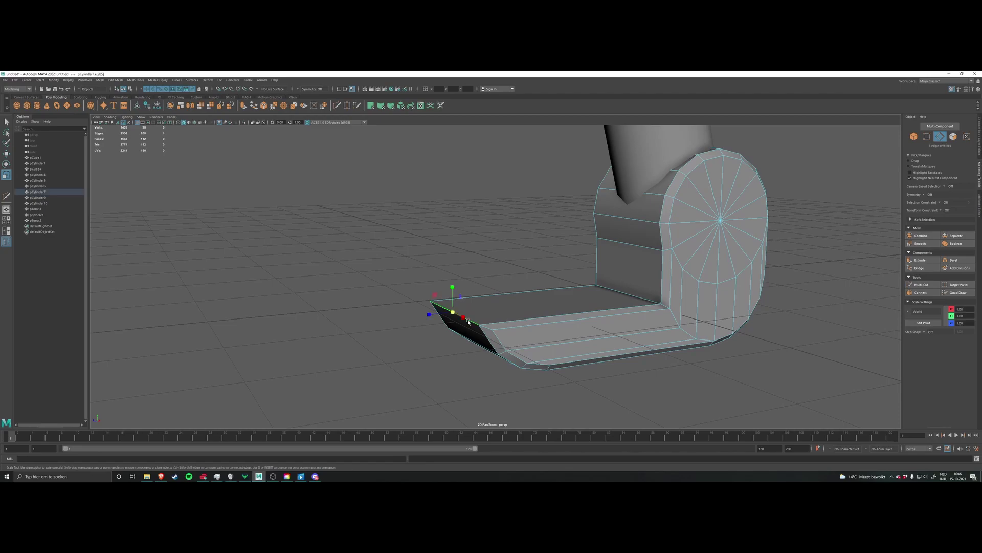
pyautogui.press('w')
pyautogui.keyDown('alt'); pyautogui.moveTo(432, 313); pyautogui.dragTo(628, 319); pyautogui.keyUp('alt')
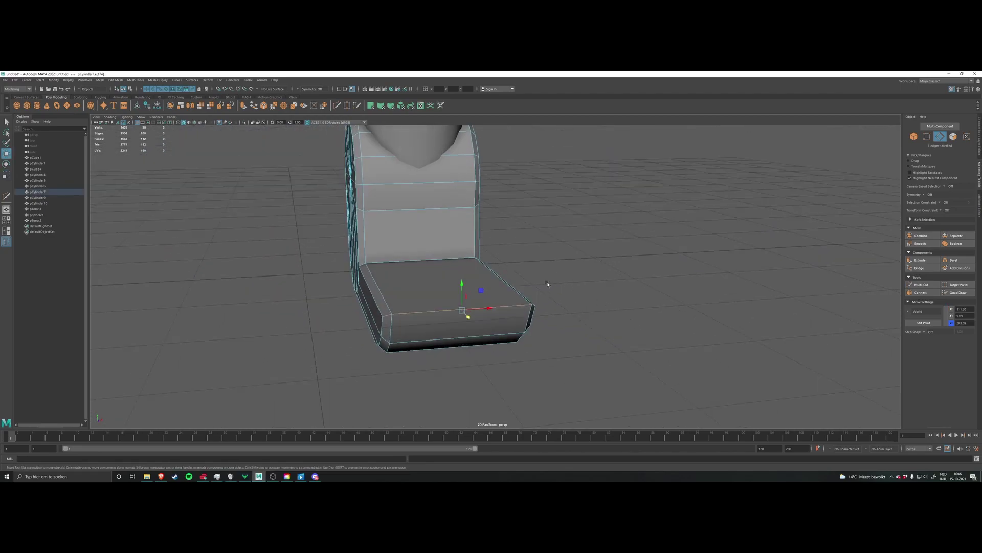
pyautogui.keyDown('alt'); pyautogui.moveTo(598, 275); pyautogui.dragTo(466, 291); pyautogui.keyUp('alt')
pyautogui.keyDown('alt'); pyautogui.moveTo(408, 303); pyautogui.dragTo(430, 293); pyautogui.keyUp('alt')
pyautogui.click(442, 287)
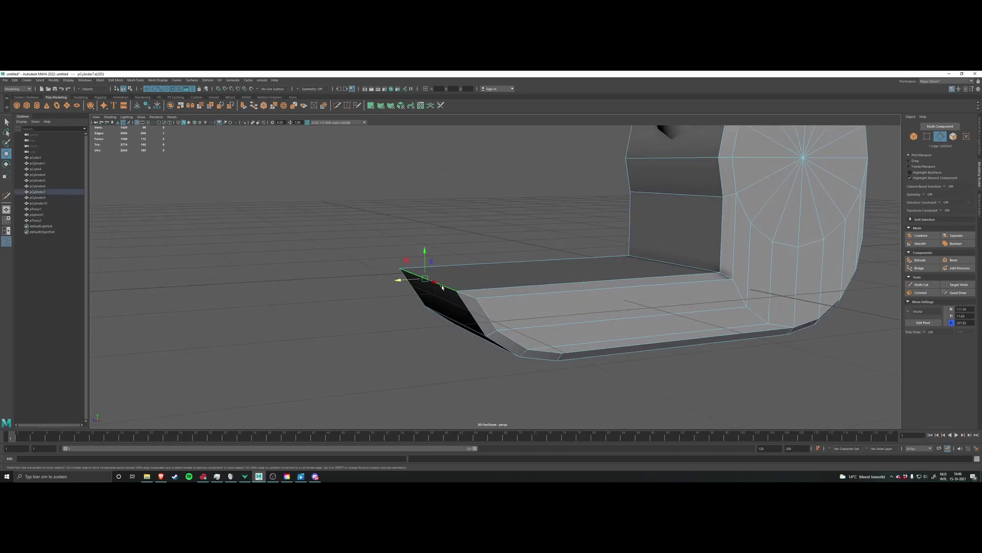
# Step: Examine the foot's edges from the toe tip up to the ankle joint on both sides
pyautogui.doubleClick(442, 287)
pyautogui.keyDown('alt'); pyautogui.moveTo(520, 302); pyautogui.dragTo(650, 294); pyautogui.keyUp('alt')
pyautogui.keyDown('alt'); pyautogui.moveTo(490, 309); pyautogui.dragTo(569, 288, button='middle'); pyautogui.keyUp('alt')
pyautogui.scroll(4, 584, 309)
pyautogui.click(521, 273)
pyautogui.doubleClick(522, 299)
pyautogui.keyDown('alt'); pyautogui.moveTo(500, 305); pyautogui.dragTo(616, 314); pyautogui.keyUp('alt')
pyautogui.keyDown('alt'); pyautogui.moveTo(391, 245); pyautogui.dragTo(419, 321, button='middle'); pyautogui.keyUp('alt')
pyautogui.scroll(-5, 434, 325)
pyautogui.scroll(4, 353, 304)
pyautogui.keyDown('alt'); pyautogui.moveTo(353, 304); pyautogui.dragTo(443, 296, button='middle'); pyautogui.keyUp('alt')
pyautogui.scroll(2, 444, 296)
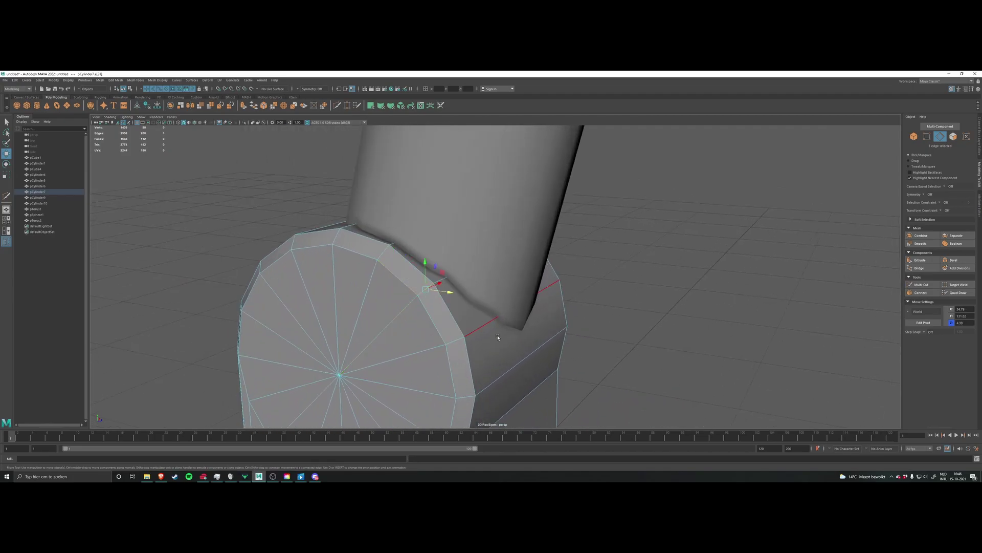
pyautogui.keyDown('alt'); pyautogui.moveTo(528, 337); pyautogui.dragTo(500, 265, button='middle'); pyautogui.keyUp('alt')
pyautogui.scroll(-4, 500, 266)
pyautogui.keyDown('alt'); pyautogui.moveTo(614, 361); pyautogui.dragTo(549, 312, button='middle'); pyautogui.keyUp('alt')
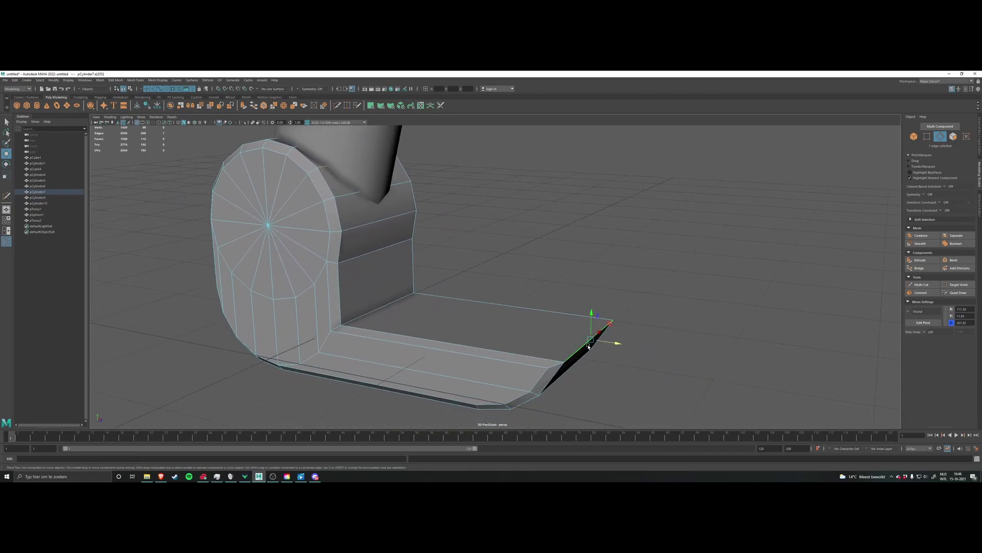
# Step: Try to bevel only the toe's upper front edge and undo the bevel
pyautogui.scroll(6, 584, 346)
pyautogui.keyDown('alt'); pyautogui.moveTo(479, 312); pyautogui.dragTo(481, 285); pyautogui.keyUp('alt')
pyautogui.keyDown('shift'); pyautogui.moveTo(544, 296); pyautogui.dragTo(568, 295, button='right'); pyautogui.keyUp('shift')
pyautogui.keyDown('alt'); pyautogui.moveTo(516, 307); pyautogui.dragTo(427, 309); pyautogui.keyUp('alt')
pyautogui.keyDown('alt'); pyautogui.moveTo(427, 309); pyautogui.dragTo(382, 303, button='middle'); pyautogui.keyUp('alt')
pyautogui.keyDown('alt'); pyautogui.moveTo(382, 304); pyautogui.dragTo(398, 293); pyautogui.keyUp('alt')
pyautogui.keyDown('alt'); pyautogui.moveTo(484, 285); pyautogui.dragTo(432, 292); pyautogui.keyUp('alt')
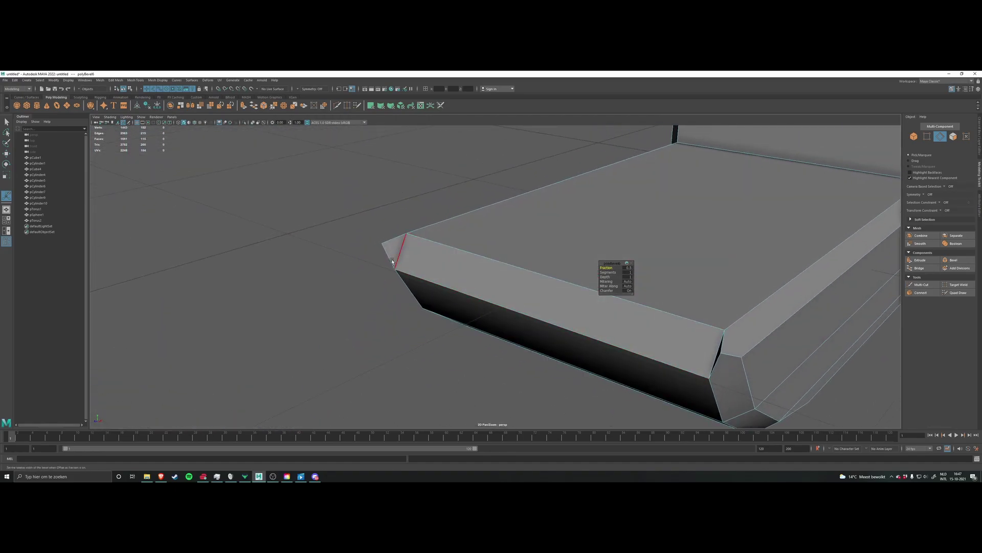
pyautogui.keyDown('alt'); pyautogui.moveTo(394, 243); pyautogui.dragTo(410, 282); pyautogui.keyUp('alt')
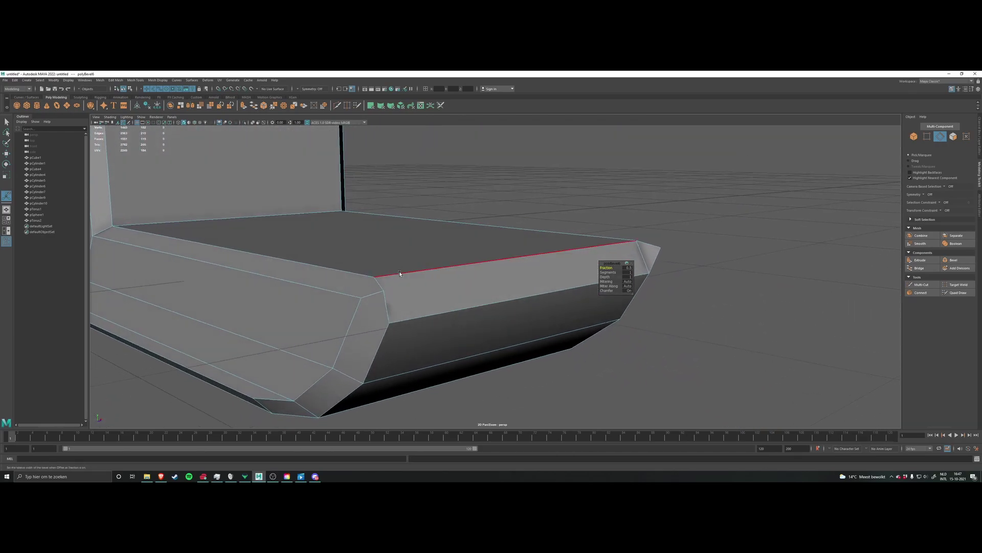
pyautogui.hotkey('ctrl', 'z')
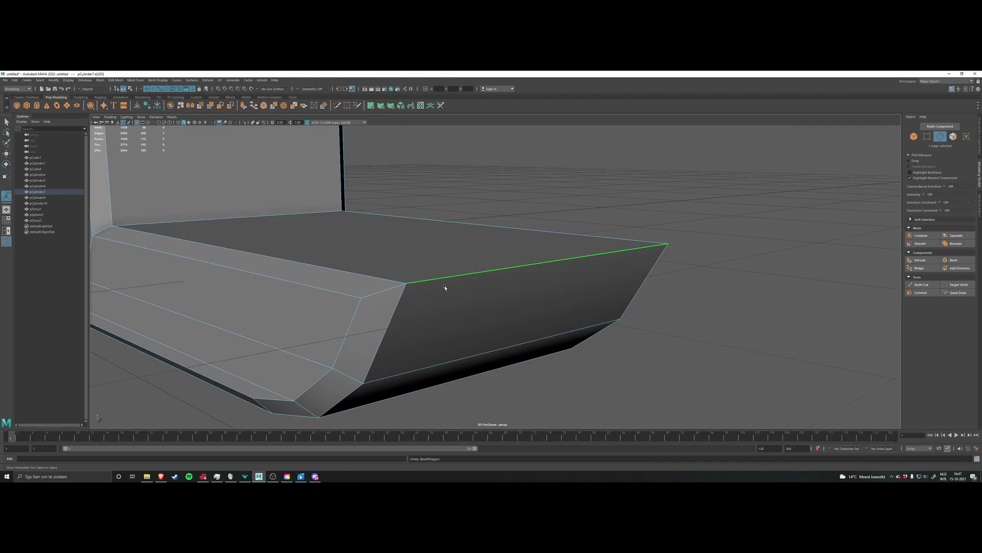
# Step: Bevel the toe's upper front edge together with its two sloping side edges and adjust the bevel fraction
pyautogui.keyDown('alt'); pyautogui.moveTo(444, 280); pyautogui.dragTo(479, 299); pyautogui.keyUp('alt')
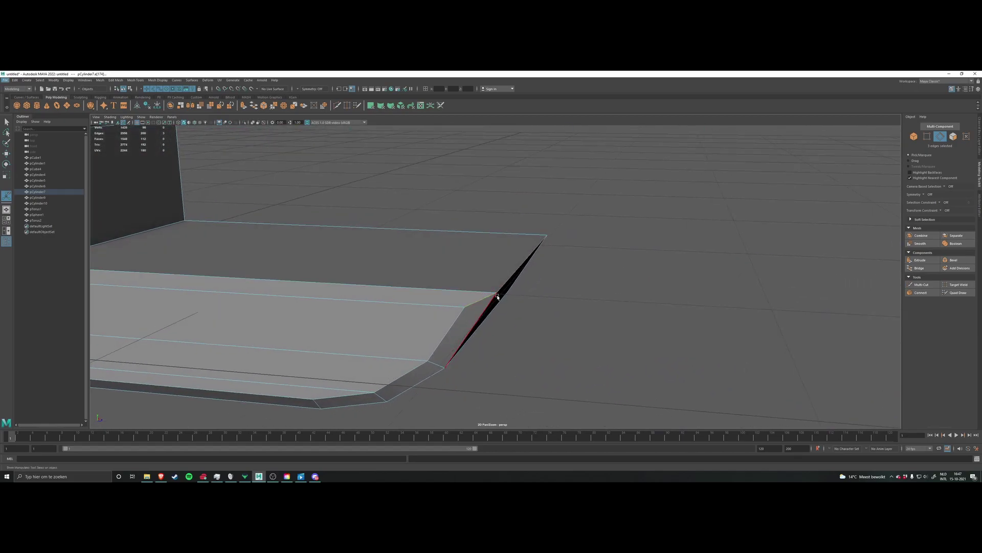
pyautogui.keyDown('shift'); pyautogui.rightClick(542, 311); pyautogui.keyUp('shift')
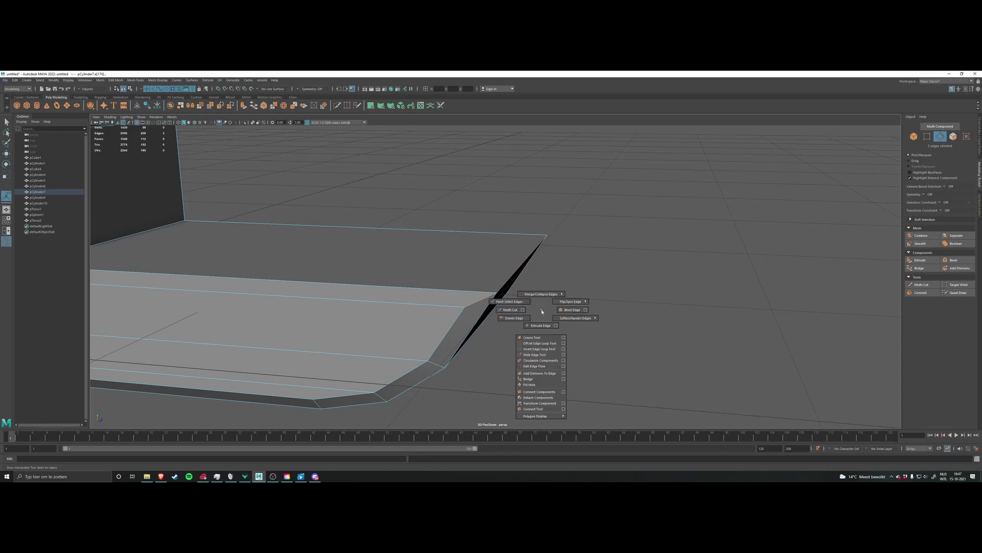
pyautogui.moveTo(546, 319)
pyautogui.keyDown('shift'); pyautogui.mouseDown(button='right')
pyautogui.moveTo(560, 318)
pyautogui.moveTo(538, 312)
pyautogui.moveTo(561, 312)
pyautogui.mouseUp(button='right'); pyautogui.keyUp('shift')
pyautogui.keyDown('alt'); pyautogui.moveTo(561, 314); pyautogui.dragTo(563, 335); pyautogui.keyUp('alt')
pyautogui.moveTo(605, 273); pyautogui.dragTo(607, 267, button='middle')
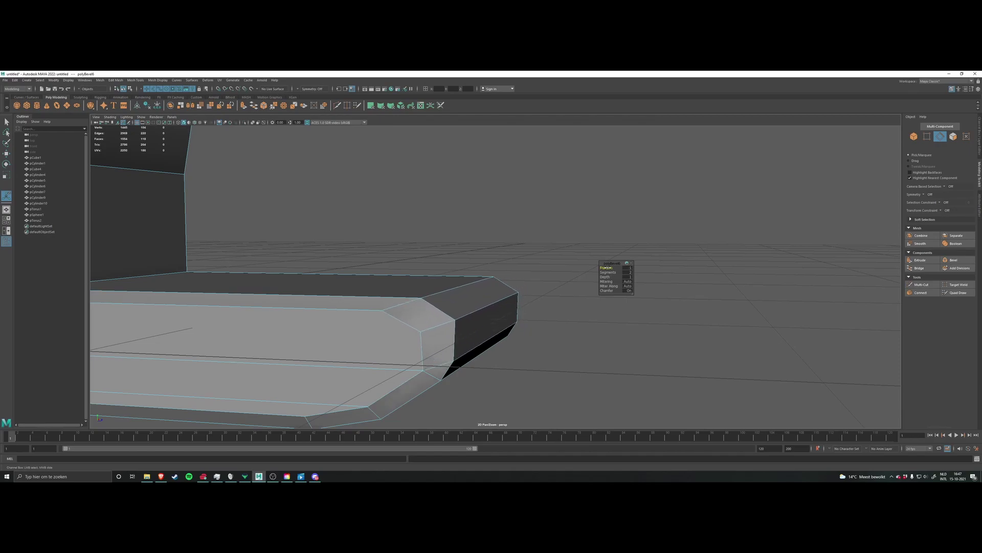
# Step: Inspect the new toe bevel, return to object mode and select the foot
pyautogui.keyDown('alt'); pyautogui.moveTo(476, 329); pyautogui.dragTo(374, 333); pyautogui.keyUp('alt')
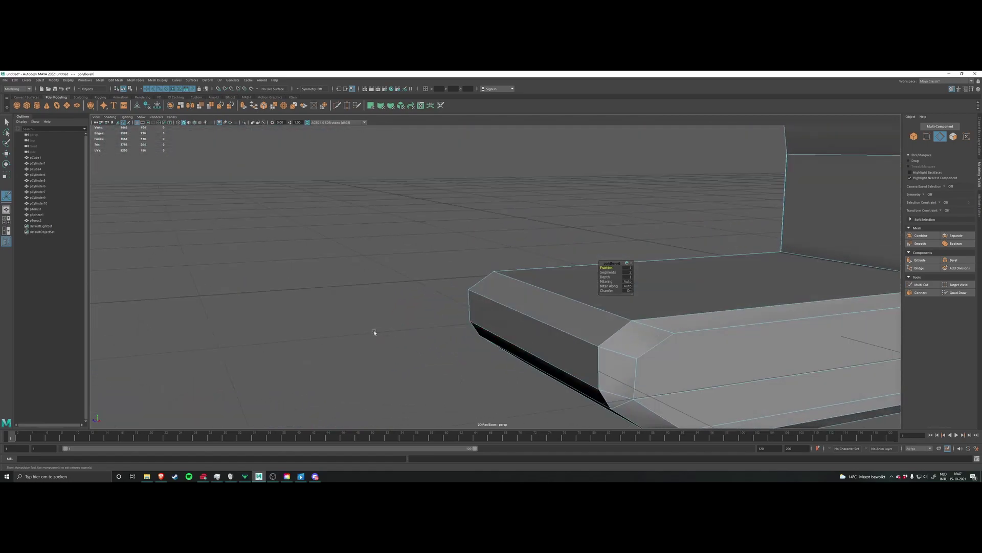
pyautogui.keyDown('alt'); pyautogui.moveTo(566, 308); pyautogui.dragTo(416, 298); pyautogui.keyUp('alt')
pyautogui.moveTo(416, 297); pyautogui.dragTo(440, 287, button='right')
pyautogui.keyDown('alt'); pyautogui.moveTo(440, 288); pyautogui.dragTo(527, 325); pyautogui.keyUp('alt')
pyautogui.scroll(5, 527, 324)
pyautogui.click(511, 287)
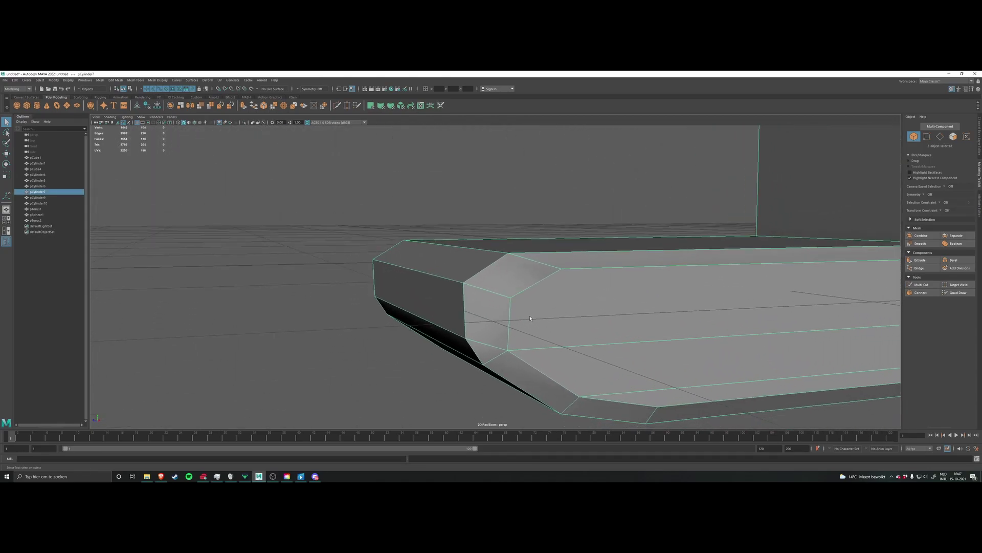
# Step: Try to move the lower vertices of the toe's corner bevel vertically and undo the moves
pyautogui.keyDown('alt'); pyautogui.moveTo(498, 329); pyautogui.dragTo(514, 304, button='middle'); pyautogui.keyUp('alt')
pyautogui.keyDown('alt'); pyautogui.moveTo(516, 313); pyautogui.dragTo(472, 287); pyautogui.keyUp('alt')
pyautogui.moveTo(471, 287); pyautogui.dragTo(475, 291, button='right')
pyautogui.click(474, 287)
pyautogui.scroll(3, 534, 320)
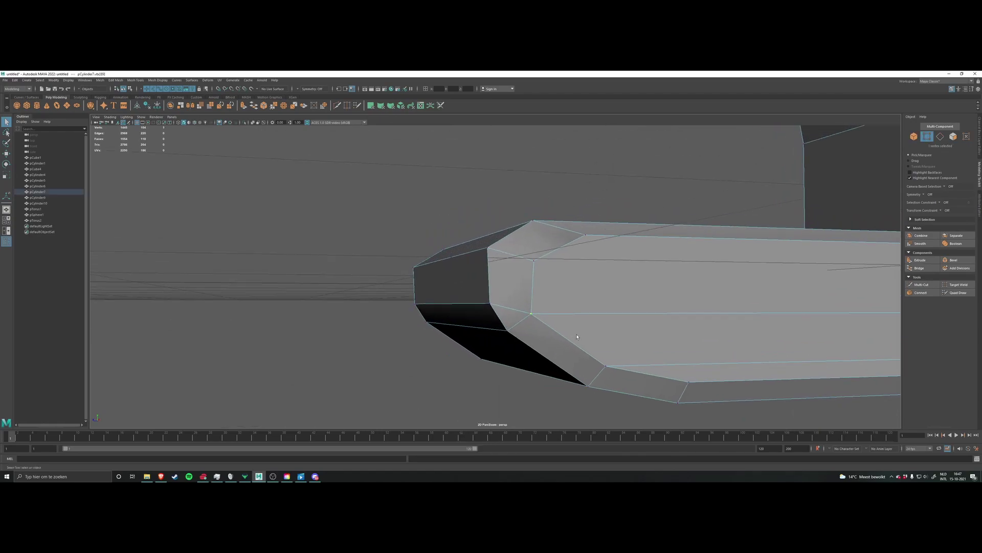
pyautogui.press('w')
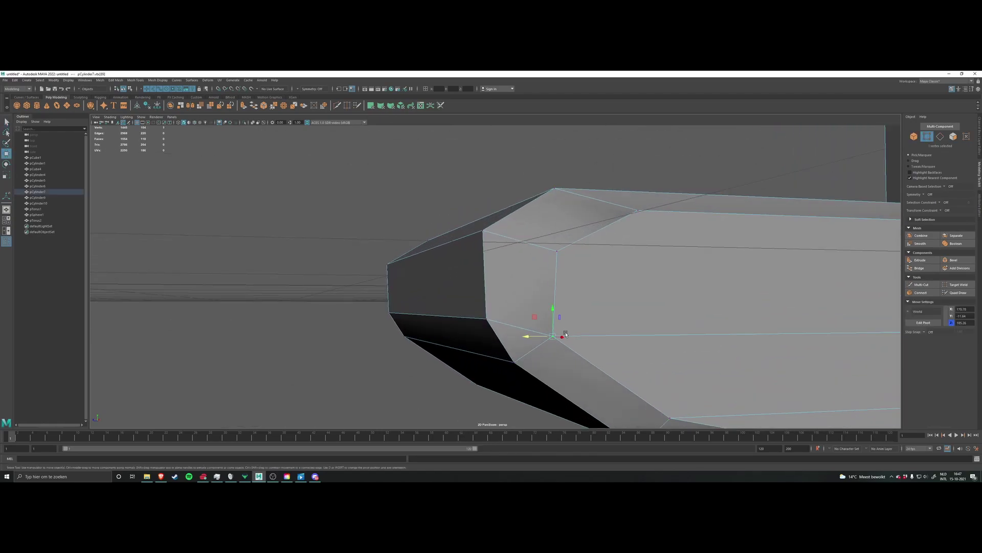
pyautogui.moveTo(554, 321); pyautogui.dragTo(557, 342)
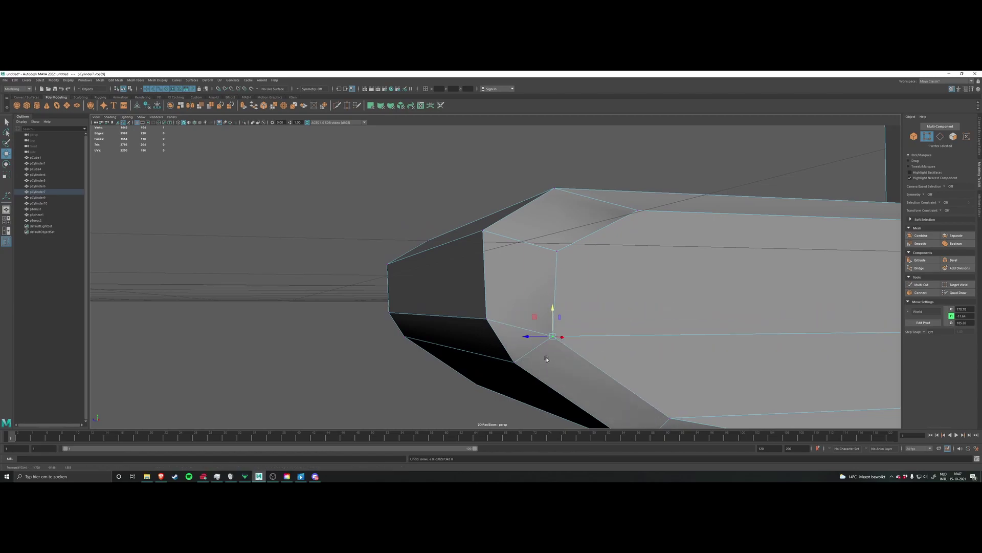
pyautogui.scroll(-1, 580, 355)
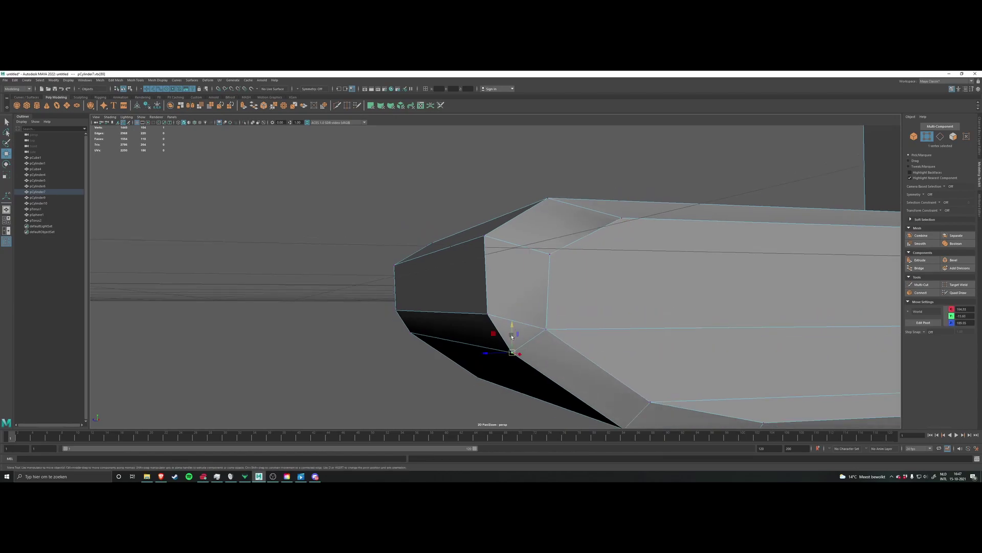
pyautogui.moveTo(546, 304); pyautogui.dragTo(546, 289)
pyautogui.hotkey('ctrl', 'z')
# Step: Try to reposition the lower vertex of the toe's opposite corner bevel and undo each change
pyautogui.keyDown('alt'); pyautogui.moveTo(554, 340); pyautogui.dragTo(610, 359); pyautogui.keyUp('alt')
pyautogui.moveTo(721, 373)
pyautogui.mouseDown()
pyautogui.moveTo(757, 382)
pyautogui.moveTo(729, 374)
pyautogui.mouseUp()
pyautogui.hotkey('ctrl', 'z')
pyautogui.scroll(-3, 522, 362)
pyautogui.keyDown('alt'); pyautogui.moveTo(522, 363); pyautogui.dragTo(521, 317); pyautogui.keyUp('alt')
pyautogui.scroll(2, 477, 331)
pyautogui.moveTo(533, 256)
pyautogui.mouseDown()
pyautogui.moveTo(535, 235)
pyautogui.moveTo(535, 266)
pyautogui.mouseUp()
pyautogui.hotkey('ctrl', 'z')
# Step: Examine the beveled foot's shape from both sides, the front and a low angle
pyautogui.keyDown('alt'); pyautogui.moveTo(572, 319); pyautogui.dragTo(488, 307); pyautogui.keyUp('alt')
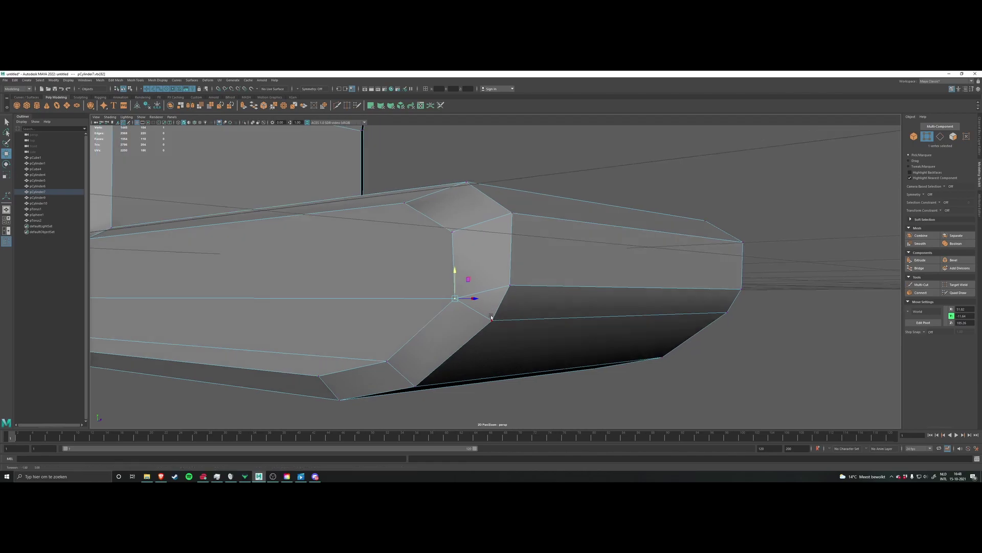
pyautogui.keyDown('alt'); pyautogui.moveTo(492, 317); pyautogui.dragTo(538, 317); pyautogui.keyUp('alt')
pyautogui.scroll(-5, 543, 321)
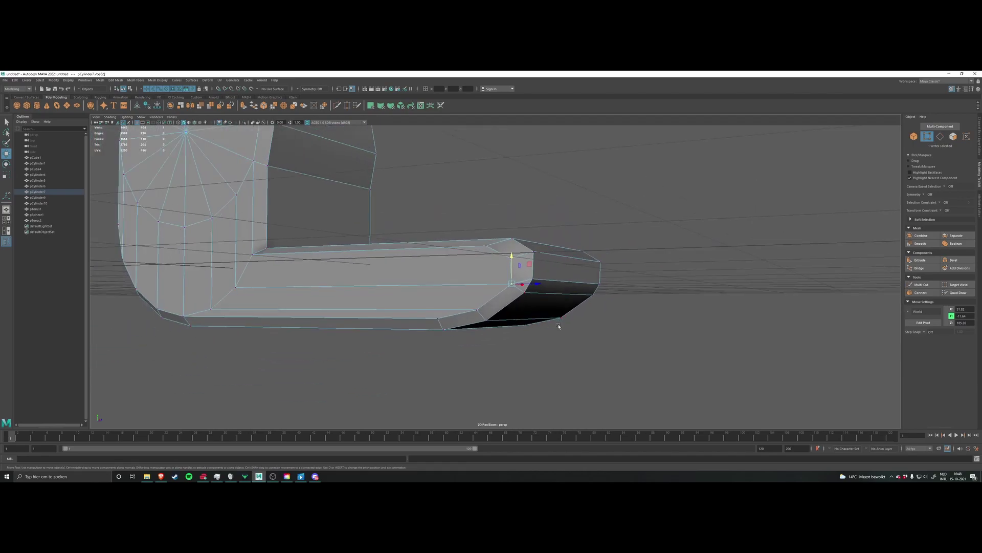
pyautogui.scroll(2, 555, 328)
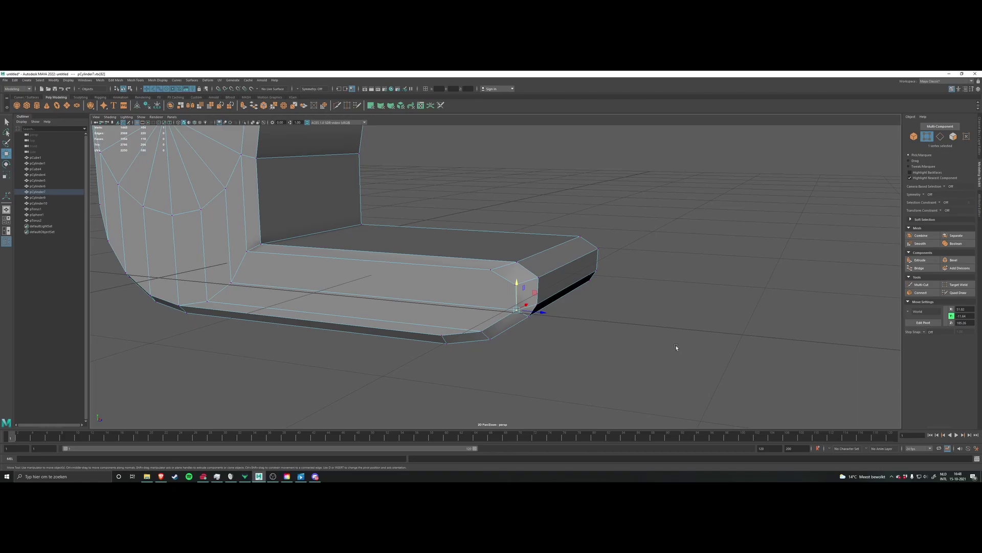
pyautogui.keyDown('alt'); pyautogui.moveTo(652, 334); pyautogui.dragTo(553, 336); pyautogui.keyUp('alt')
pyautogui.keyDown('alt'); pyautogui.moveTo(536, 327); pyautogui.dragTo(568, 336, button='middle'); pyautogui.keyUp('alt')
pyautogui.scroll(-4, 568, 337)
pyautogui.keyDown('alt'); pyautogui.moveTo(568, 336); pyautogui.dragTo(496, 309); pyautogui.keyUp('alt')
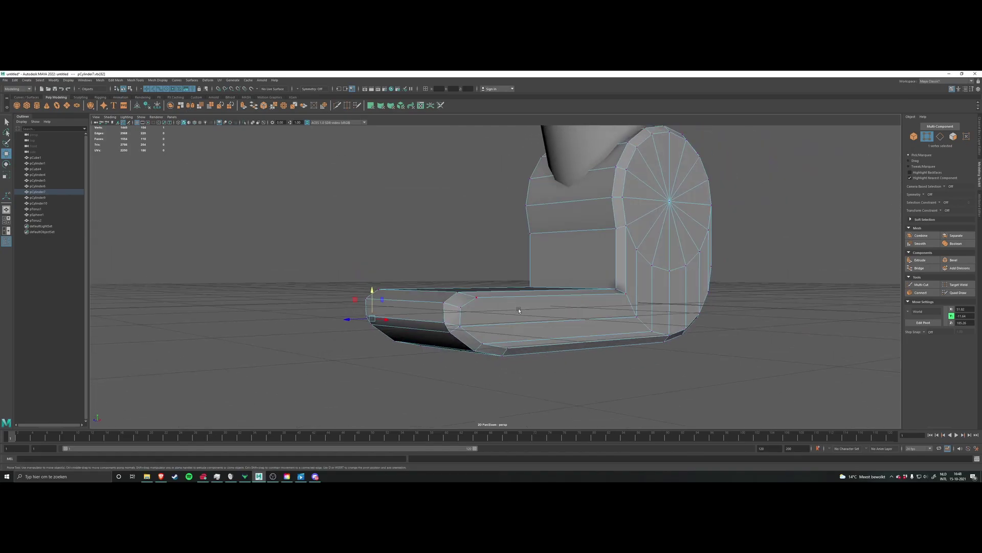
pyautogui.keyDown('alt'); pyautogui.moveTo(605, 345); pyautogui.dragTo(468, 366); pyautogui.keyUp('alt')
pyautogui.keyDown('alt'); pyautogui.moveTo(539, 371); pyautogui.dragTo(636, 291); pyautogui.keyUp('alt')
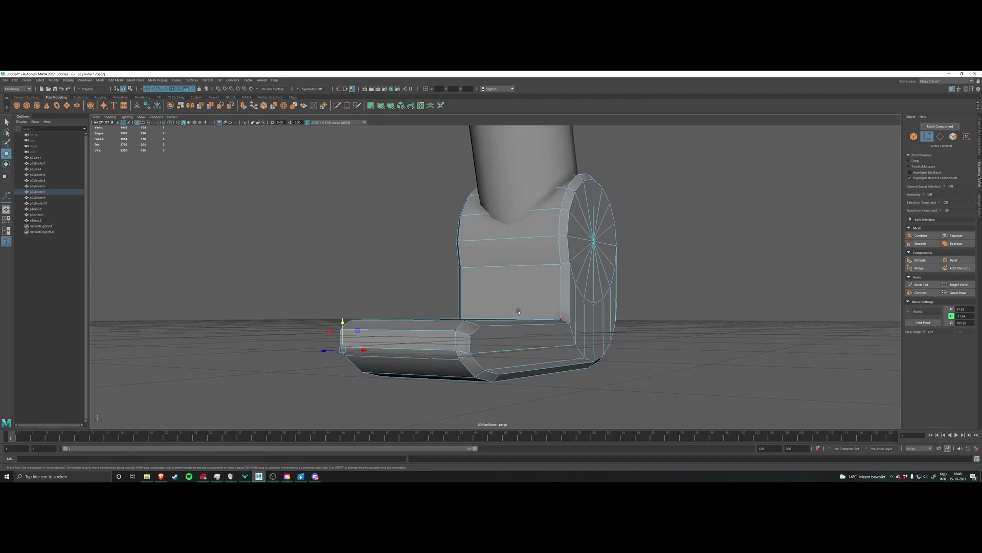
pyautogui.keyDown('alt'); pyautogui.moveTo(519, 311); pyautogui.dragTo(471, 319); pyautogui.keyUp('alt')
pyautogui.keyDown('alt'); pyautogui.moveTo(554, 319); pyautogui.dragTo(541, 309); pyautogui.keyUp('alt')
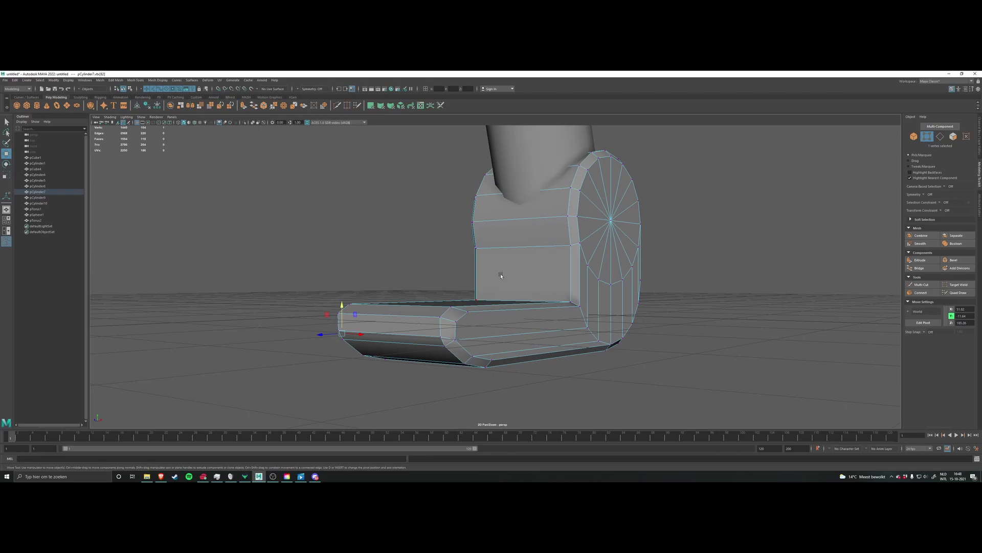
# Step: Leave vertex editing on the foot, return to object mode and deselect the mesh
pyautogui.keyDown('alt'); pyautogui.moveTo(501, 276); pyautogui.dragTo(460, 336); pyautogui.keyUp('alt')
pyautogui.scroll(3, 416, 321)
pyautogui.keyDown('alt'); pyautogui.moveTo(392, 341); pyautogui.dragTo(416, 327); pyautogui.keyUp('alt')
pyautogui.click(392, 335)
pyautogui.keyDown('alt'); pyautogui.moveTo(505, 306); pyautogui.dragTo(498, 332, button='middle'); pyautogui.keyUp('alt')
pyautogui.moveTo(482, 271); pyautogui.dragTo(504, 259, button='right')
pyautogui.click(504, 259)
# Step: Check the foot against the whole robot, select it and widen it along the X axis with the Scale tool
pyautogui.scroll(-8, 588, 294)
pyautogui.keyDown('alt'); pyautogui.moveTo(584, 311); pyautogui.dragTo(544, 285); pyautogui.keyUp('alt')
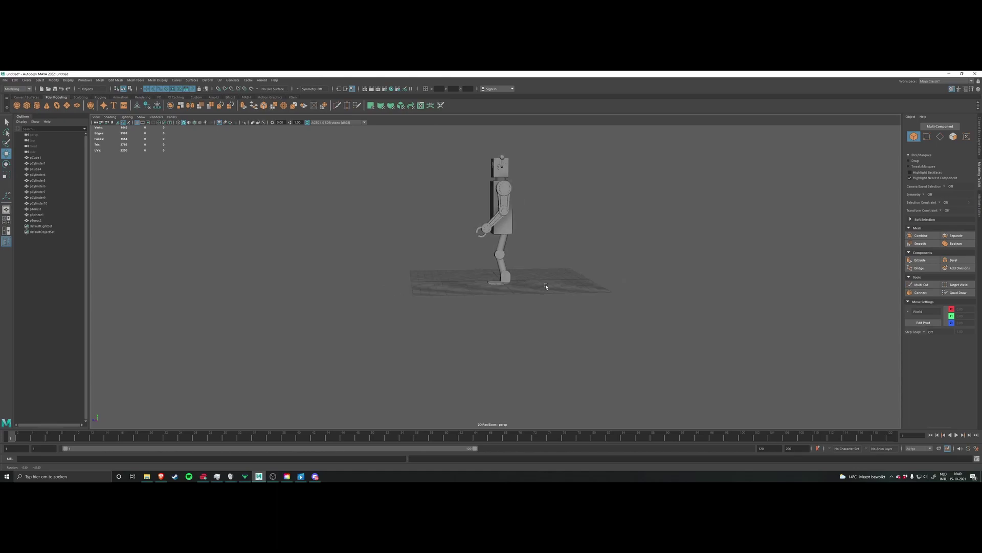
pyautogui.scroll(10, 537, 283)
pyautogui.scroll(10, 530, 291)
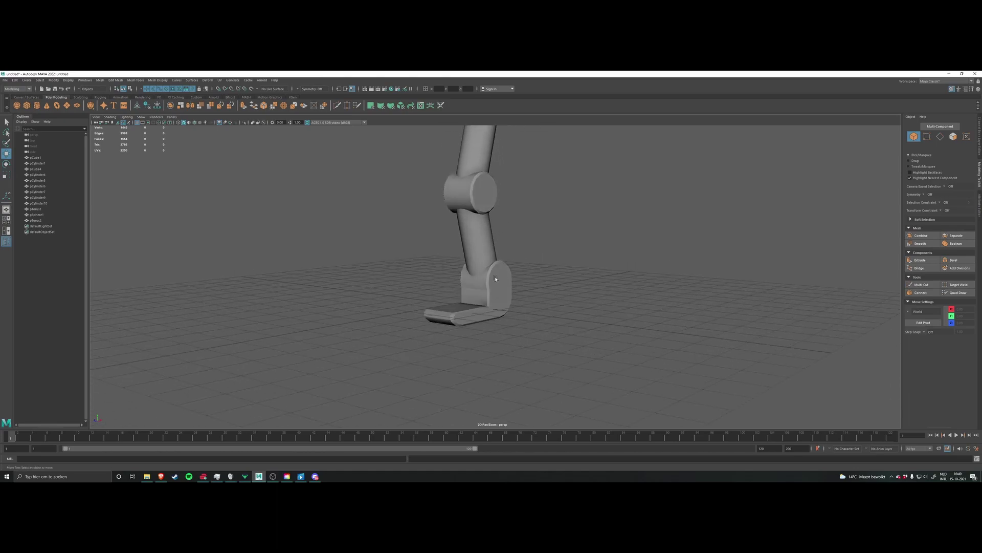
pyautogui.scroll(3, 500, 279)
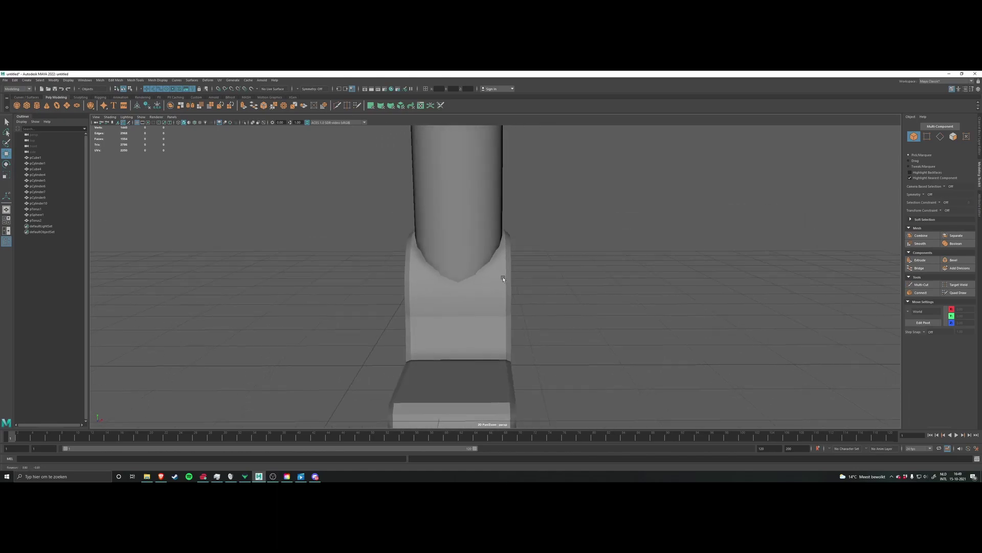
pyautogui.click(501, 279)
pyautogui.keyDown('alt'); pyautogui.moveTo(501, 278); pyautogui.dragTo(493, 300); pyautogui.keyUp('alt')
pyautogui.scroll(-15, 492, 299)
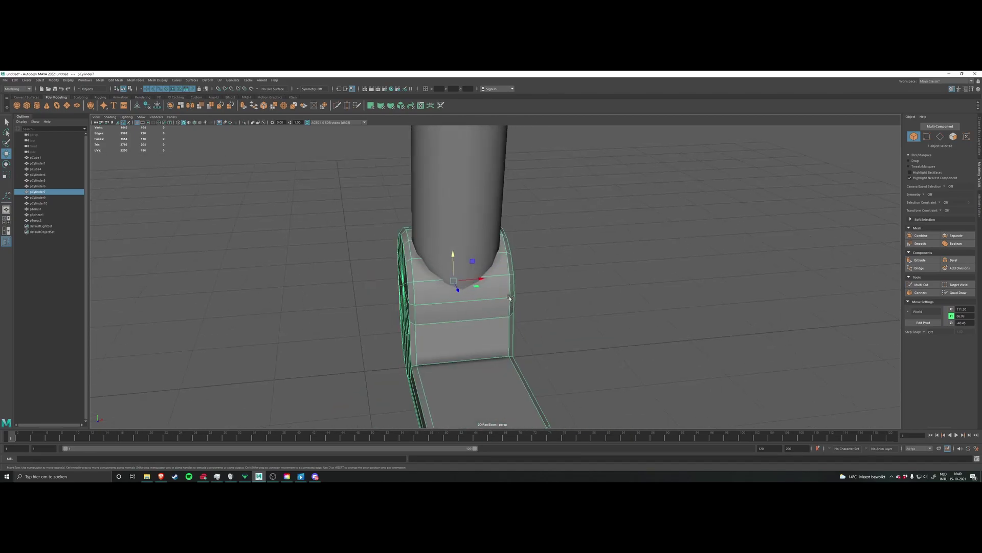
pyautogui.scroll(8, 513, 302)
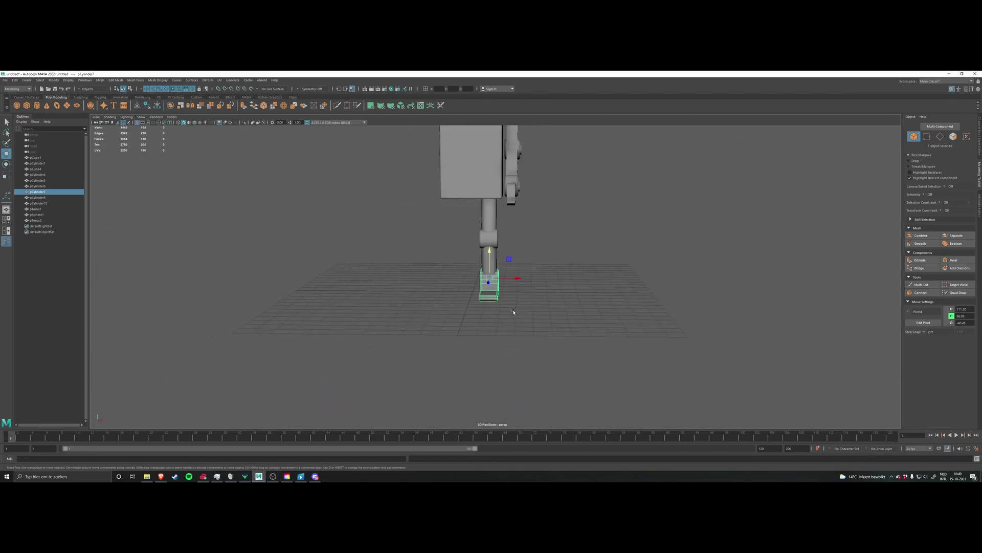
pyautogui.press('r')
pyautogui.moveTo(499, 282); pyautogui.dragTo(477, 300)
# Step: Insert an edge loop down the middle of the foot's width with the Multi-Cut tool
pyautogui.scroll(5, 509, 285)
pyautogui.scroll(-4, 486, 300)
pyautogui.moveTo(477, 299); pyautogui.dragTo(477, 287, button='right')
pyautogui.click(476, 301)
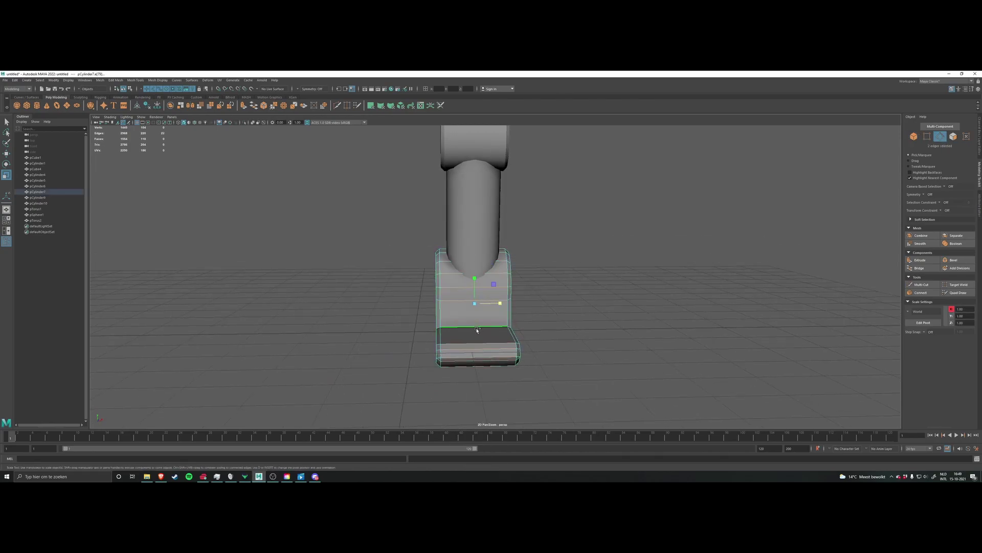
pyautogui.press('w')
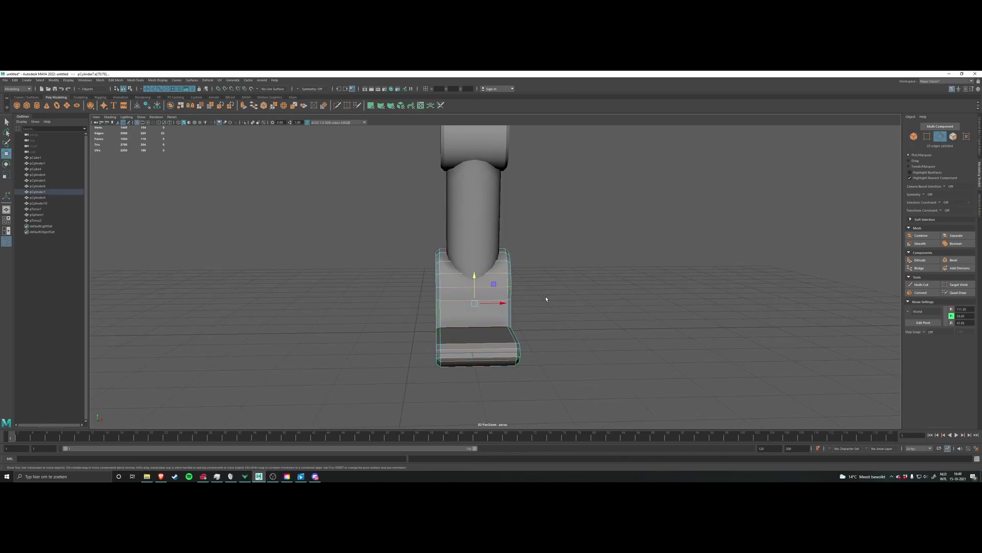
pyautogui.keyDown('shift'); pyautogui.moveTo(546, 298); pyautogui.dragTo(546, 299, button='right'); pyautogui.keyUp('shift')
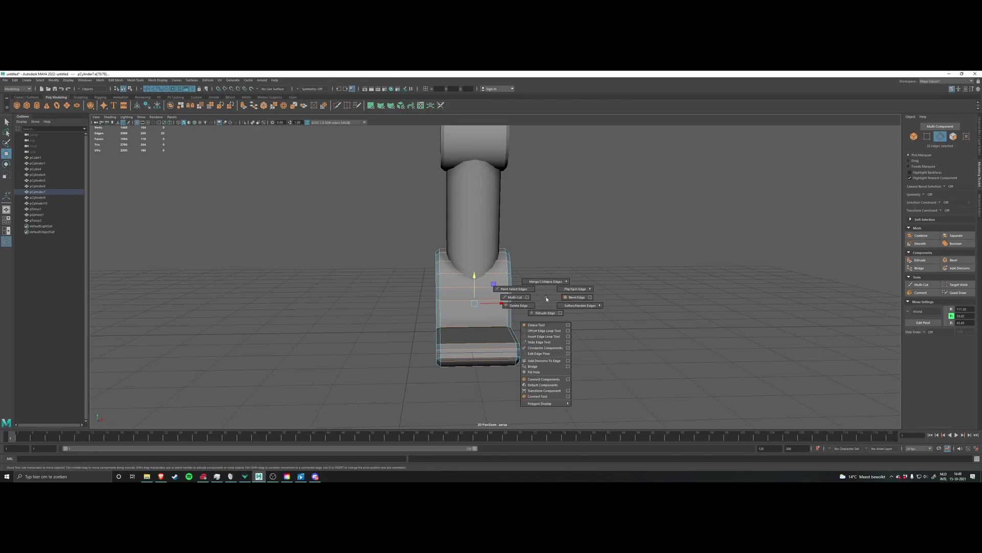
pyautogui.click(523, 300)
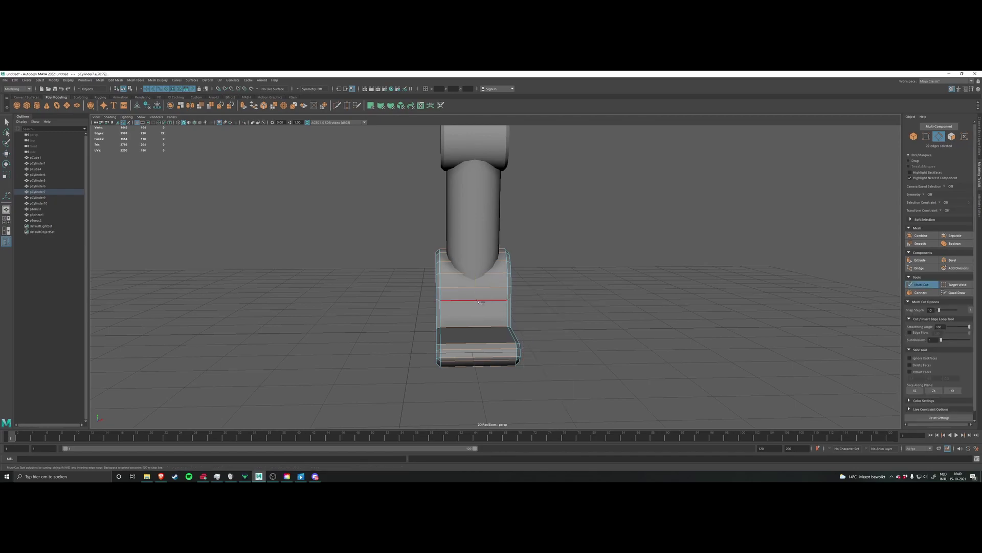
pyautogui.keyDown('ctrl'); pyautogui.keyDown('shift'); pyautogui.click(475, 300); pyautogui.keyUp('shift'); pyautogui.keyUp('ctrl')
pyautogui.scroll(2, 555, 316)
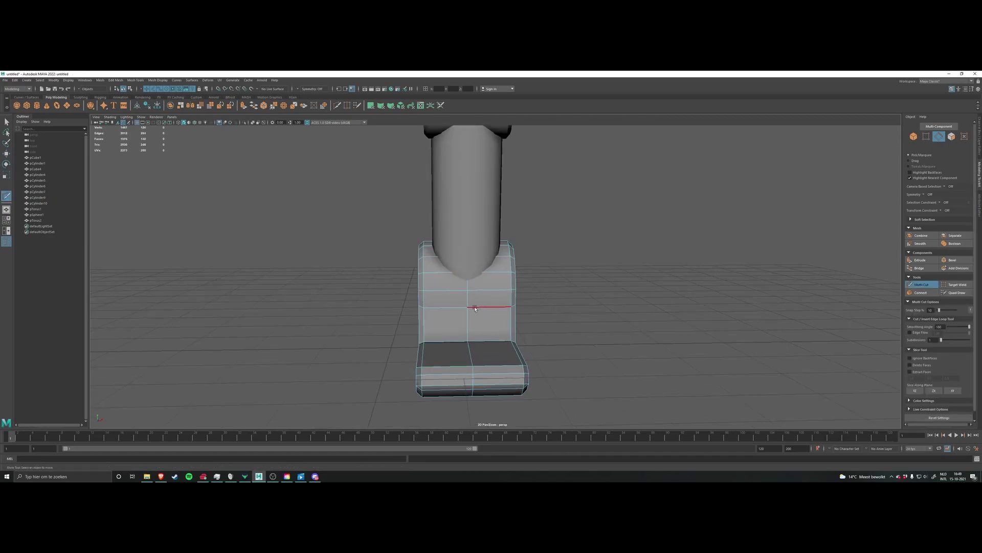
# Step: Bevel the foot's central edge loop and raise the bevel fraction until its two edges sit near the foot's sides
pyautogui.press('w')
pyautogui.doubleClick(468, 316)
pyautogui.keyDown('alt'); pyautogui.moveTo(609, 336); pyautogui.dragTo(548, 329); pyautogui.keyUp('alt')
pyautogui.keyDown('shift'); pyautogui.rightClick(533, 311); pyautogui.keyUp('shift')
pyautogui.click(549, 311)
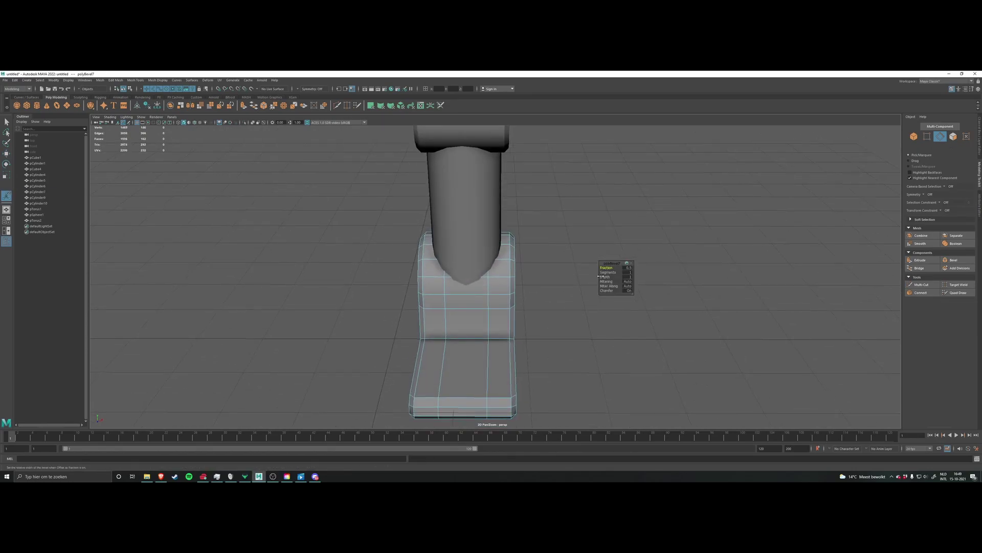
pyautogui.moveTo(604, 267); pyautogui.dragTo(604, 268, button='middle')
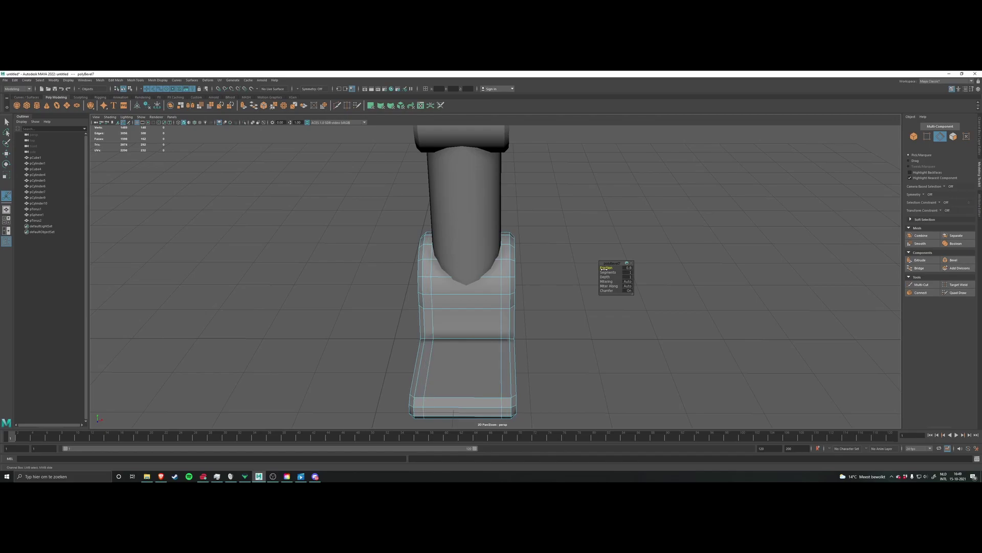
pyautogui.keyDown('alt'); pyautogui.moveTo(513, 319); pyautogui.dragTo(285, 367); pyautogui.keyUp('alt')
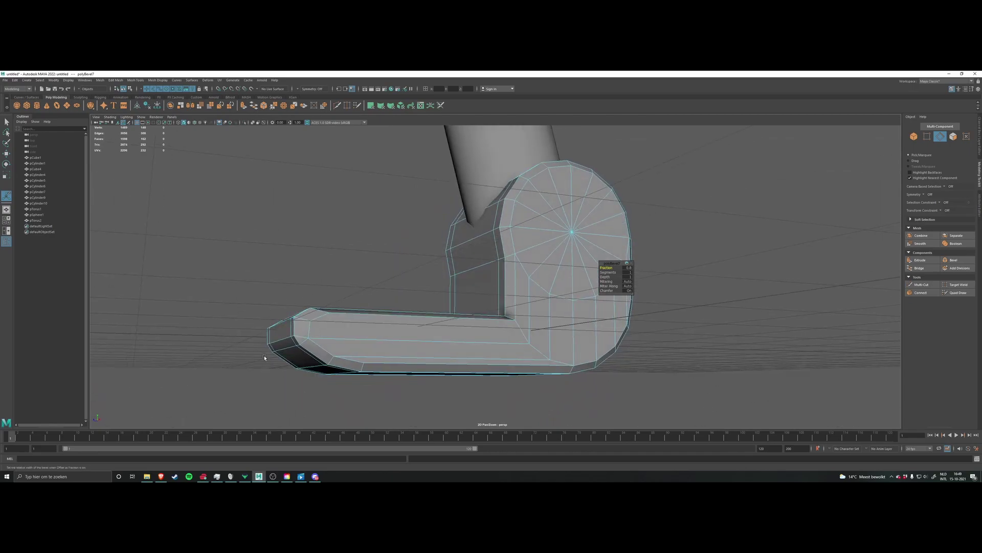
# Step: Select the band of faces over the top of the ankle, from the front face round to the back, between the side plates
pyautogui.keyDown('alt'); pyautogui.moveTo(263, 350); pyautogui.dragTo(507, 309); pyautogui.keyUp('alt')
pyautogui.keyDown('alt'); pyautogui.moveTo(500, 343); pyautogui.dragTo(465, 299); pyautogui.keyUp('alt')
pyautogui.scroll(3, 465, 299)
pyautogui.moveTo(467, 300); pyautogui.dragTo(467, 318, button='right')
pyautogui.click(459, 314)
pyautogui.keyDown('alt'); pyautogui.moveTo(491, 294); pyautogui.dragTo(477, 288); pyautogui.keyUp('alt')
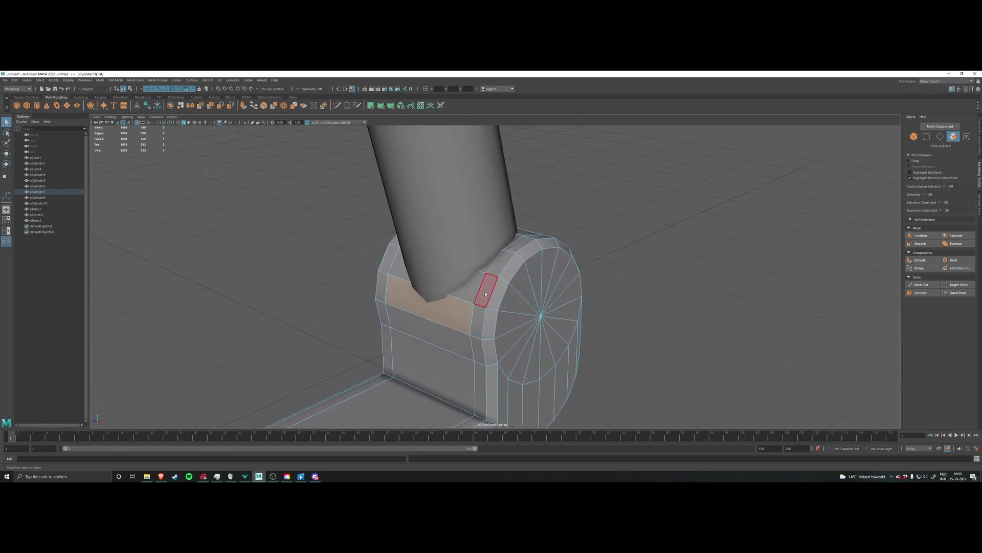
pyautogui.keyDown('shift'); pyautogui.click(476, 286); pyautogui.keyUp('shift')
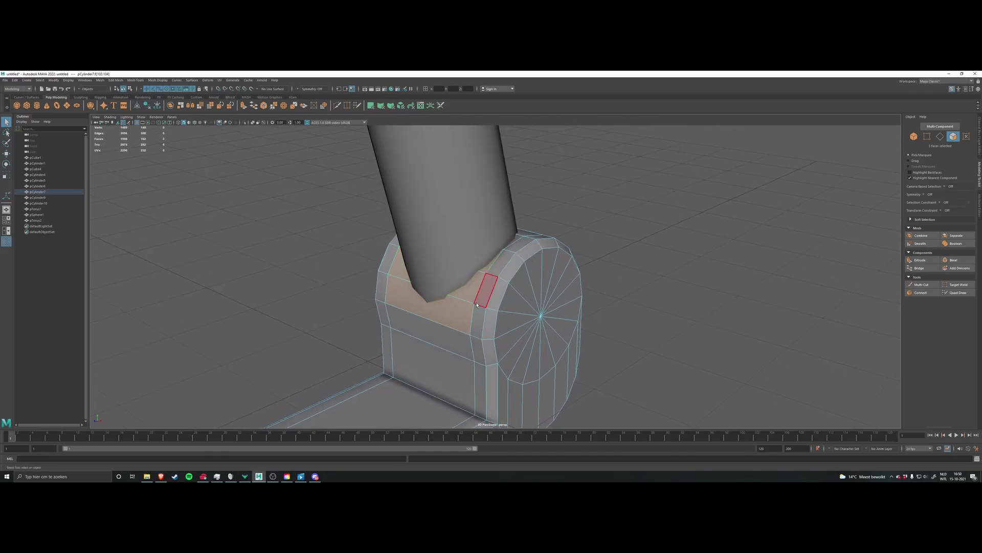
pyautogui.click(473, 306)
pyautogui.keyDown('alt'); pyautogui.moveTo(483, 297); pyautogui.dragTo(345, 274); pyautogui.keyUp('alt')
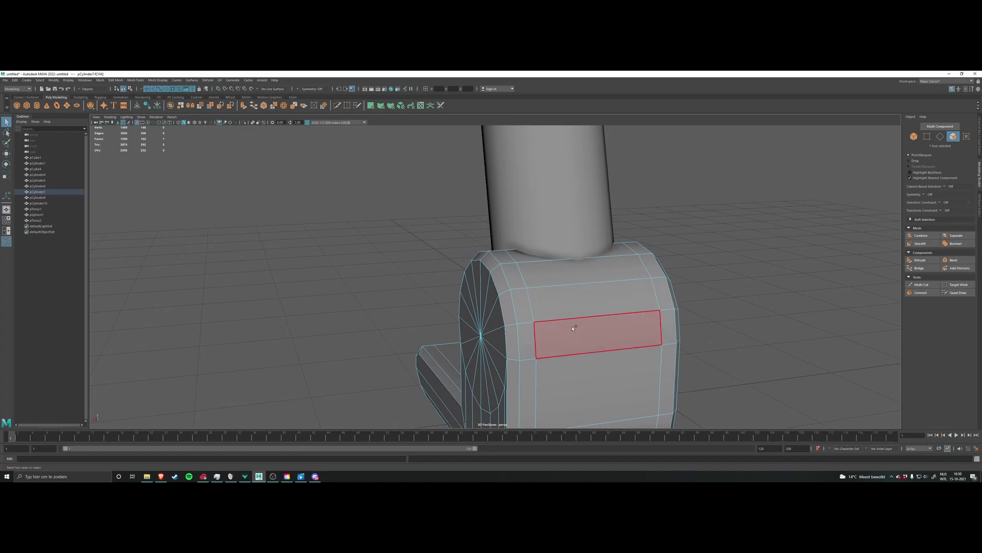
pyautogui.doubleClick(565, 316)
pyautogui.keyDown('alt'); pyautogui.moveTo(565, 316); pyautogui.dragTo(605, 337); pyautogui.keyUp('alt')
pyautogui.press('w')
pyautogui.moveTo(546, 330)
pyautogui.keyDown('alt'); pyautogui.mouseDown()
pyautogui.moveTo(563, 328)
pyautogui.moveTo(532, 322)
pyautogui.moveTo(560, 320)
pyautogui.moveTo(546, 316)
pyautogui.mouseUp(); pyautogui.keyUp('alt')
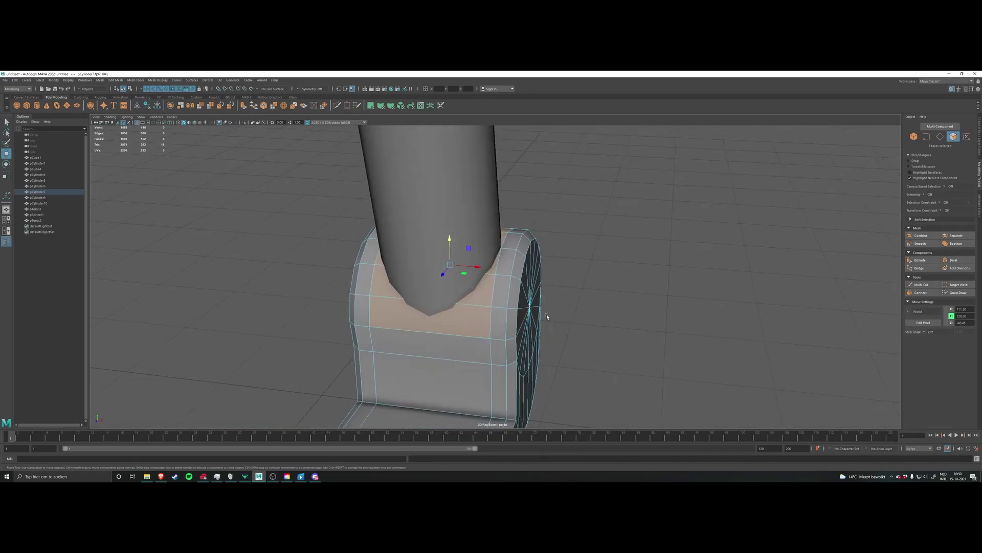
# Step: Extrude the selected ankle faces inward with negative thickness to form a recess for the lower leg, and return to object mode
pyautogui.keyDown('shift'); pyautogui.rightClick(570, 289); pyautogui.keyUp('shift')
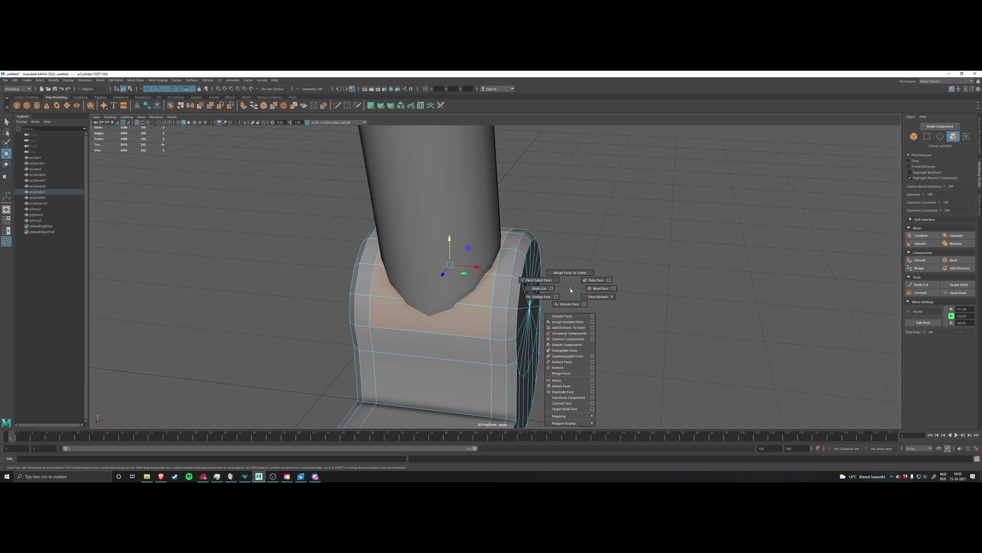
pyautogui.click(567, 304)
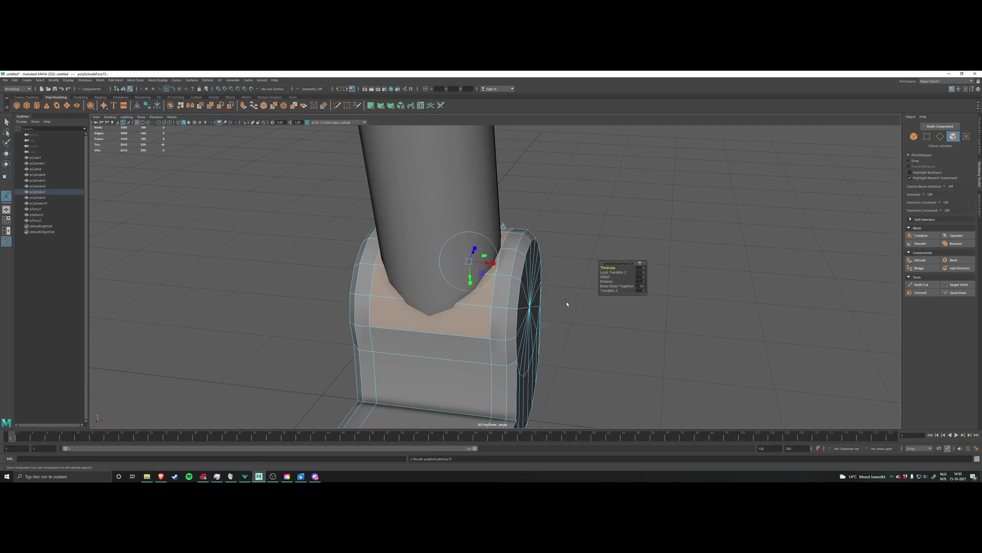
pyautogui.moveTo(607, 268); pyautogui.dragTo(485, 275)
pyautogui.moveTo(607, 268); pyautogui.dragTo(615, 268)
pyautogui.keyDown('alt'); pyautogui.moveTo(542, 284); pyautogui.dragTo(322, 299); pyautogui.keyUp('alt')
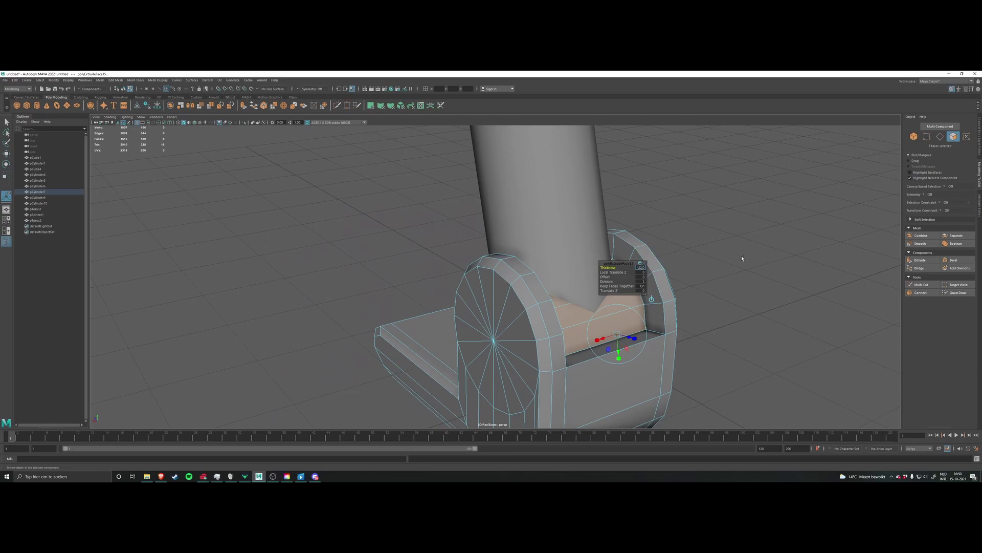
pyautogui.moveTo(741, 255); pyautogui.dragTo(769, 252, button='right')
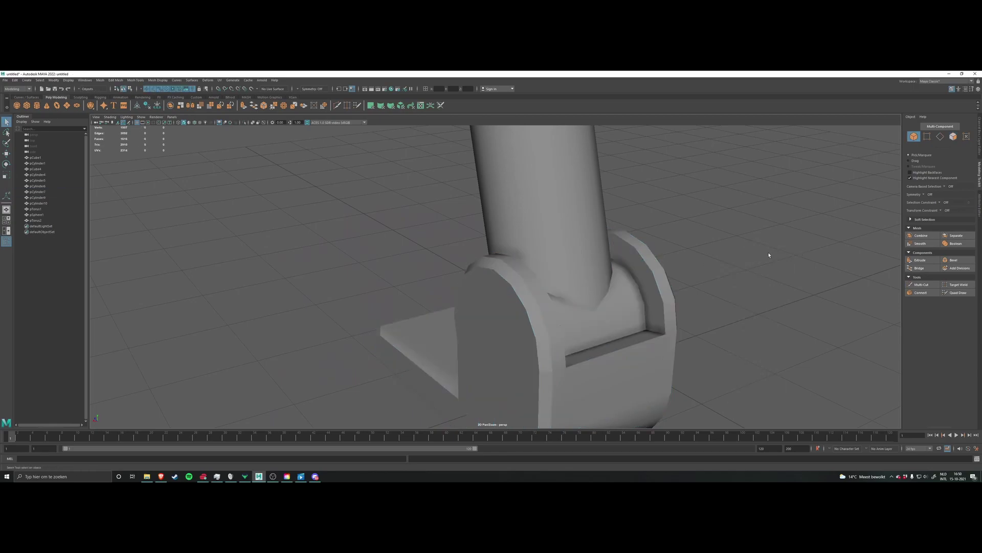
# Step: Select the foot and move it along the Z axis to line its ankle recess up with the lower leg
pyautogui.click(506, 328)
pyautogui.press('w')
pyautogui.keyDown('alt'); pyautogui.moveTo(589, 307); pyautogui.dragTo(635, 321); pyautogui.keyUp('alt')
pyautogui.moveTo(504, 262); pyautogui.dragTo(575, 252)
# Step: Set the Scale tool's axis orientation to Object and make the lower leg cylinder thinner so it fits between the ankle plates
pyautogui.click(487, 252)
pyautogui.keyDown('alt'); pyautogui.moveTo(487, 252); pyautogui.dragTo(716, 260); pyautogui.keyUp('alt')
pyautogui.scroll(4, 540, 251)
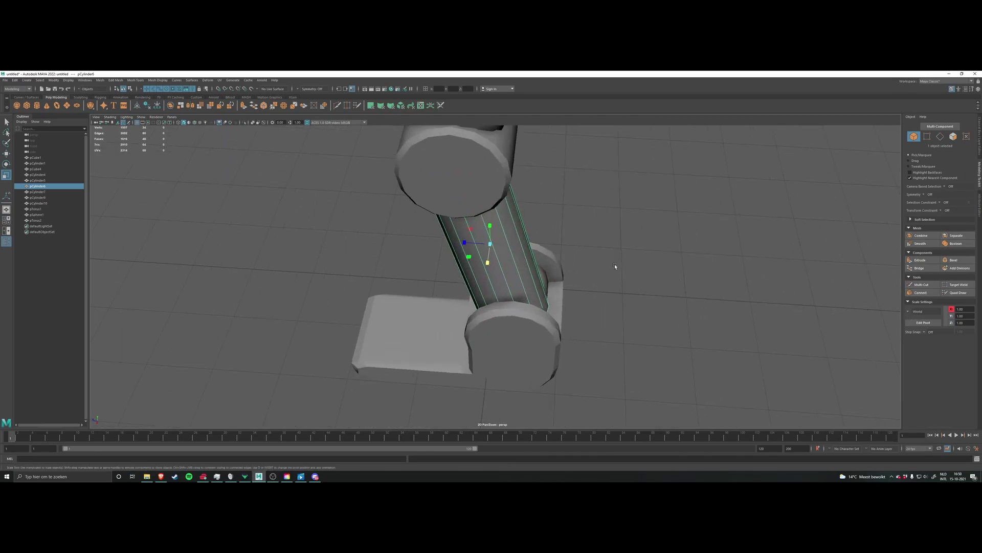
pyautogui.rightClick(599, 246)
pyautogui.rightClick(601, 241)
pyautogui.keyDown('ctrl'); pyautogui.keyDown('shift'); pyautogui.rightClick(603, 241); pyautogui.keyUp('shift'); pyautogui.keyUp('ctrl')
pyautogui.click(576, 231)
pyautogui.moveTo(574, 234)
pyautogui.keyDown('alt'); pyautogui.mouseDown()
pyautogui.moveTo(541, 233)
pyautogui.moveTo(573, 236)
pyautogui.mouseUp(); pyautogui.keyUp('alt')
pyautogui.keyDown('alt'); pyautogui.moveTo(538, 265); pyautogui.dragTo(559, 244); pyautogui.keyUp('alt')
pyautogui.scroll(4, 527, 240)
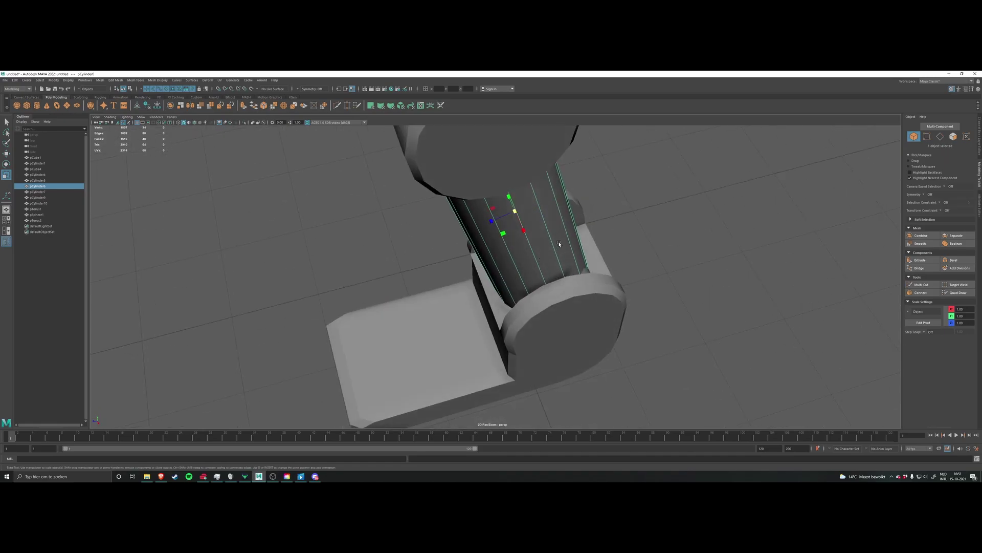
pyautogui.click(649, 202)
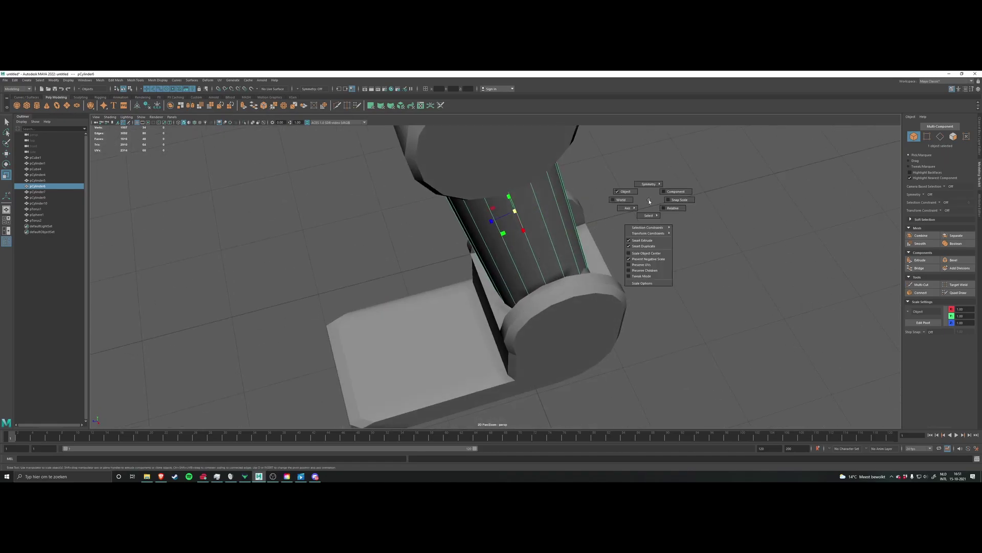
pyautogui.click(624, 193)
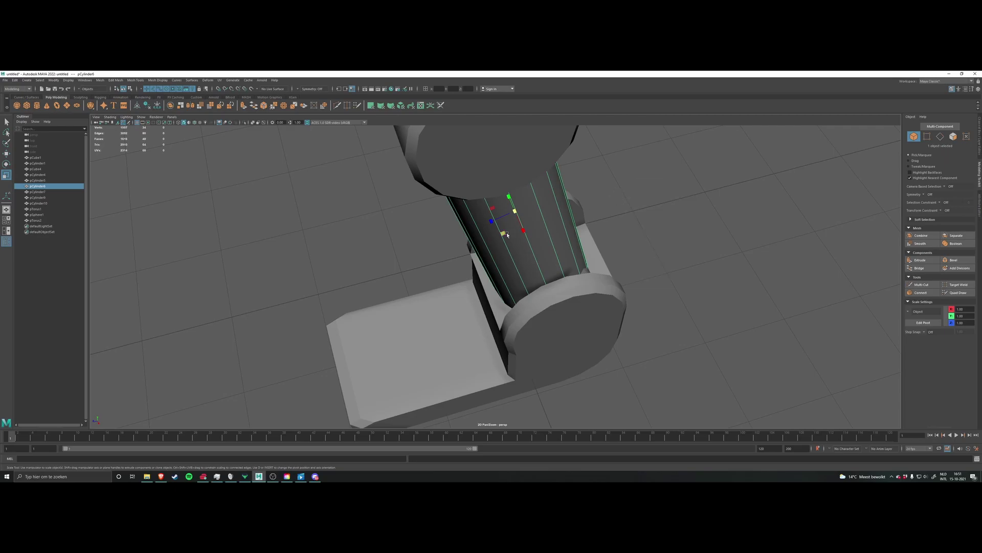
pyautogui.moveTo(504, 234); pyautogui.dragTo(507, 233)
pyautogui.press('w')
# Step: Examine how the lower leg sits in the ankle recess and check the leg's proportions against the whole robot
pyautogui.keyDown('alt'); pyautogui.moveTo(621, 322); pyautogui.dragTo(587, 265); pyautogui.keyUp('alt')
pyautogui.scroll(-4, 586, 265)
pyautogui.scroll(-5, 578, 265)
pyautogui.moveTo(564, 257); pyautogui.dragTo(580, 251, button='right')
pyautogui.click(579, 252)
pyautogui.moveTo(578, 252)
pyautogui.keyDown('alt'); pyautogui.mouseDown()
pyautogui.moveTo(512, 250)
pyautogui.moveTo(553, 257)
pyautogui.moveTo(558, 311)
pyautogui.moveTo(567, 314)
pyautogui.moveTo(523, 290)
pyautogui.moveTo(590, 249)
pyautogui.mouseUp(); pyautogui.keyUp('alt')
pyautogui.scroll(6, 550, 261)
pyautogui.click(529, 306)
pyautogui.scroll(5, 558, 311)
pyautogui.scroll(-5, 590, 249)
pyautogui.moveTo(597, 239); pyautogui.dragTo(623, 229, button='right')
pyautogui.scroll(-4, 592, 234)
pyautogui.click(591, 235)
pyautogui.scroll(-5, 560, 240)
pyautogui.keyDown('alt'); pyautogui.moveTo(554, 241); pyautogui.dragTo(626, 245); pyautogui.keyUp('alt')
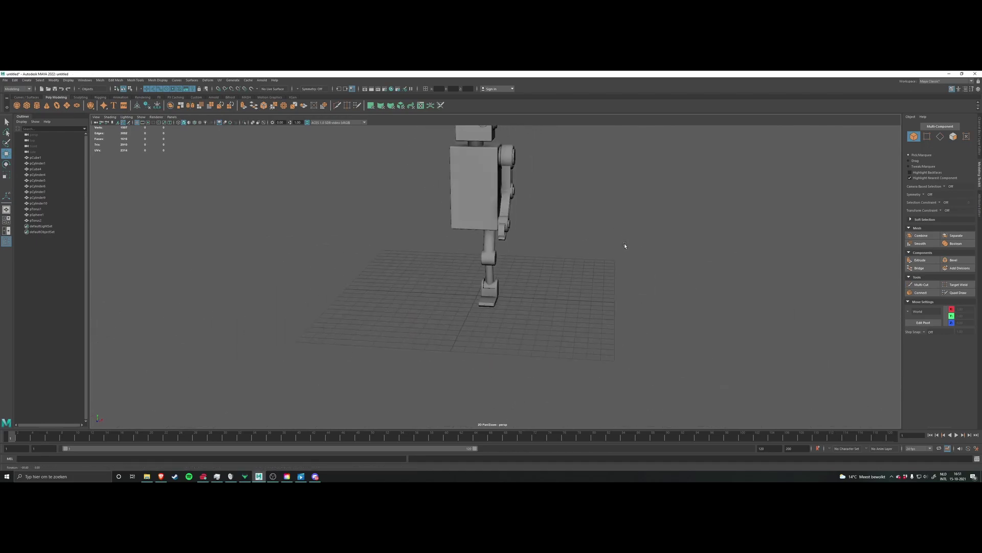
# Step: Select the foot, scale it along its width axis and deselect it
pyautogui.scroll(6, 537, 286)
pyautogui.click(503, 308)
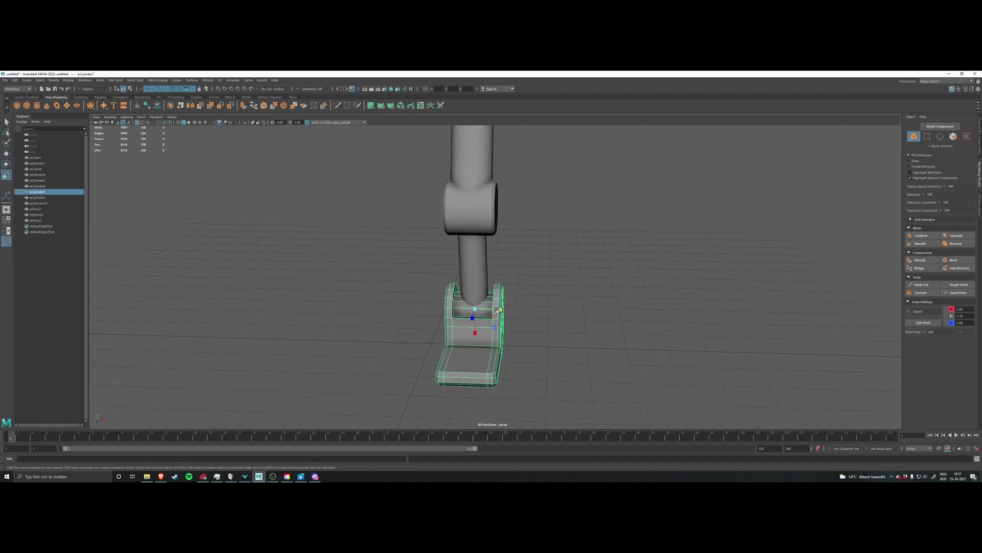
pyautogui.moveTo(496, 317); pyautogui.dragTo(513, 286)
pyautogui.click(428, 270)
# Step: Examine the scaled foot up close and from the side, comparing it with the rest of the leg
pyautogui.scroll(5, 510, 303)
pyautogui.click(510, 303)
pyautogui.scroll(-4, 510, 305)
pyautogui.scroll(5, 510, 310)
pyautogui.press('w')
pyautogui.keyDown('alt'); pyautogui.moveTo(513, 286); pyautogui.dragTo(638, 281); pyautogui.keyUp('alt')
pyautogui.keyDown('alt'); pyautogui.moveTo(563, 239); pyautogui.dragTo(518, 306); pyautogui.keyUp('alt')
pyautogui.click(483, 251)
pyautogui.scroll(-3, 542, 254)
pyautogui.scroll(6, 507, 282)
pyautogui.click(502, 293)
pyautogui.scroll(3, 521, 307)
pyautogui.moveTo(518, 306); pyautogui.dragTo(487, 307, button='right')
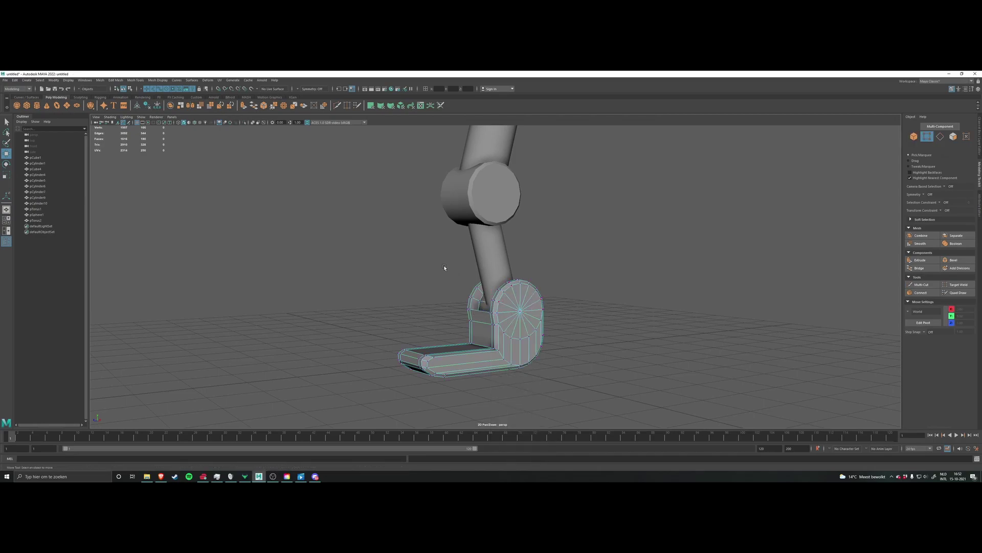
pyautogui.hotkey('ctrl', 'z')
pyautogui.hotkey('ctrl', 'z')
pyautogui.hotkey('ctrl', 'z')
pyautogui.hotkey('ctrl', 'z')
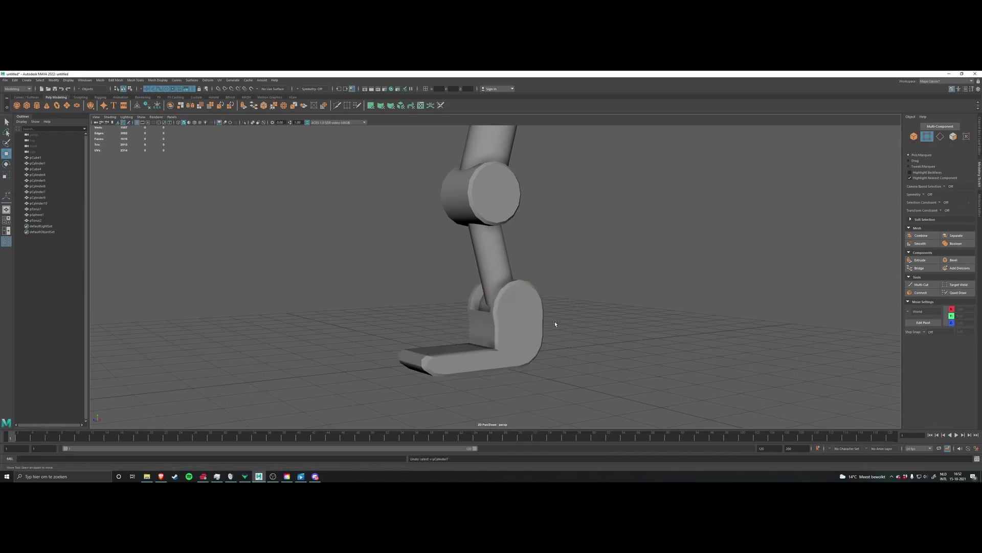
# Step: Select the front vertices of the toe in vertex mode and move them along the foot's length
pyautogui.keyDown('alt'); pyautogui.moveTo(569, 327); pyautogui.dragTo(568, 286, button='middle'); pyautogui.keyUp('alt')
pyautogui.keyDown('alt'); pyautogui.moveTo(569, 286); pyautogui.dragTo(582, 311); pyautogui.keyUp('alt')
pyautogui.moveTo(581, 311); pyautogui.dragTo(542, 312, button='right')
pyautogui.keyDown('alt'); pyautogui.moveTo(550, 305); pyautogui.dragTo(593, 322); pyautogui.keyUp('alt')
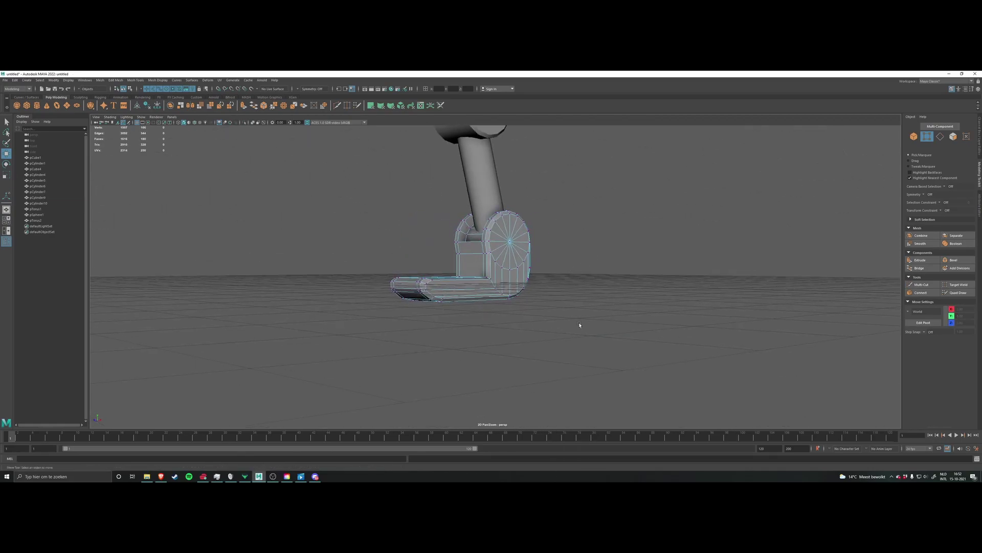
pyautogui.moveTo(395, 278); pyautogui.dragTo(367, 274)
pyautogui.keyDown('alt'); pyautogui.moveTo(368, 274); pyautogui.dragTo(519, 285); pyautogui.keyUp('alt')
pyautogui.scroll(5, 443, 279)
pyautogui.keyDown('alt'); pyautogui.moveTo(384, 269); pyautogui.dragTo(367, 258); pyautogui.keyUp('alt')
pyautogui.moveTo(367, 258); pyautogui.dragTo(414, 267)
pyautogui.keyDown('alt'); pyautogui.moveTo(439, 264); pyautogui.dragTo(418, 274); pyautogui.keyUp('alt')
pyautogui.moveTo(514, 273); pyautogui.dragTo(414, 253)
# Step: Return to object mode, deselect the foot and check its shape from a distance
pyautogui.scroll(-5, 412, 250)
pyautogui.moveTo(377, 228); pyautogui.dragTo(390, 220, button='right')
pyautogui.click(395, 226)
pyautogui.scroll(-6, 407, 231)
pyautogui.keyDown('alt'); pyautogui.moveTo(408, 232); pyautogui.dragTo(437, 227); pyautogui.keyUp('alt')
pyautogui.scroll(5, 491, 262)
# Step: Select the foot, pick the edge loops across the toe's front in edge mode and soften them
pyautogui.click(493, 262)
pyautogui.scroll(6, 495, 263)
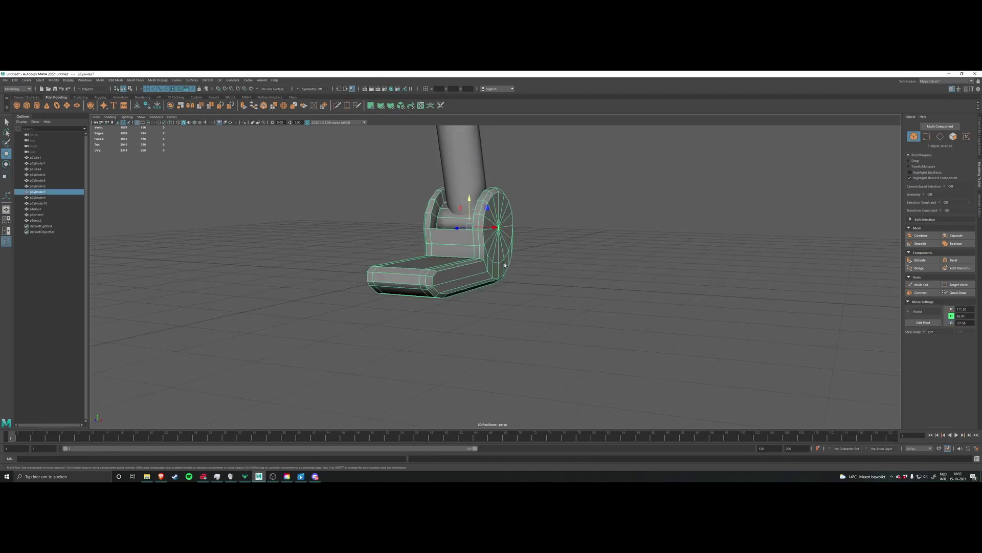
pyautogui.keyDown('alt'); pyautogui.moveTo(524, 262); pyautogui.dragTo(445, 248); pyautogui.keyUp('alt')
pyautogui.keyDown('alt'); pyautogui.moveTo(445, 248); pyautogui.dragTo(483, 245, button='right'); pyautogui.keyUp('alt')
pyautogui.keyDown('alt'); pyautogui.moveTo(484, 246); pyautogui.dragTo(349, 253); pyautogui.keyUp('alt')
pyautogui.rightClick(349, 252)
pyautogui.click(348, 237)
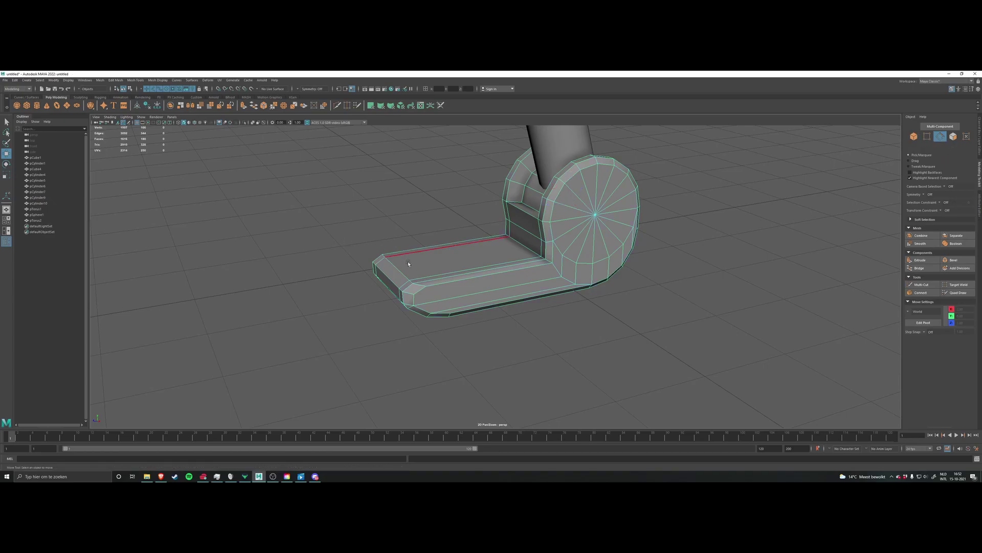
pyautogui.scroll(3, 457, 268)
pyautogui.keyDown('alt'); pyautogui.moveTo(457, 269); pyautogui.dragTo(497, 266, button='middle'); pyautogui.keyUp('alt')
pyautogui.doubleClick(446, 260)
pyautogui.keyDown('shift'); pyautogui.doubleClick(440, 271); pyautogui.keyUp('shift')
pyautogui.keyDown('alt'); pyautogui.moveTo(441, 270); pyautogui.dragTo(450, 263); pyautogui.keyUp('alt')
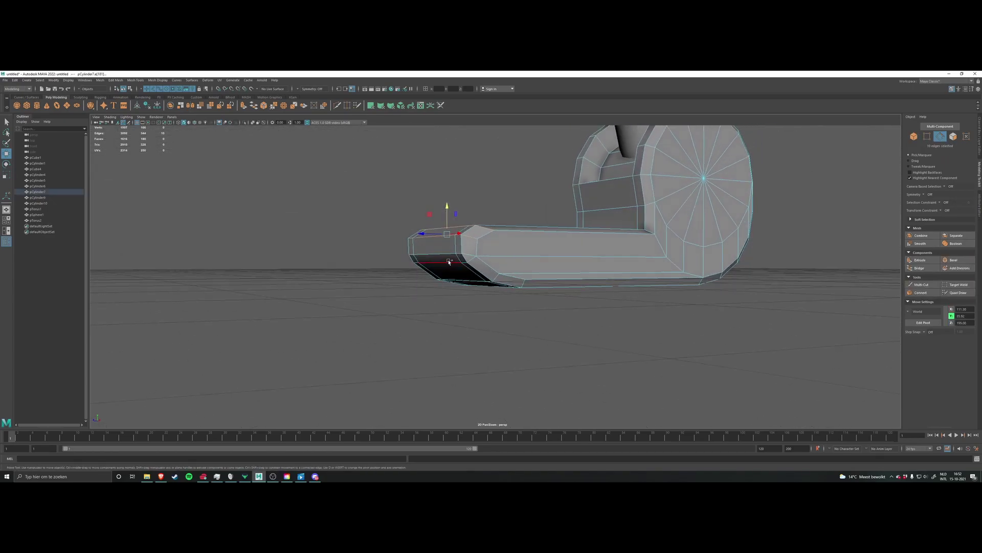
pyautogui.keyDown('shift'); pyautogui.moveTo(363, 281); pyautogui.dragTo(409, 284, button='right'); pyautogui.keyUp('shift')
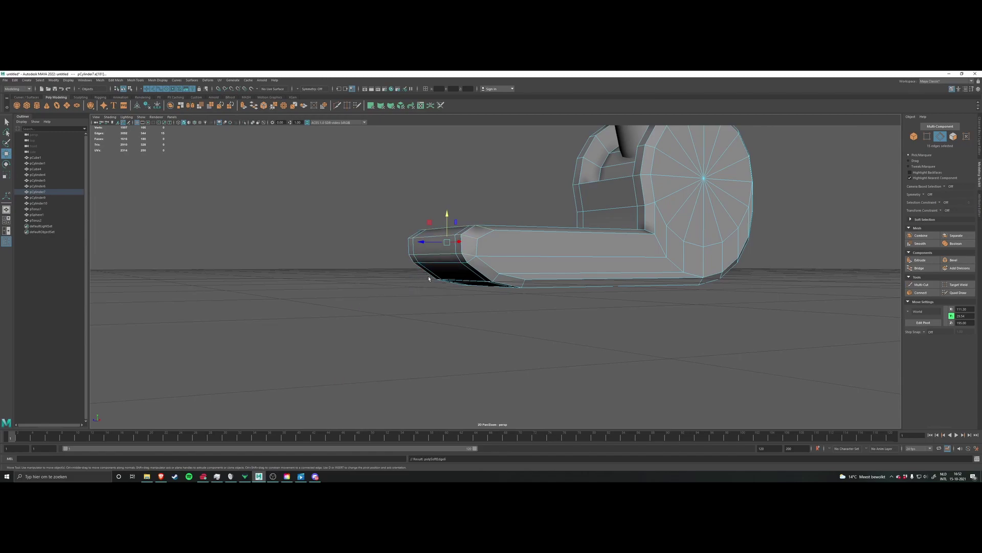
# Step: Return to object mode, deselect the foot and examine the softened toe
pyautogui.keyDown('alt'); pyautogui.moveTo(421, 280); pyautogui.dragTo(369, 273); pyautogui.keyUp('alt')
pyautogui.moveTo(369, 272); pyautogui.dragTo(386, 264, button='right')
pyautogui.click(385, 263)
pyautogui.keyDown('alt'); pyautogui.moveTo(386, 262); pyautogui.dragTo(466, 238); pyautogui.keyUp('alt')
pyautogui.scroll(-5, 460, 258)
pyautogui.scroll(5, 517, 277)
pyautogui.keyDown('alt'); pyautogui.moveTo(517, 277); pyautogui.dragTo(532, 291); pyautogui.keyUp('alt')
pyautogui.scroll(8, 491, 279)
# Step: Select the edge loops running around both side rims of the foot and soften them
pyautogui.click(486, 278)
pyautogui.moveTo(486, 278); pyautogui.dragTo(479, 262, button='right')
pyautogui.click(468, 280)
pyautogui.scroll(-5, 468, 279)
pyautogui.keyDown('alt'); pyautogui.moveTo(467, 280); pyautogui.dragTo(383, 259); pyautogui.keyUp('alt')
pyautogui.keyDown('shift'); pyautogui.rightClick(379, 254); pyautogui.keyUp('shift')
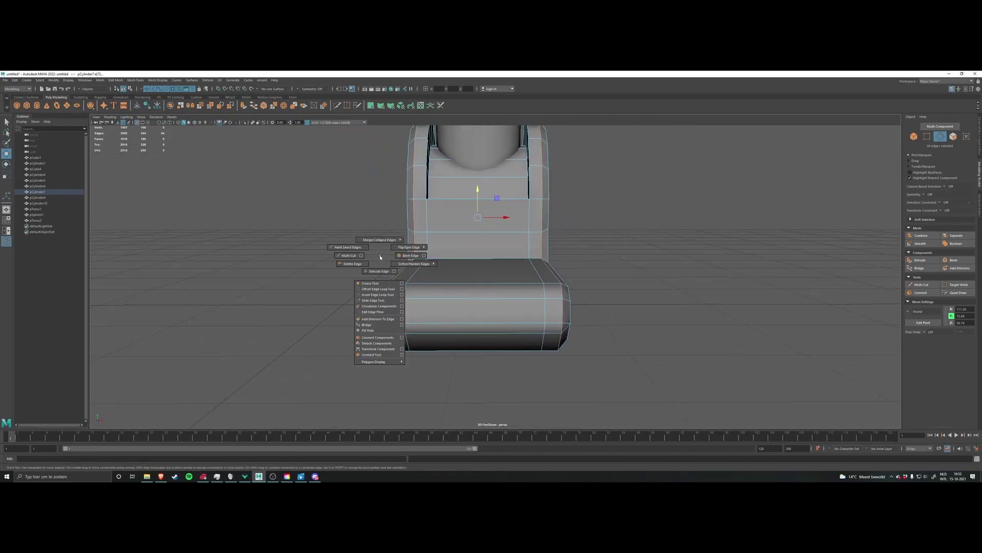
pyautogui.keyDown('shift'); pyautogui.moveTo(380, 254); pyautogui.dragTo(440, 274, button='right'); pyautogui.keyUp('shift')
# Step: Leave edge editing, return to object mode with the foot deselected and check the foot together with the leg
pyautogui.keyDown('alt'); pyautogui.moveTo(435, 275); pyautogui.dragTo(486, 259); pyautogui.keyUp('alt')
pyautogui.moveTo(582, 221); pyautogui.dragTo(592, 215, button='right')
pyautogui.click(585, 223)
pyautogui.keyDown('alt'); pyautogui.moveTo(585, 223); pyautogui.dragTo(434, 354); pyautogui.keyUp('alt')
pyautogui.keyDown('alt'); pyautogui.moveTo(534, 324); pyautogui.dragTo(572, 309); pyautogui.keyUp('alt')
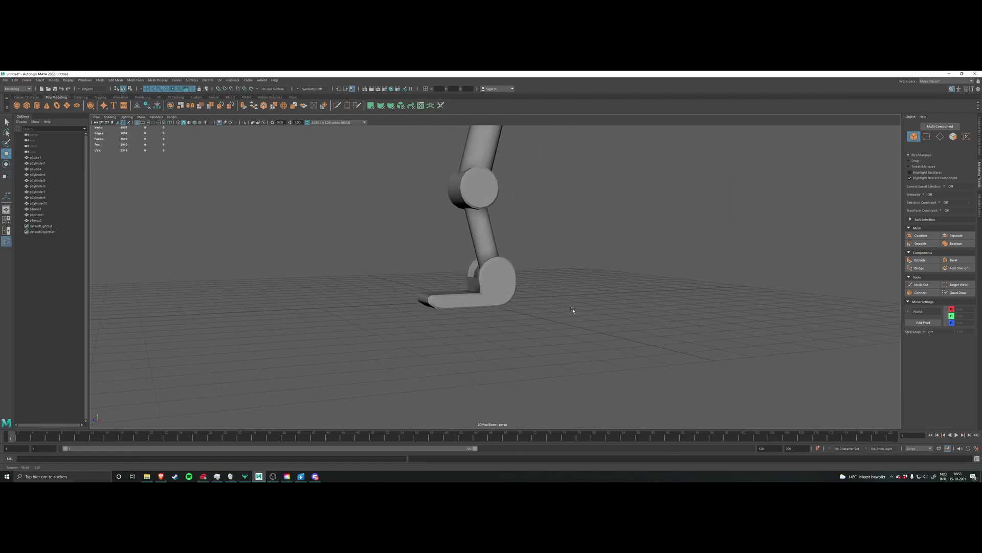
# Step: Select the foot and examine its topology around the ankle disc and toe from both sides
pyautogui.scroll(4, 524, 282)
pyautogui.click(524, 282)
pyautogui.scroll(6, 524, 277)
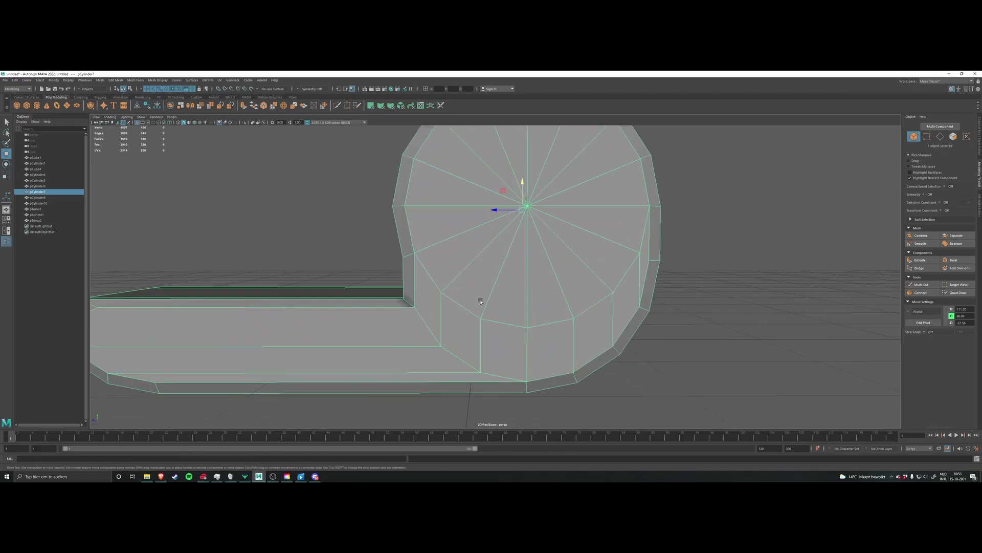
pyautogui.keyDown('alt'); pyautogui.moveTo(521, 268); pyautogui.dragTo(623, 289); pyautogui.keyUp('alt')
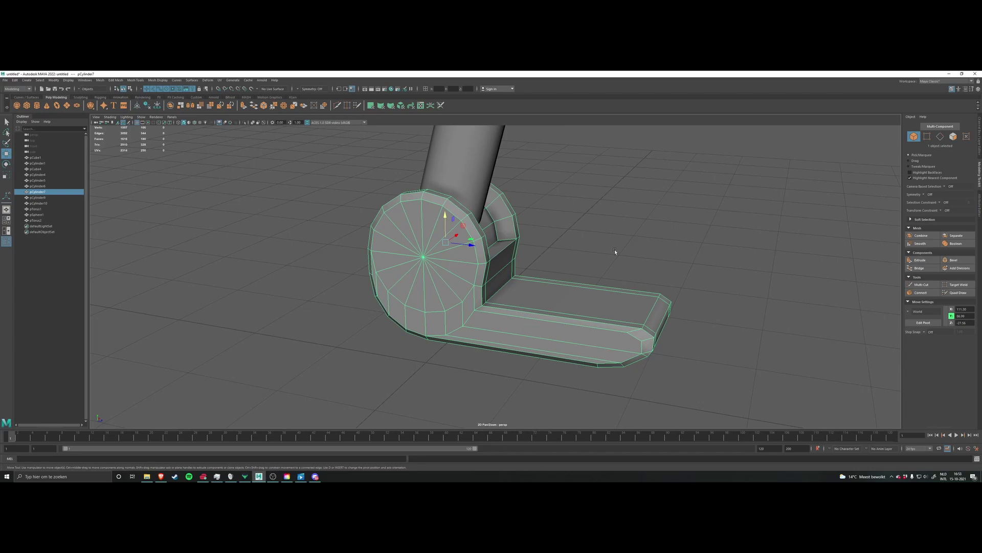
pyautogui.keyDown('alt'); pyautogui.moveTo(621, 214); pyautogui.dragTo(563, 209); pyautogui.keyUp('alt')
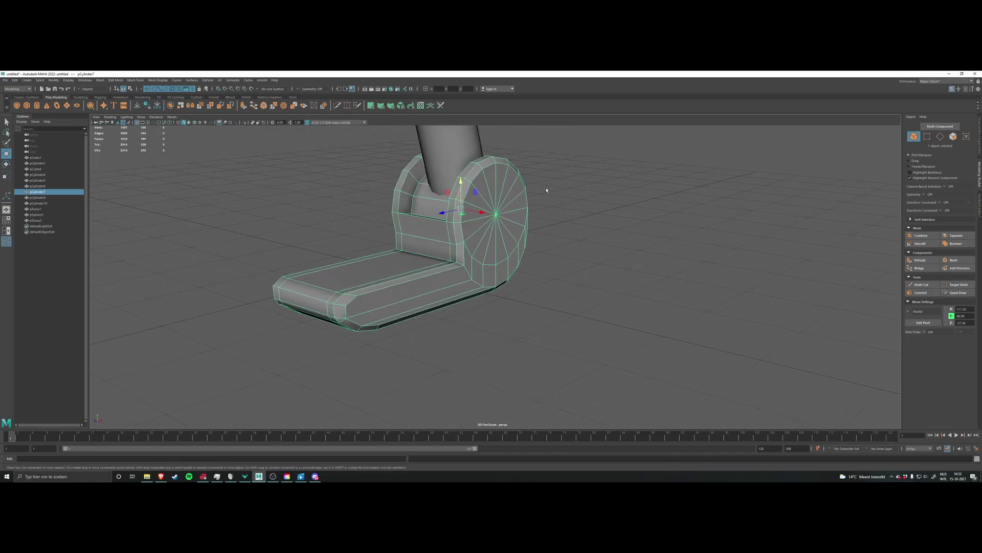
pyautogui.keyDown('alt'); pyautogui.moveTo(560, 189); pyautogui.dragTo(516, 231); pyautogui.keyUp('alt')
pyautogui.scroll(5, 510, 237)
pyautogui.keyDown('alt'); pyautogui.moveTo(510, 237); pyautogui.dragTo(523, 268, button='middle'); pyautogui.keyUp('alt')
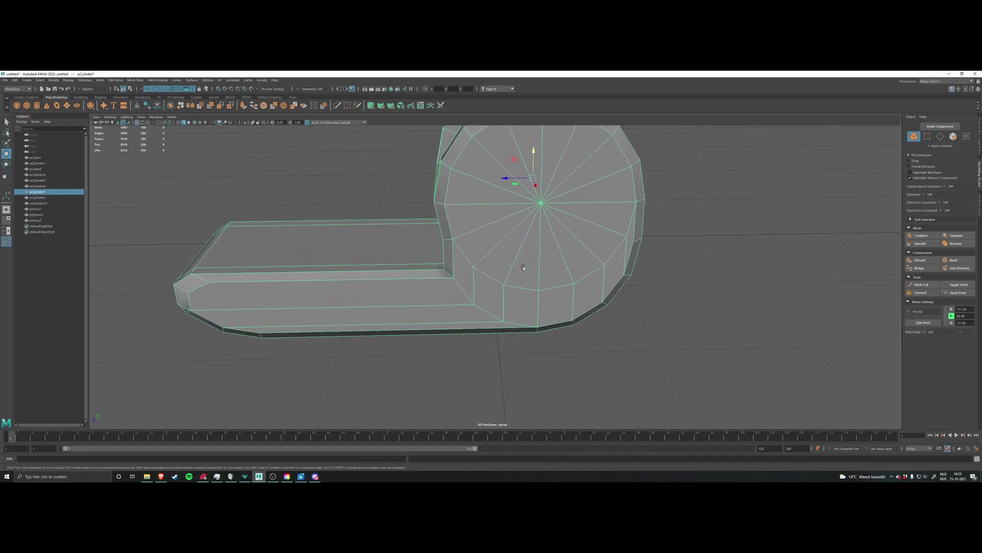
# Step: Examine the foot's topology, deselect it and inspect its shaded form around the heel, ankle disc and toe
pyautogui.scroll(-3, 510, 263)
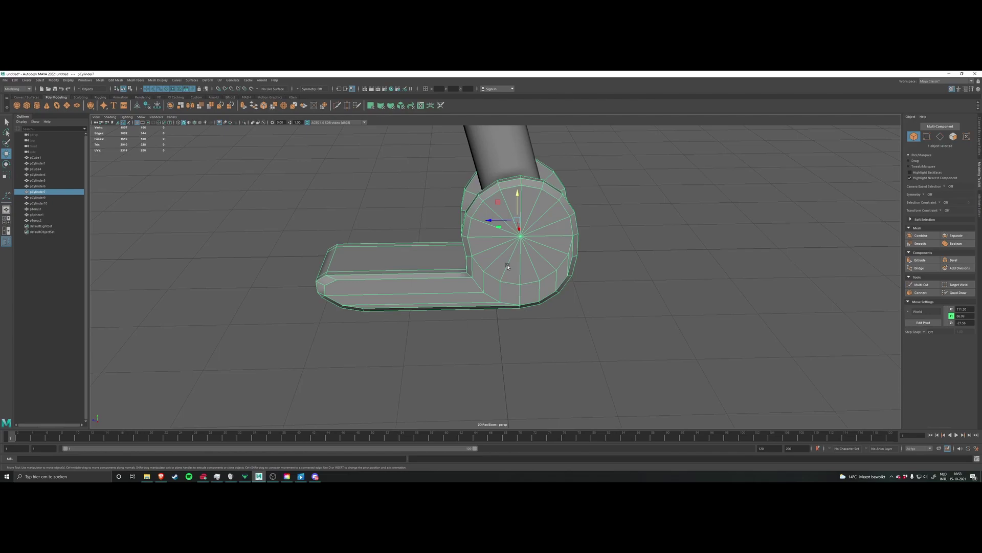
pyautogui.keyDown('alt'); pyautogui.moveTo(430, 217); pyautogui.dragTo(571, 241); pyautogui.keyUp('alt')
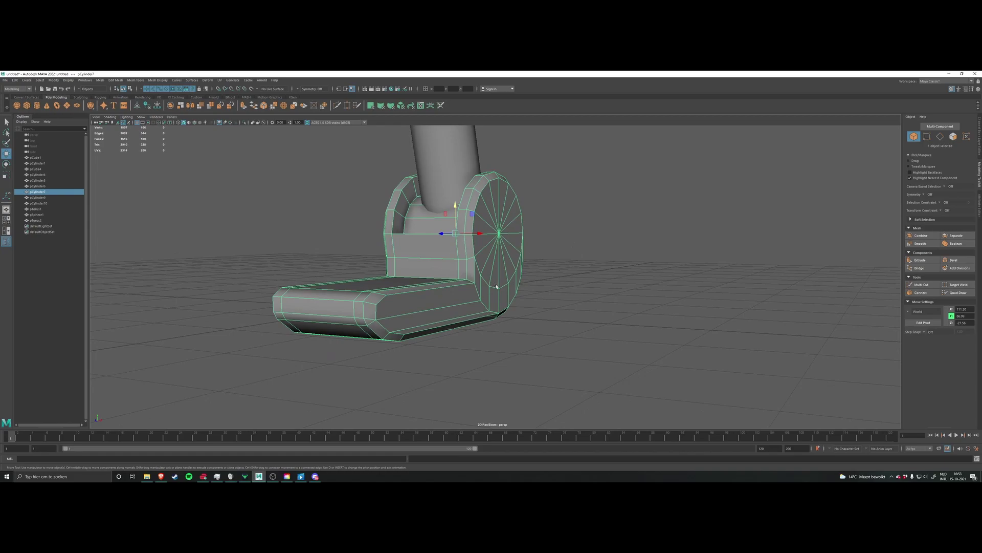
pyautogui.scroll(5, 523, 277)
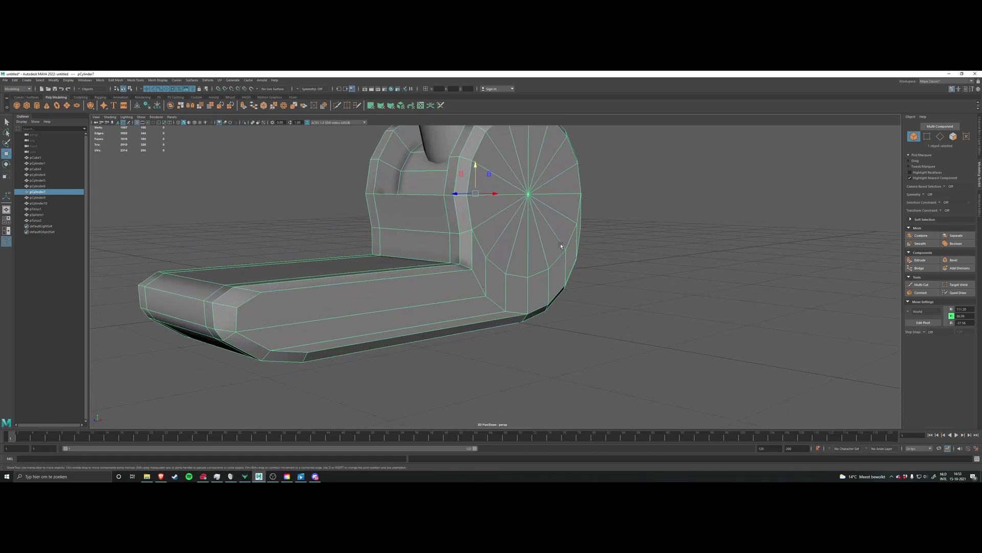
pyautogui.rightClick(639, 256)
pyautogui.click(634, 248)
pyautogui.keyDown('alt'); pyautogui.moveTo(633, 246); pyautogui.dragTo(482, 244); pyautogui.keyUp('alt')
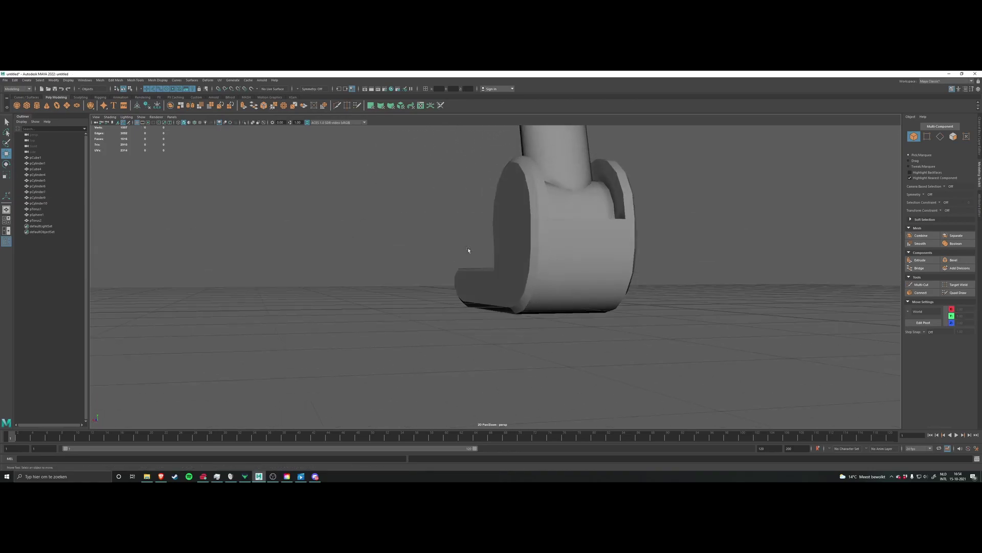
pyautogui.keyDown('alt'); pyautogui.moveTo(500, 290); pyautogui.dragTo(532, 285); pyautogui.keyUp('alt')
pyautogui.click(533, 285)
pyautogui.scroll(6, 526, 258)
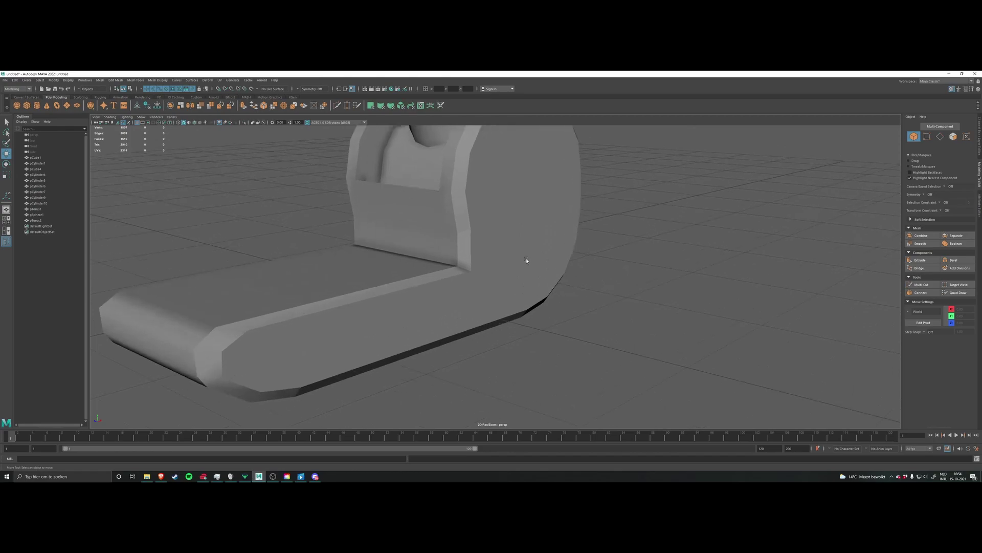
pyautogui.scroll(-5, 519, 255)
# Step: Target Weld the lower inner-ring vertices of the foot's ankle disc onto the matching rim vertices on the near side
pyautogui.rightClick(518, 262)
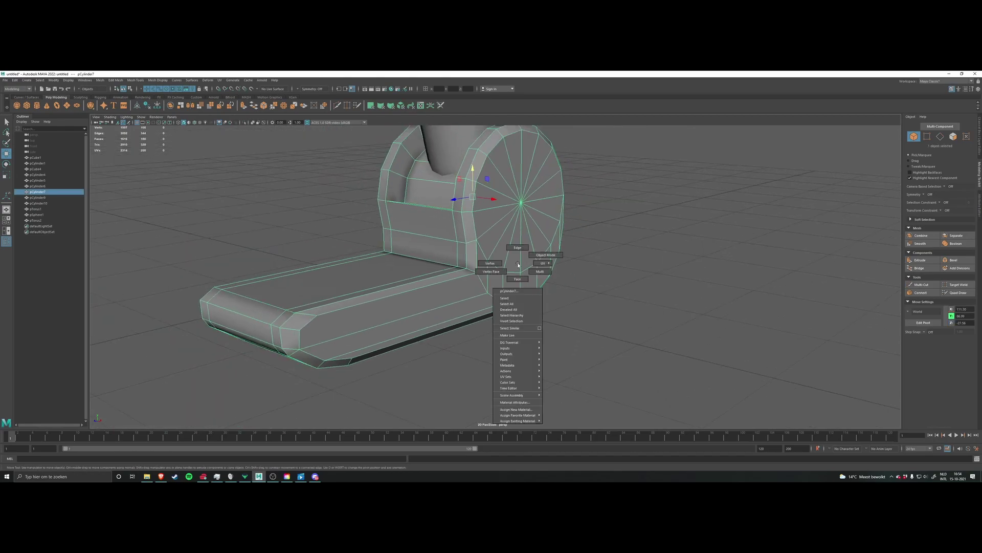
pyautogui.click(497, 264)
pyautogui.scroll(3, 506, 262)
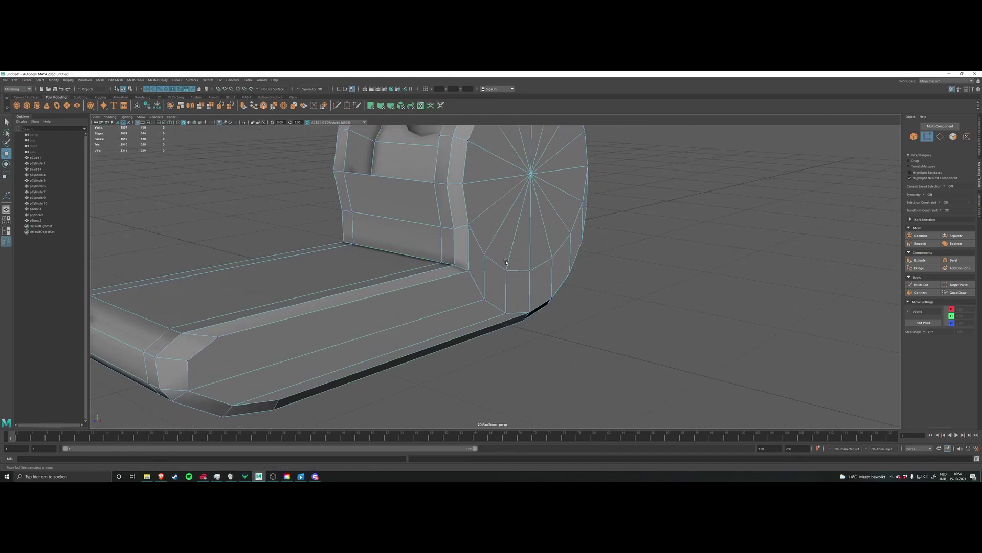
pyautogui.click(483, 252)
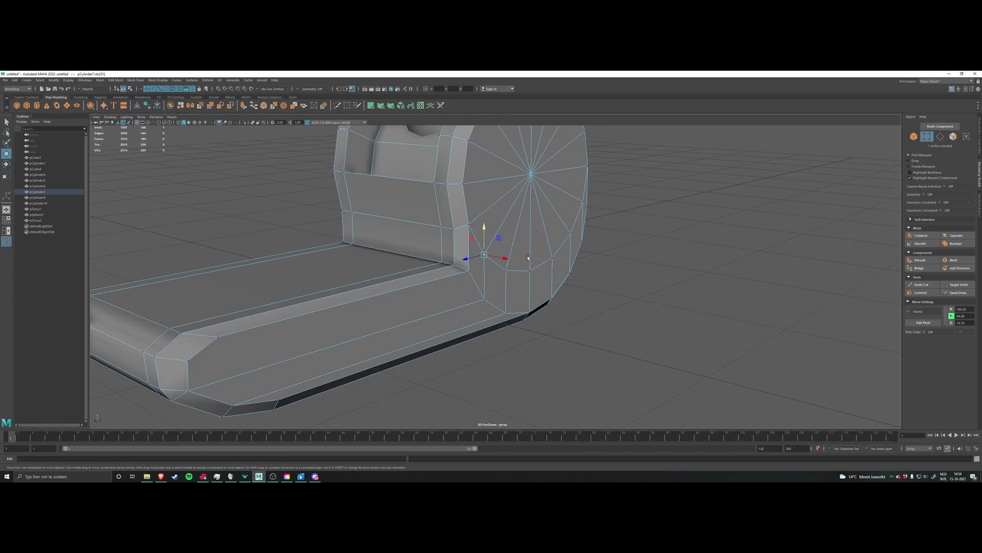
pyautogui.keyDown('shift'); pyautogui.rightClick(498, 279); pyautogui.keyUp('shift')
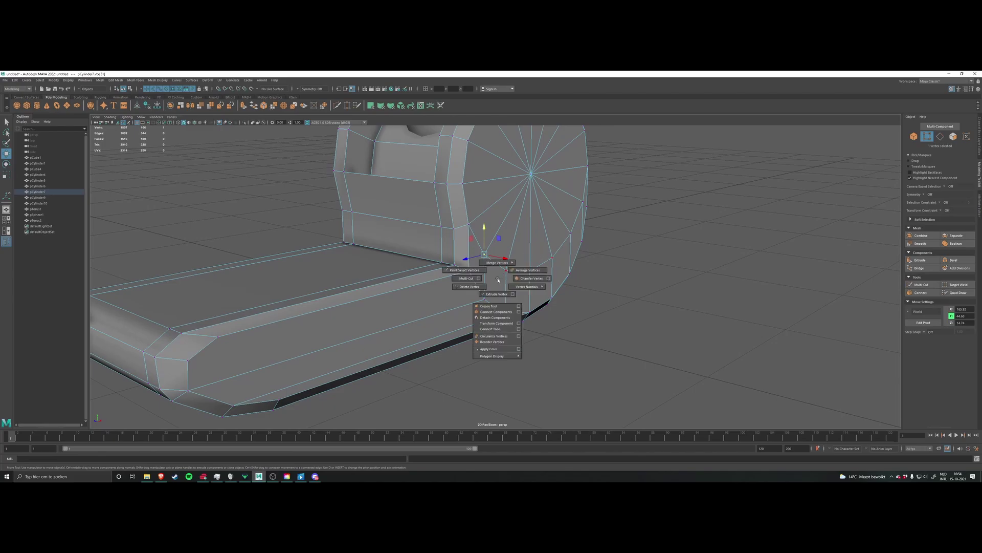
pyautogui.moveTo(504, 264)
pyautogui.moveTo(497, 284)
pyautogui.keyDown('shift'); pyautogui.mouseDown(button='right')
pyautogui.moveTo(499, 269)
pyautogui.moveTo(503, 287)
pyautogui.mouseUp(button='right'); pyautogui.keyUp('shift')
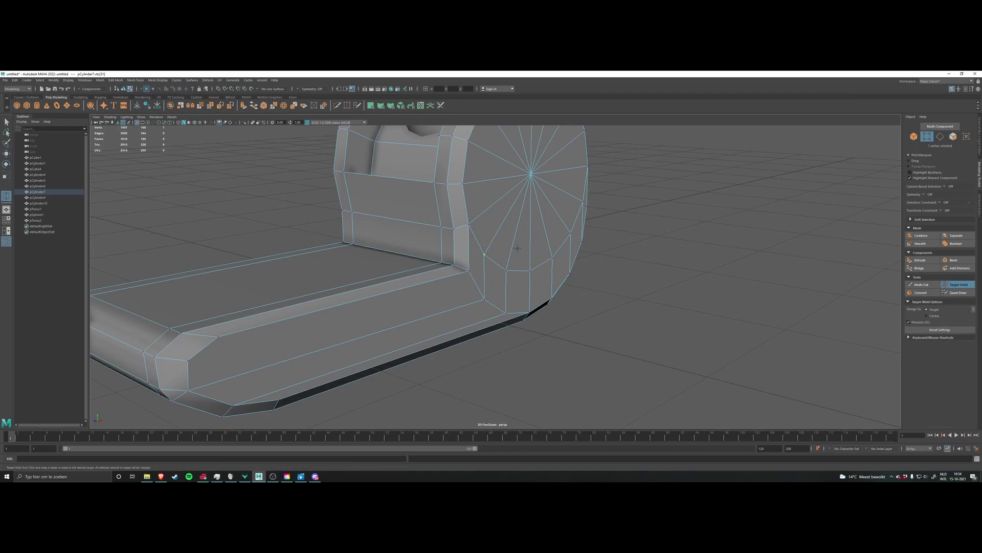
pyautogui.keyDown('alt'); pyautogui.moveTo(519, 250); pyautogui.dragTo(490, 247); pyautogui.keyUp('alt')
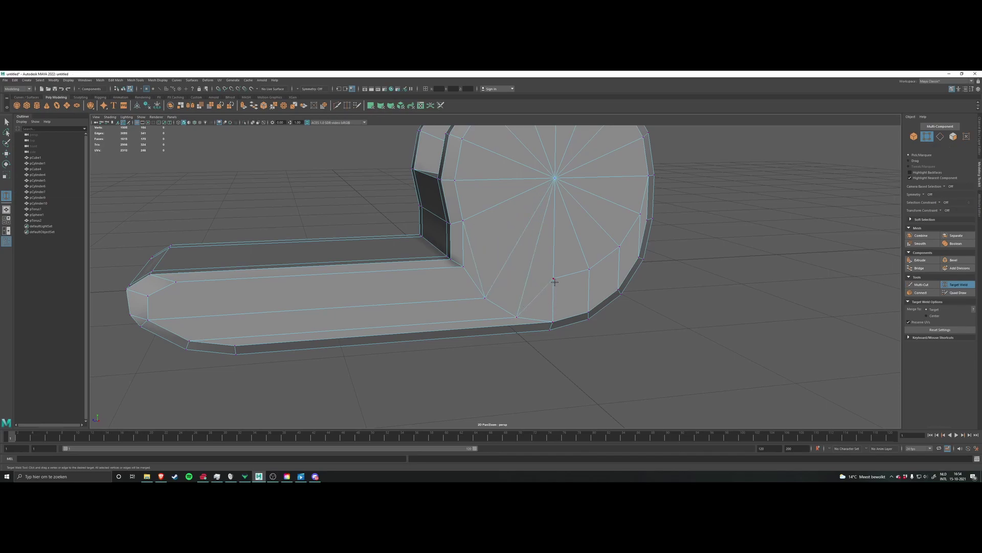
pyautogui.moveTo(593, 309); pyautogui.dragTo(590, 312)
pyautogui.keyDown('alt'); pyautogui.moveTo(589, 312); pyautogui.dragTo(588, 275); pyautogui.keyUp('alt')
pyautogui.hotkey('ctrl', 'z')
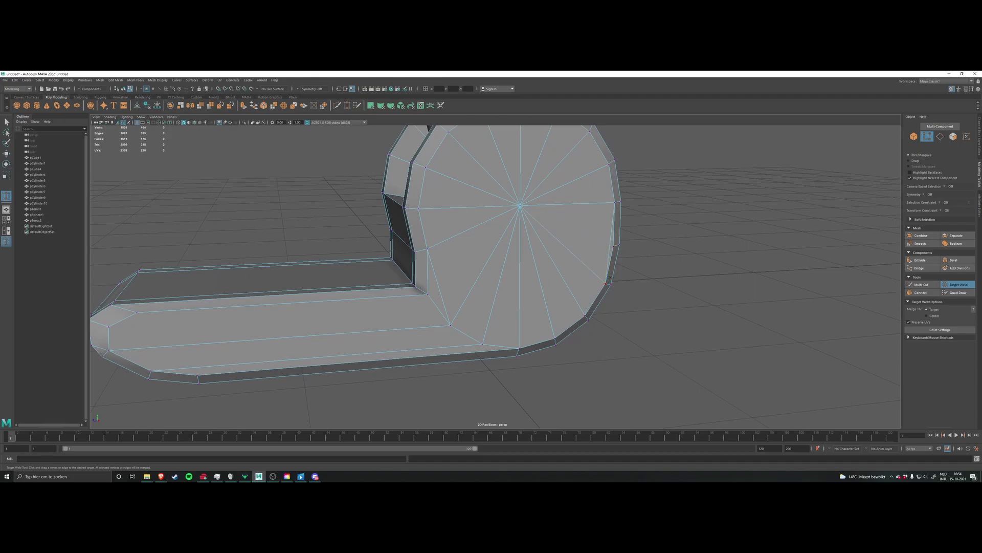
# Step: Weld the inner-ring vertices on the opposite ankle disc to its rim and merge the sole corner vertices into the bottom rim vertex
pyautogui.keyDown('alt'); pyautogui.moveTo(664, 262); pyautogui.dragTo(452, 277); pyautogui.keyUp('alt')
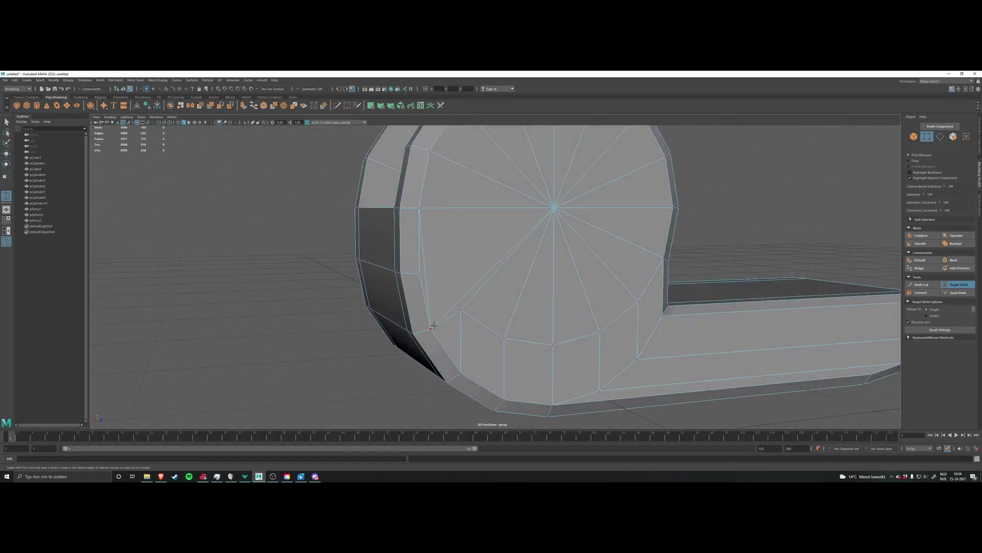
pyautogui.keyDown('alt'); pyautogui.moveTo(487, 314); pyautogui.dragTo(488, 273, button='middle'); pyautogui.keyUp('alt')
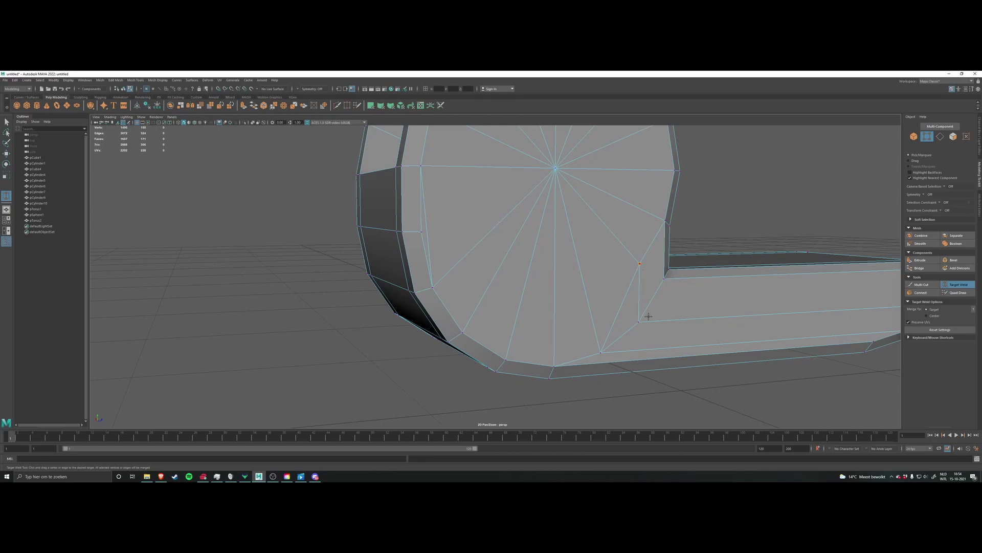
pyautogui.scroll(-2, 660, 322)
pyautogui.keyDown('alt'); pyautogui.moveTo(685, 327); pyautogui.dragTo(607, 307); pyautogui.keyUp('alt')
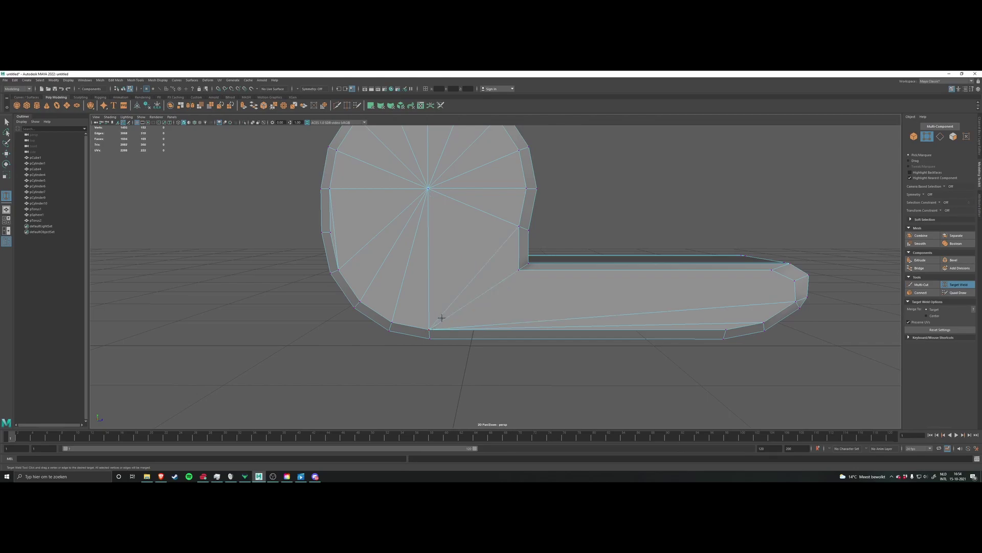
# Step: Merge the first side's sole corner vertices into the bottom rim vertex of the disc and leave Target Weld
pyautogui.keyDown('alt'); pyautogui.moveTo(449, 285); pyautogui.dragTo(528, 289); pyautogui.keyUp('alt')
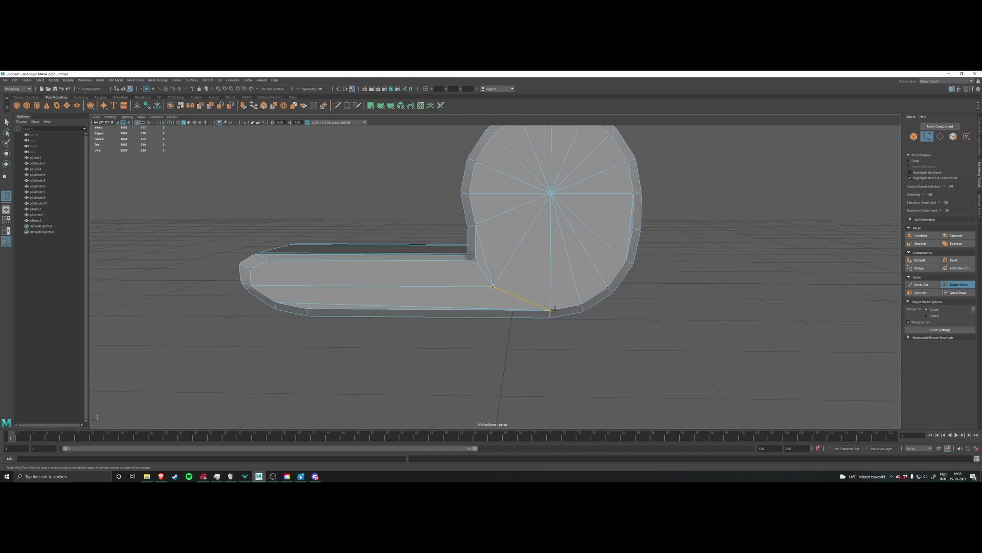
pyautogui.keyDown('alt'); pyautogui.moveTo(489, 296); pyautogui.dragTo(540, 296); pyautogui.keyUp('alt')
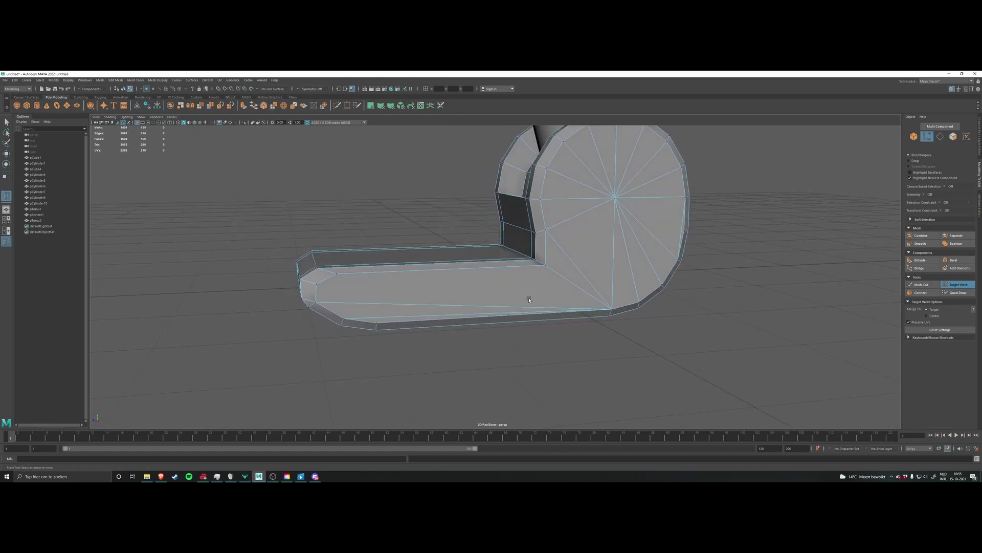
pyautogui.press('w')
# Step: Select the large side face of the foot in face editing and examine its outline from toe to ankle
pyautogui.keyDown('alt'); pyautogui.moveTo(408, 293); pyautogui.dragTo(455, 274); pyautogui.keyUp('alt')
pyautogui.moveTo(455, 275); pyautogui.dragTo(453, 287, button='right')
pyautogui.click(445, 271)
pyautogui.keyDown('alt'); pyautogui.moveTo(446, 272); pyautogui.dragTo(517, 235); pyautogui.keyUp('alt')
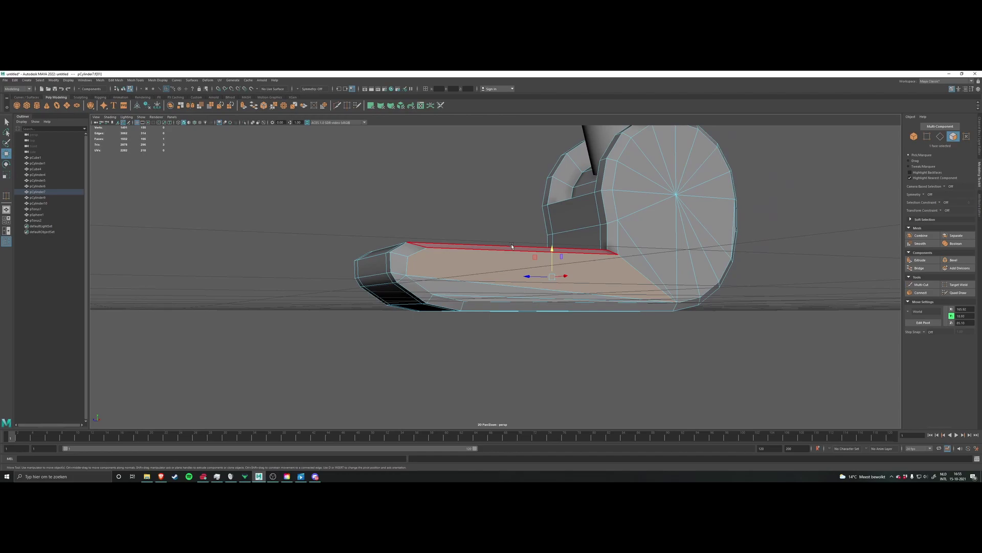
pyautogui.scroll(3, 495, 209)
pyautogui.keyDown('alt'); pyautogui.moveTo(501, 207); pyautogui.dragTo(593, 261); pyautogui.keyUp('alt')
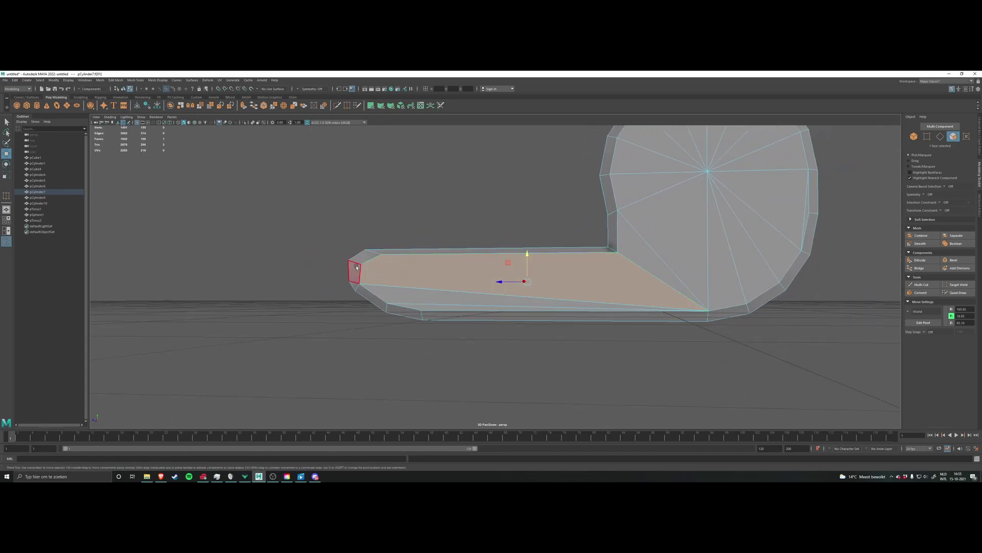
pyautogui.moveTo(614, 278)
pyautogui.keyDown('alt'); pyautogui.mouseDown()
pyautogui.moveTo(619, 290)
pyautogui.moveTo(602, 285)
pyautogui.mouseUp(); pyautogui.keyUp('alt')
# Step: Cut edges across the toe corners of the foot's side faces with Multi-Cut
pyautogui.rightClick(510, 237)
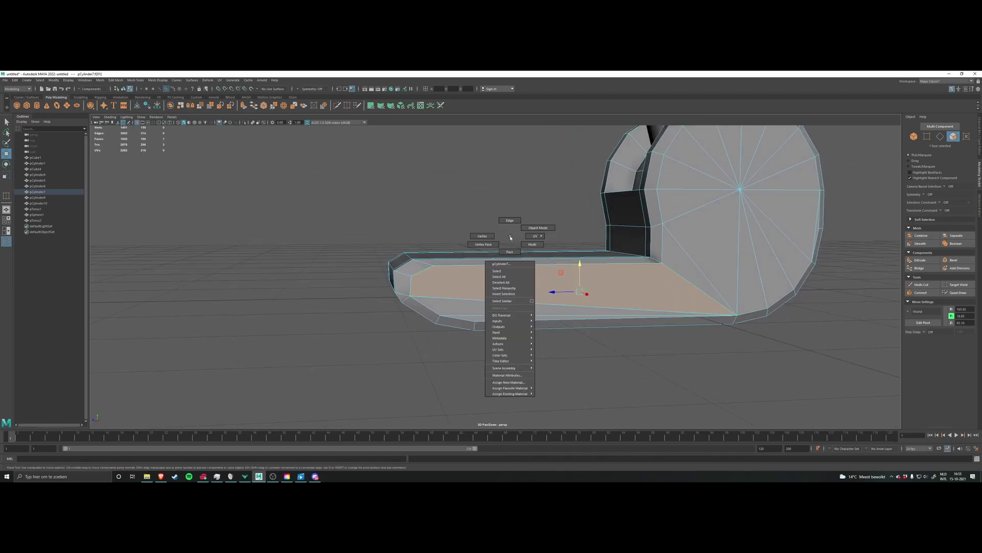
pyautogui.keyDown('shift'); pyautogui.rightClick(510, 237); pyautogui.keyUp('shift')
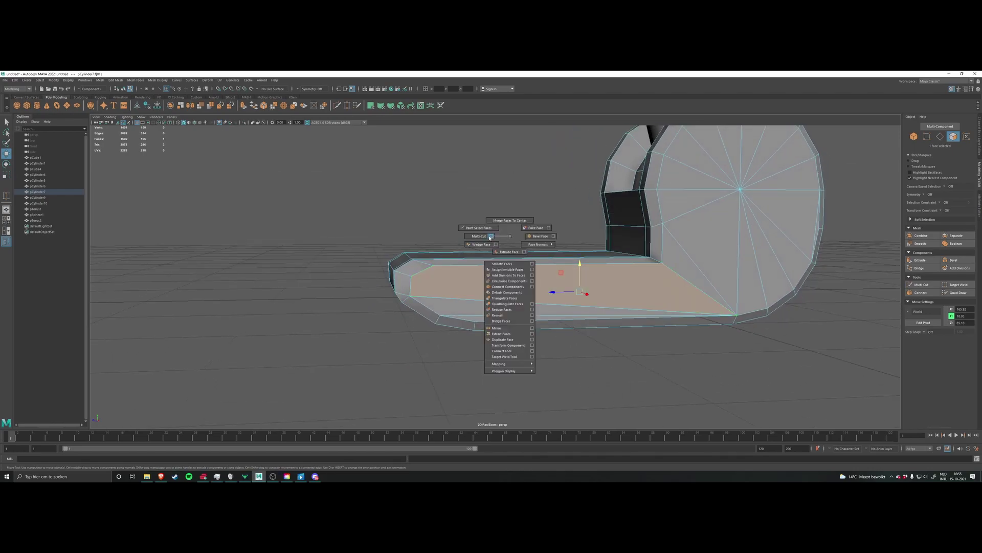
pyautogui.keyDown('shift'); pyautogui.moveTo(489, 237); pyautogui.dragTo(479, 237, button='right'); pyautogui.keyUp('shift')
pyautogui.scroll(2, 420, 270)
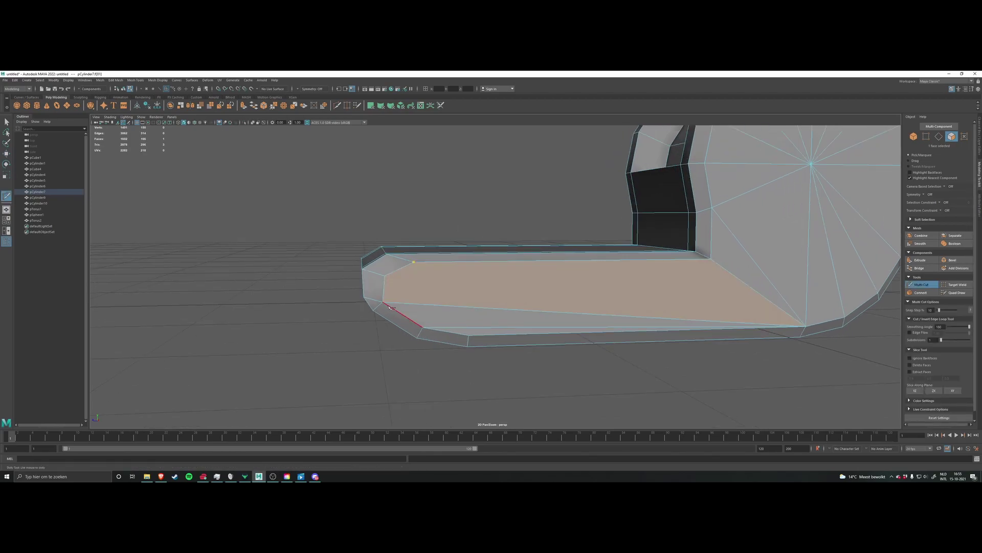
pyautogui.scroll(-3, 387, 303)
pyautogui.keyDown('alt'); pyautogui.moveTo(415, 306); pyautogui.dragTo(515, 306); pyautogui.keyUp('alt')
pyautogui.rightClick(374, 317)
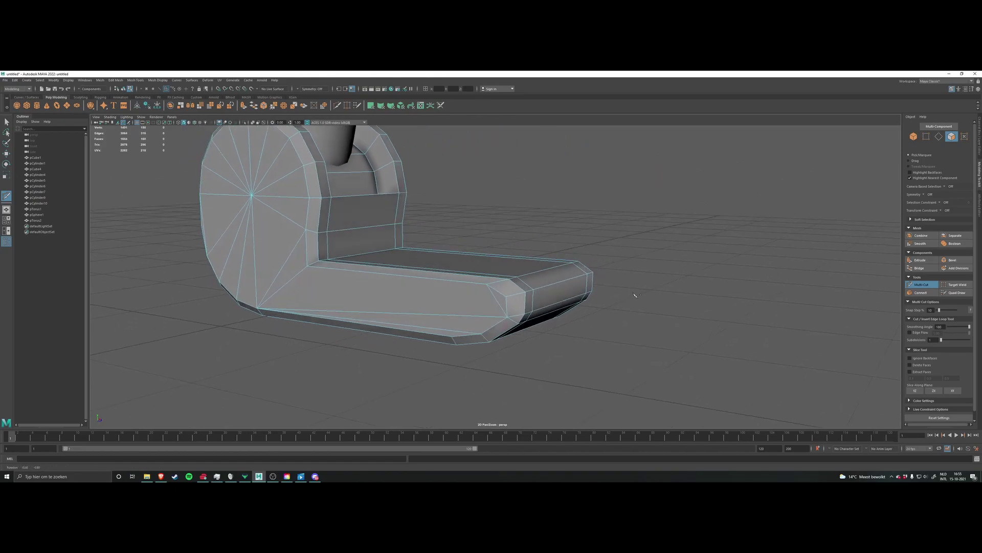
# Step: Leave Multi-Cut, return to object mode with the foot deselected and inspect the foot from several angles
pyautogui.press('w')
pyautogui.keyDown('alt'); pyautogui.moveTo(478, 292); pyautogui.dragTo(515, 302); pyautogui.keyUp('alt')
pyautogui.keyDown('alt'); pyautogui.moveTo(584, 297); pyautogui.dragTo(424, 314); pyautogui.keyUp('alt')
pyautogui.moveTo(423, 314); pyautogui.dragTo(441, 306, button='right')
pyautogui.click(441, 306)
pyautogui.scroll(-3, 492, 314)
pyautogui.keyDown('alt'); pyautogui.moveTo(531, 323); pyautogui.dragTo(508, 239); pyautogui.keyUp('alt')
pyautogui.click(509, 240)
pyautogui.scroll(6, 508, 239)
pyautogui.keyDown('alt'); pyautogui.moveTo(546, 309); pyautogui.dragTo(517, 249, button='middle'); pyautogui.keyUp('alt')
pyautogui.scroll(-2, 519, 256)
pyautogui.click(533, 319)
# Step: Switch the knee joint cylinder to face editing and select the faces of its end caps
pyautogui.keyDown('alt'); pyautogui.moveTo(486, 191); pyautogui.dragTo(491, 264, button='middle'); pyautogui.keyUp('alt')
pyautogui.click(490, 262)
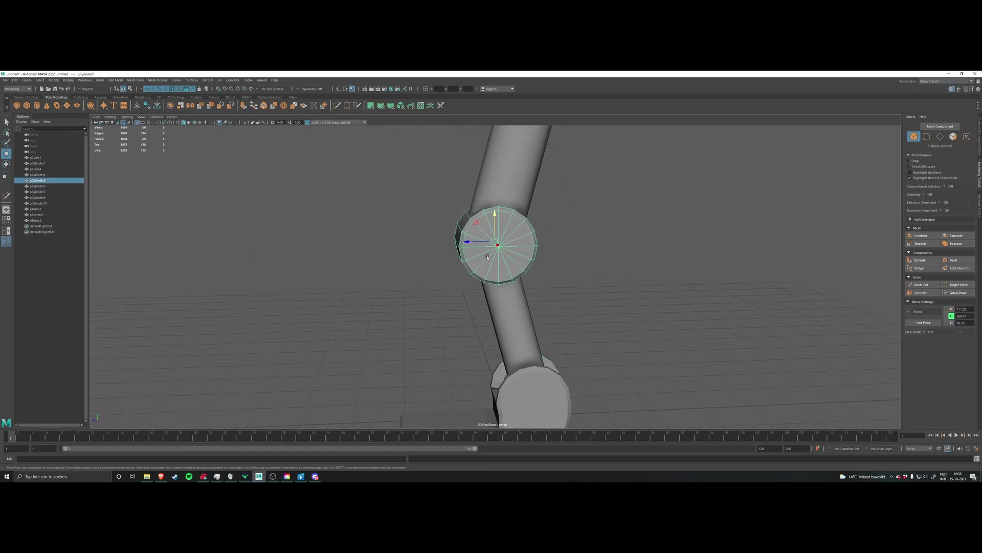
pyautogui.keyDown('alt'); pyautogui.moveTo(476, 259); pyautogui.dragTo(503, 253); pyautogui.keyUp('alt')
pyautogui.moveTo(503, 252); pyautogui.dragTo(502, 270, button='right')
pyautogui.scroll(2, 497, 248)
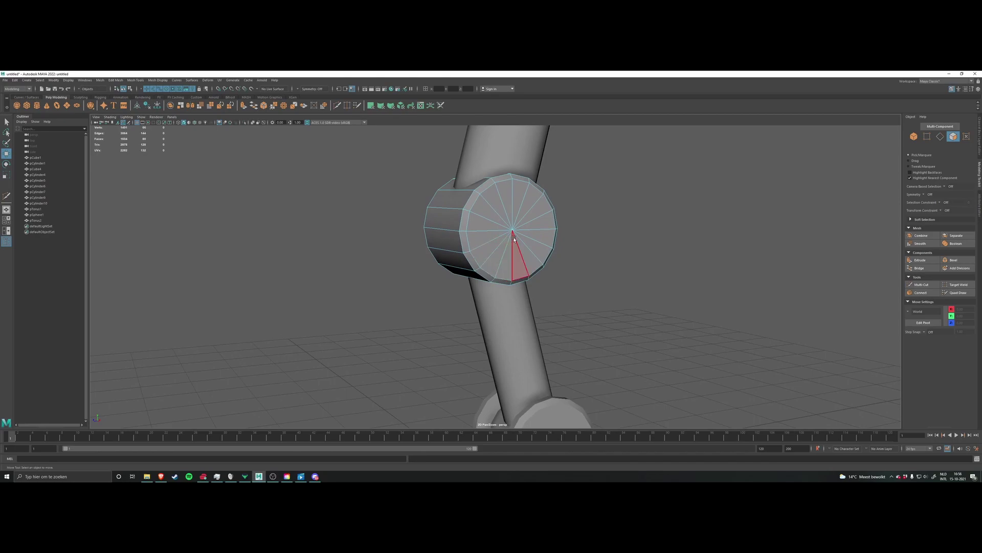
pyautogui.keyDown('alt'); pyautogui.moveTo(525, 236); pyautogui.dragTo(517, 257); pyautogui.keyUp('alt')
pyautogui.moveTo(503, 254); pyautogui.dragTo(478, 254, button='right')
pyautogui.click(506, 251)
pyautogui.keyDown('alt'); pyautogui.moveTo(467, 288); pyautogui.dragTo(553, 282); pyautogui.keyUp('alt')
pyautogui.keyDown('alt'); pyautogui.moveTo(507, 251); pyautogui.dragTo(478, 272); pyautogui.keyUp('alt')
# Step: Extrude the knee cylinder's end cap faces, scale the extruded faces, and return to object mode with the knee deselected
pyautogui.keyDown('shift'); pyautogui.rightClick(638, 247); pyautogui.keyUp('shift')
pyautogui.keyDown('ctrl'); pyautogui.rightClick(638, 247); pyautogui.keyUp('ctrl')
pyautogui.click(635, 263)
pyautogui.moveTo(613, 286)
pyautogui.keyDown('shift'); pyautogui.mouseDown(button='right')
pyautogui.moveTo(634, 287)
pyautogui.moveTo(610, 301)
pyautogui.mouseUp(button='right'); pyautogui.keyUp('shift')
pyautogui.keyDown('alt'); pyautogui.moveTo(527, 290); pyautogui.dragTo(640, 340); pyautogui.keyUp('alt')
pyautogui.hotkey('ctrl', 'e')
pyautogui.moveTo(411, 273); pyautogui.dragTo(459, 318)
pyautogui.press('r')
pyautogui.keyDown('alt'); pyautogui.moveTo(523, 284); pyautogui.dragTo(642, 250); pyautogui.keyUp('alt')
pyautogui.moveTo(641, 250); pyautogui.dragTo(660, 241, button='right')
pyautogui.click(659, 242)
# Step: Examine the whole robot's proportions from the front
pyautogui.scroll(-9, 640, 253)
pyautogui.scroll(-4, 589, 264)
pyautogui.keyDown('alt'); pyautogui.moveTo(590, 265); pyautogui.dragTo(549, 331); pyautogui.keyUp('alt')
pyautogui.scroll(6, 516, 277)
pyautogui.scroll(-5, 559, 273)
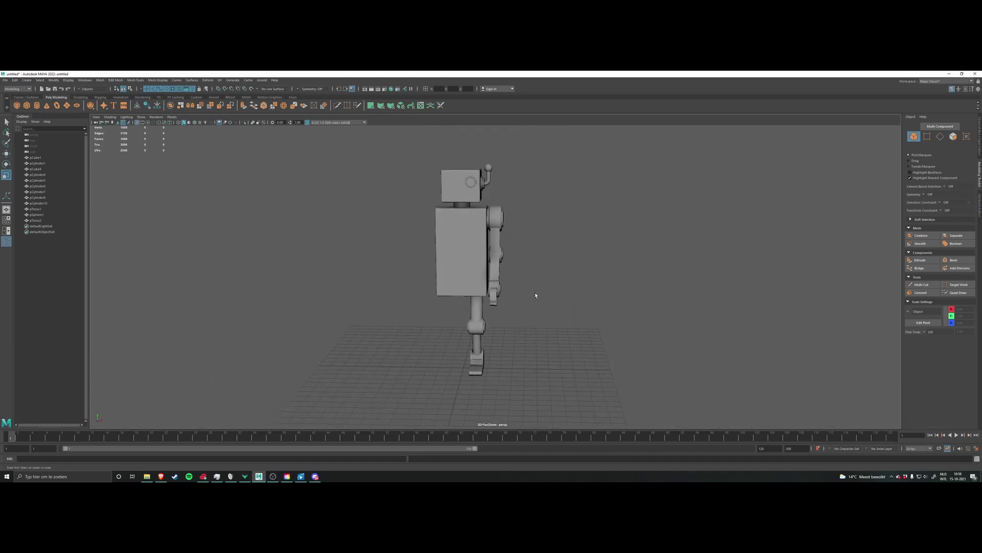
pyautogui.scroll(4, 535, 294)
pyautogui.keyDown('alt'); pyautogui.moveTo(535, 294); pyautogui.dragTo(565, 302, button='middle'); pyautogui.keyUp('alt')
pyautogui.scroll(-3, 567, 310)
pyautogui.moveTo(571, 312)
pyautogui.keyDown('alt'); pyautogui.mouseDown()
pyautogui.moveTo(531, 316)
pyautogui.moveTo(572, 309)
pyautogui.moveTo(573, 299)
pyautogui.mouseUp(); pyautogui.keyUp('alt')
pyautogui.keyDown('alt'); pyautogui.moveTo(573, 299); pyautogui.dragTo(568, 330, button='middle'); pyautogui.keyUp('alt')
pyautogui.scroll(-4, 541, 294)
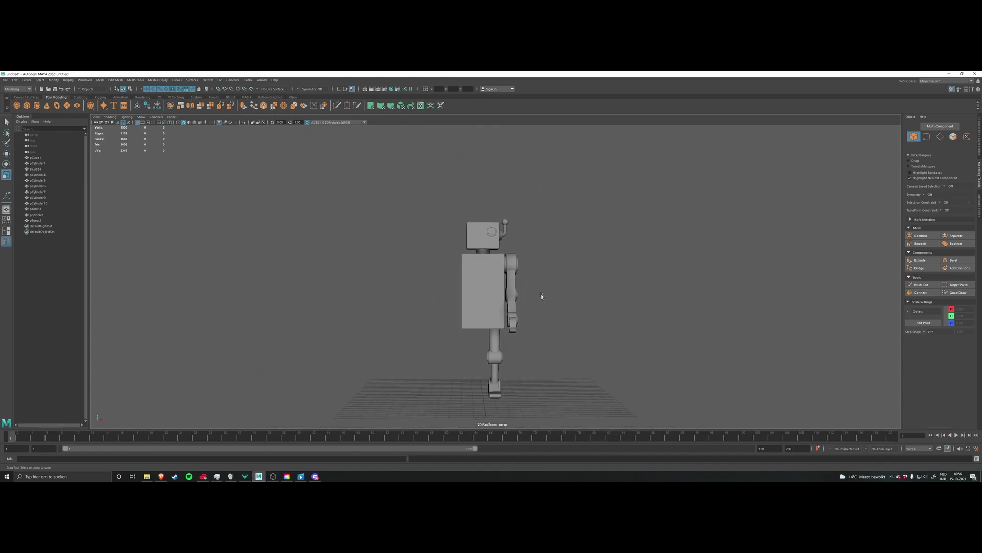
# Step: Select the eye ring and the antenna parts on the head in turn to inspect them
pyautogui.scroll(4, 482, 225)
pyautogui.click(486, 214)
pyautogui.scroll(4, 492, 220)
pyautogui.keyDown('alt'); pyautogui.moveTo(521, 256); pyautogui.dragTo(527, 238); pyautogui.keyUp('alt')
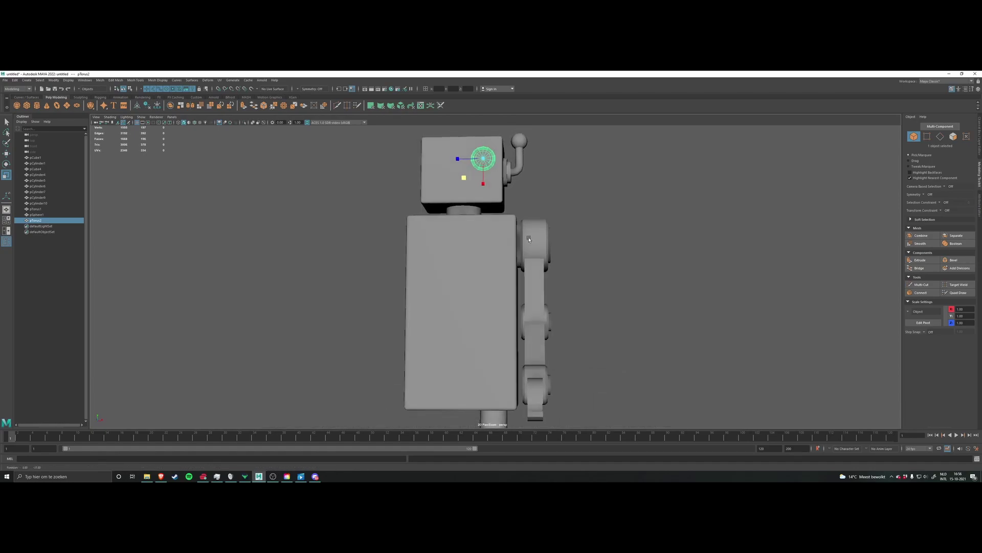
pyautogui.click(508, 173)
pyautogui.scroll(-3, 538, 199)
pyautogui.scroll(2, 537, 199)
pyautogui.click(516, 185)
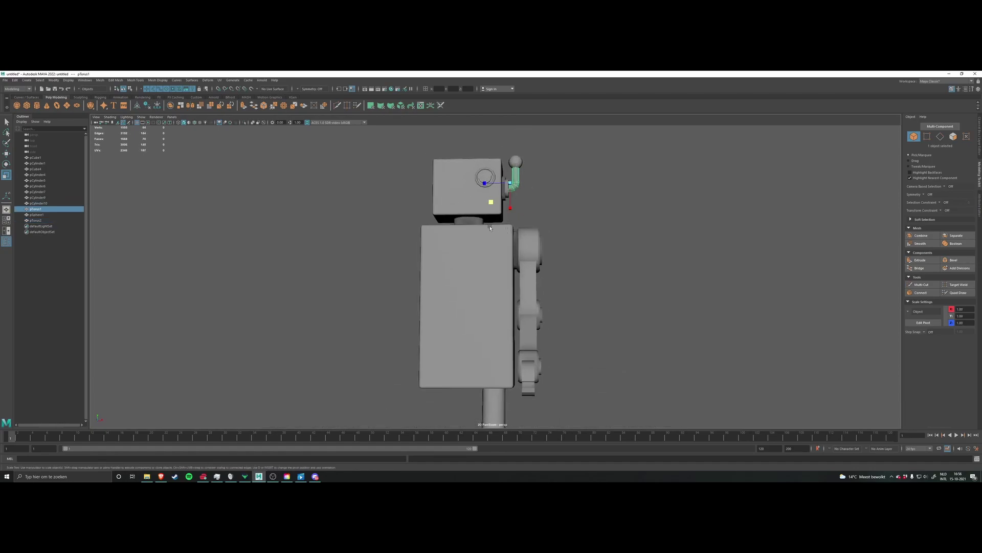
# Step: Inspect the arm and upper leg by selecting parts in turn, ending with nothing selected and the full body in view
pyautogui.scroll(-2, 493, 228)
pyautogui.click(522, 256)
pyautogui.keyDown('alt'); pyautogui.moveTo(566, 281); pyautogui.dragTo(552, 215, button='middle'); pyautogui.keyUp('alt')
pyautogui.click(562, 287)
pyautogui.click(506, 283)
pyautogui.keyDown('alt'); pyautogui.moveTo(507, 283); pyautogui.dragTo(530, 309); pyautogui.keyUp('alt')
pyautogui.keyDown('alt'); pyautogui.moveTo(549, 285); pyautogui.dragTo(534, 322, button='middle'); pyautogui.keyUp('alt')
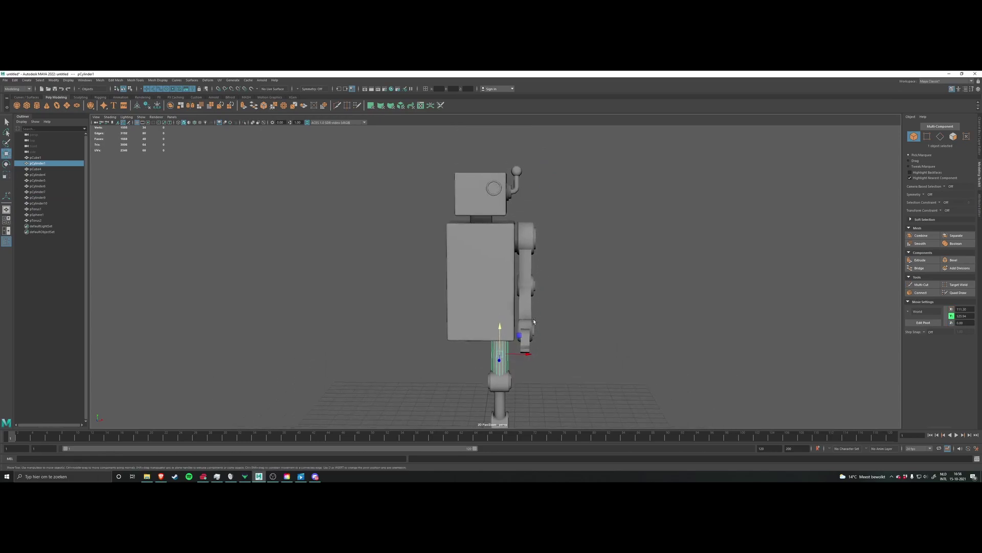
pyautogui.scroll(-2, 566, 244)
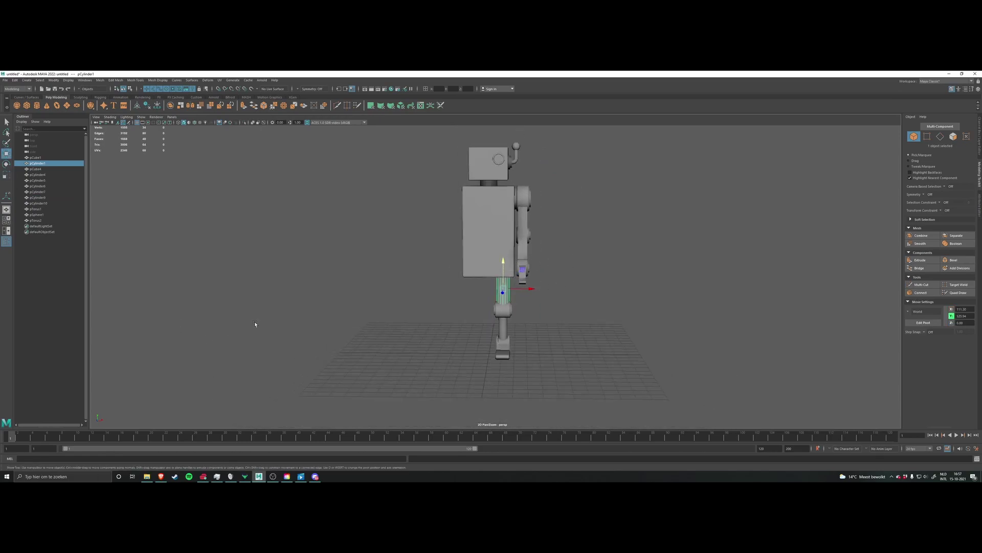
pyautogui.click(519, 325)
pyautogui.keyDown('alt'); pyautogui.moveTo(519, 324); pyautogui.dragTo(529, 238); pyautogui.keyUp('alt')
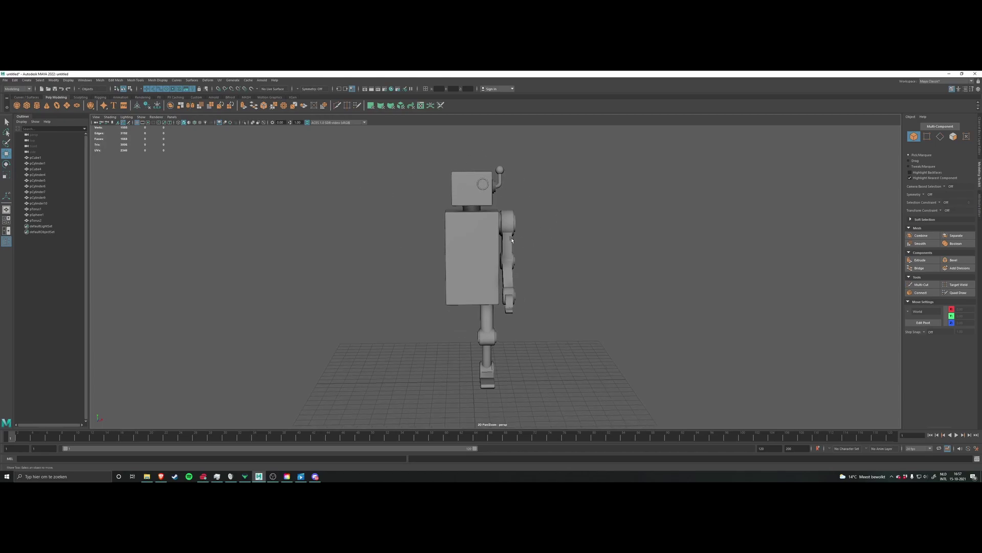
# Step: Select the arm and place a duplicate of it along the X axis on the opposite side of the torso
pyautogui.scroll(3, 511, 240)
pyautogui.click(512, 240)
pyautogui.scroll(-3, 512, 240)
pyautogui.keyDown('alt'); pyautogui.moveTo(547, 242); pyautogui.dragTo(556, 280, button='middle'); pyautogui.keyUp('alt')
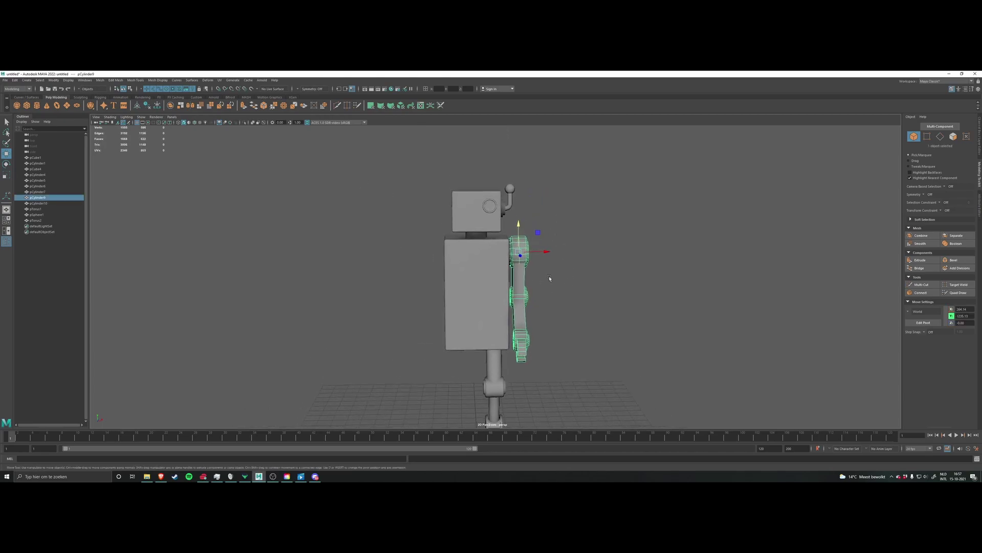
pyautogui.keyDown('shift'); pyautogui.moveTo(539, 253); pyautogui.dragTo(450, 275); pyautogui.keyUp('shift')
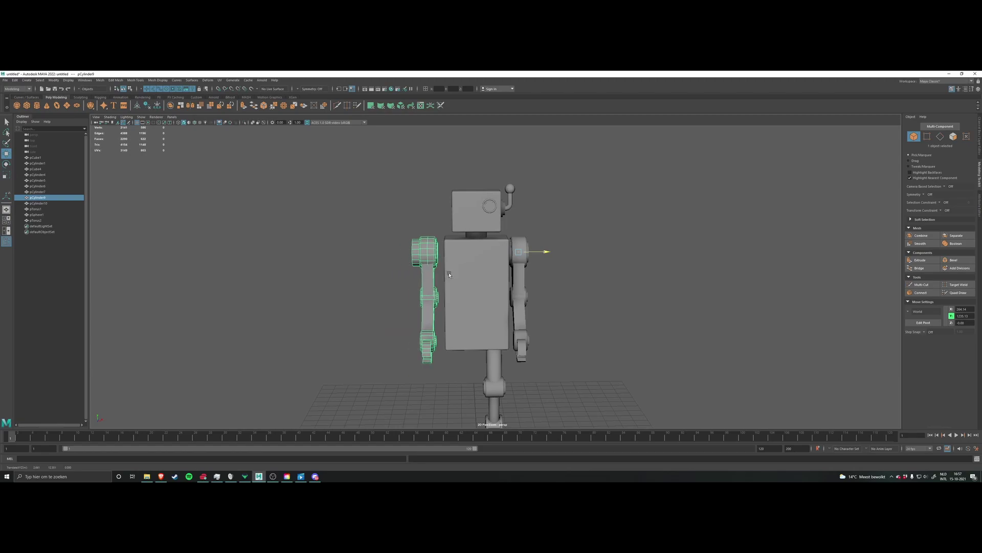
pyautogui.scroll(3, 456, 277)
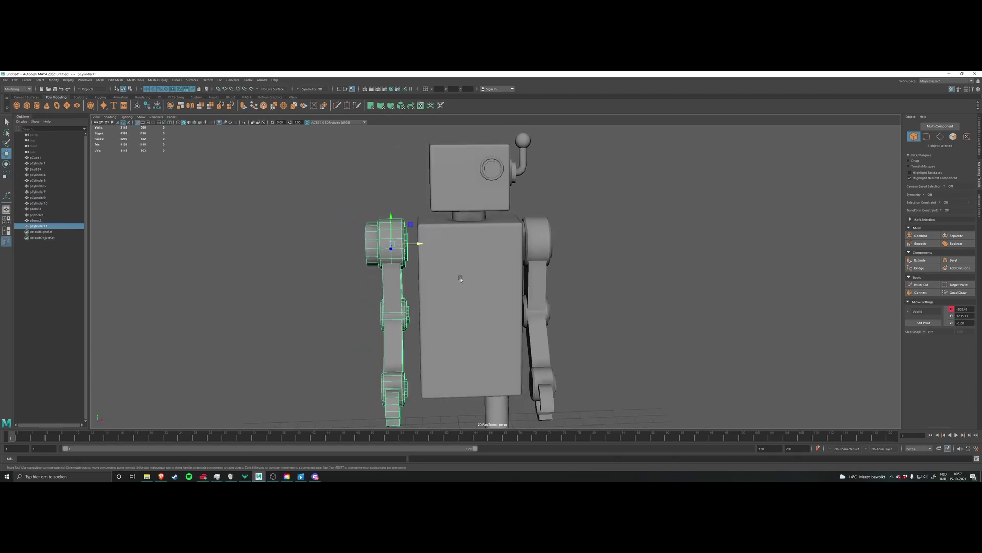
# Step: Delete the duplicated arm beside the torso
pyautogui.scroll(2, 417, 267)
pyautogui.keyDown('alt'); pyautogui.moveTo(408, 258); pyautogui.dragTo(413, 184); pyautogui.keyUp('alt')
pyautogui.keyDown('alt'); pyautogui.moveTo(533, 401); pyautogui.dragTo(402, 233); pyautogui.keyUp('alt')
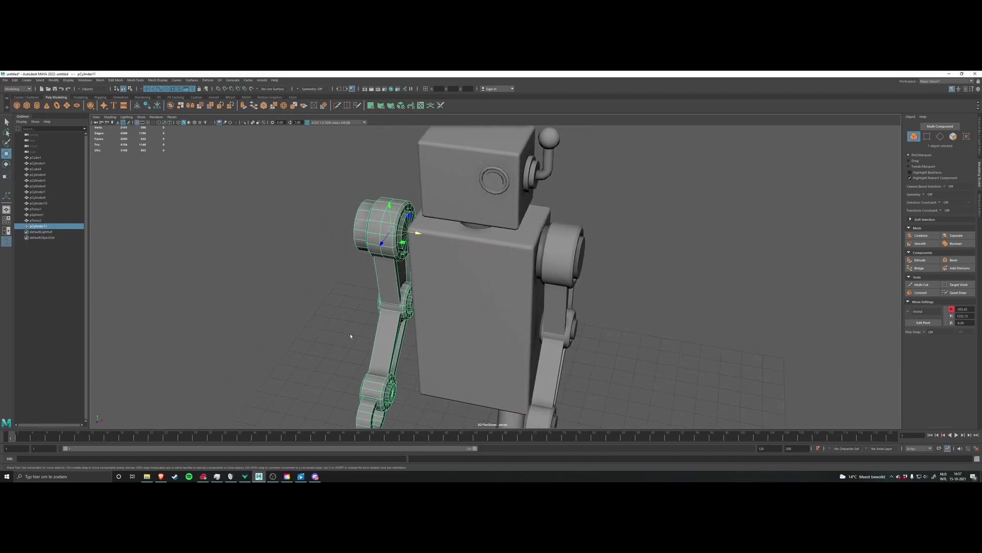
pyautogui.keyDown('alt'); pyautogui.moveTo(409, 358); pyautogui.dragTo(472, 300); pyautogui.keyUp('alt')
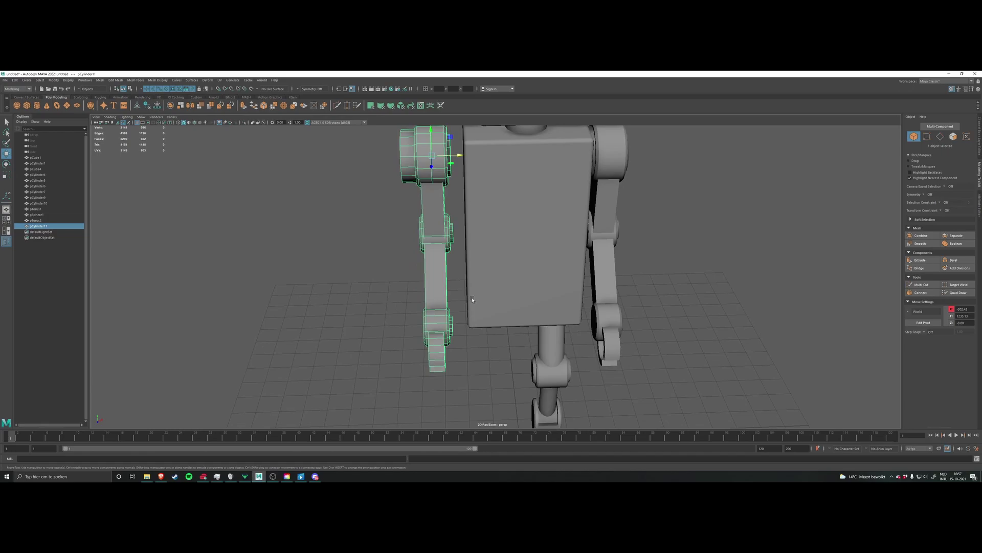
pyautogui.press('Delete')
# Step: Select all robot parts except the head, neck and torso, and mirror them to the opposite side about the world axis
pyautogui.keyDown('alt'); pyautogui.moveTo(473, 299); pyautogui.dragTo(492, 239, button='right'); pyautogui.keyUp('alt')
pyautogui.moveTo(423, 167); pyautogui.dragTo(562, 382)
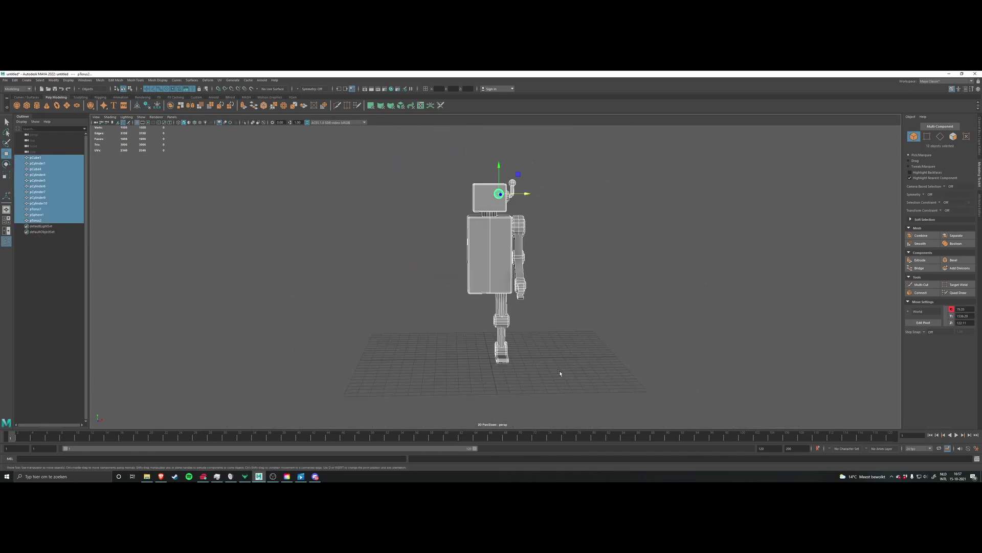
pyautogui.keyDown('ctrl'); pyautogui.moveTo(487, 304); pyautogui.dragTo(462, 279); pyautogui.keyUp('ctrl')
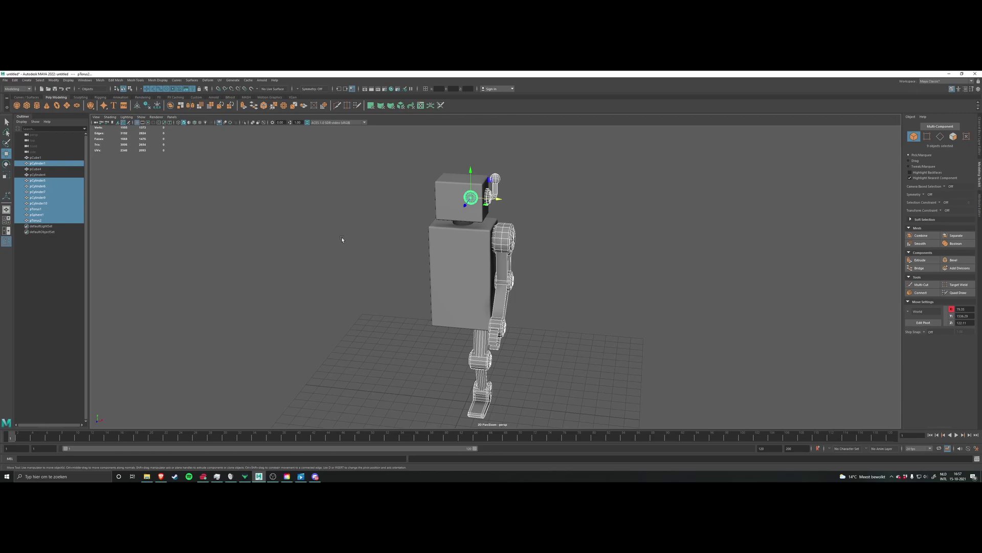
pyautogui.keyDown('shift'); pyautogui.rightClick(368, 262); pyautogui.keyUp('shift')
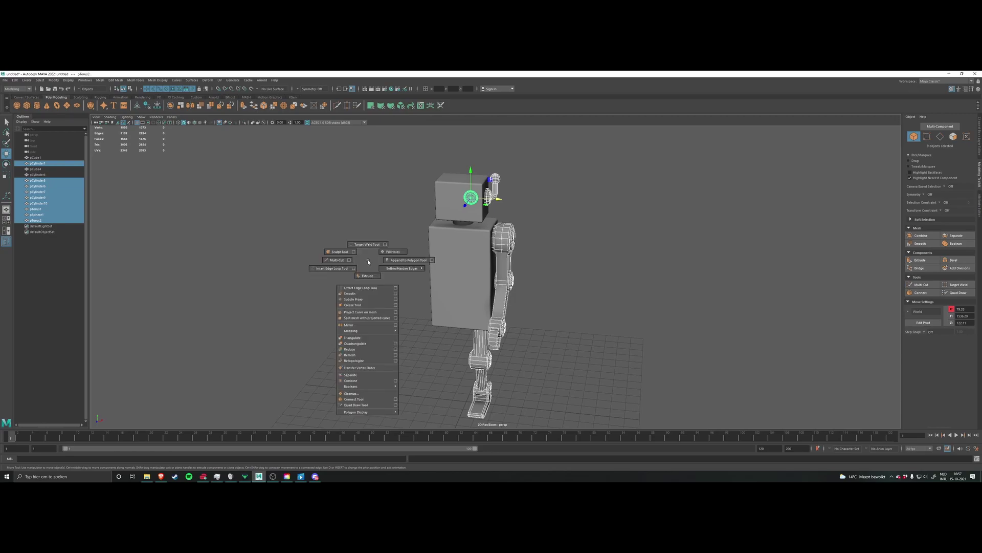
pyautogui.keyDown('shift'); pyautogui.moveTo(366, 284); pyautogui.dragTo(352, 324, button='right'); pyautogui.keyUp('shift')
pyautogui.keyDown('alt'); pyautogui.moveTo(409, 287); pyautogui.dragTo(547, 253); pyautogui.keyUp('alt')
pyautogui.keyDown('alt'); pyautogui.moveTo(439, 275); pyautogui.dragTo(551, 256); pyautogui.keyUp('alt')
pyautogui.scroll(3, 551, 255)
pyautogui.keyDown('alt'); pyautogui.moveTo(552, 255); pyautogui.dragTo(583, 238, button='middle'); pyautogui.keyUp('alt')
pyautogui.keyDown('alt'); pyautogui.moveTo(531, 236); pyautogui.dragTo(553, 237); pyautogui.keyUp('alt')
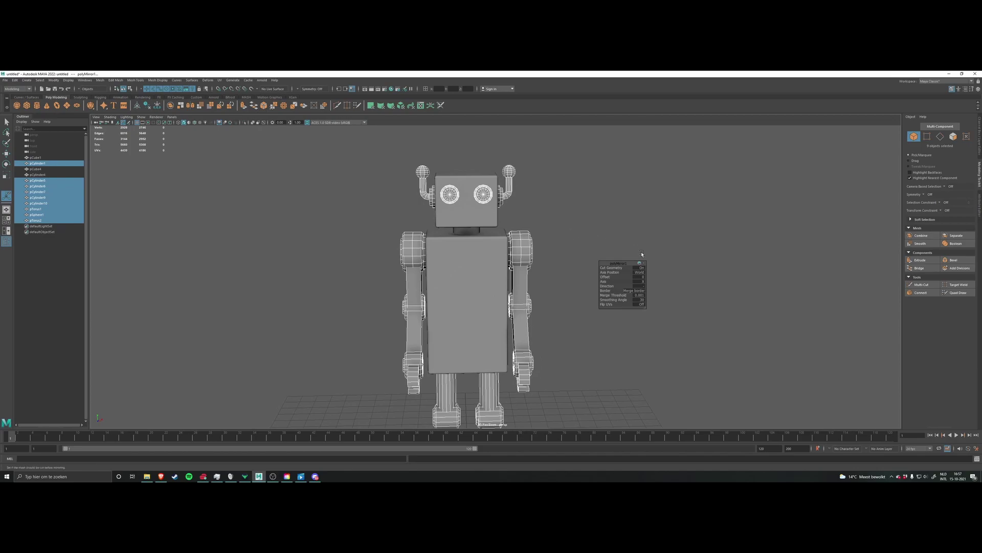
# Step: Examine the mirrored limbs, eyes and antennas from the front, the side and above
pyautogui.keyDown('alt'); pyautogui.moveTo(608, 264); pyautogui.dragTo(558, 243); pyautogui.keyUp('alt')
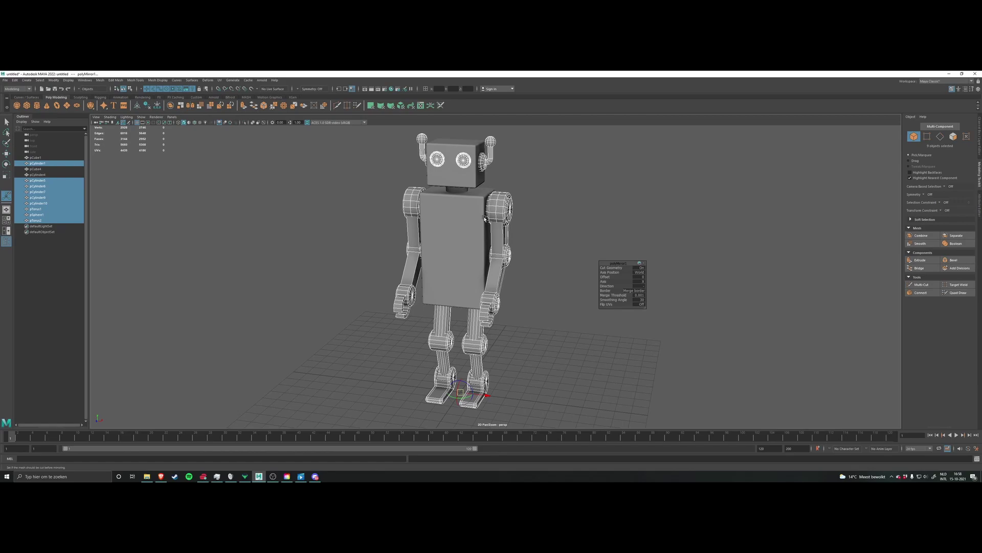
pyautogui.keyDown('alt'); pyautogui.moveTo(461, 293); pyautogui.dragTo(456, 321); pyautogui.keyUp('alt')
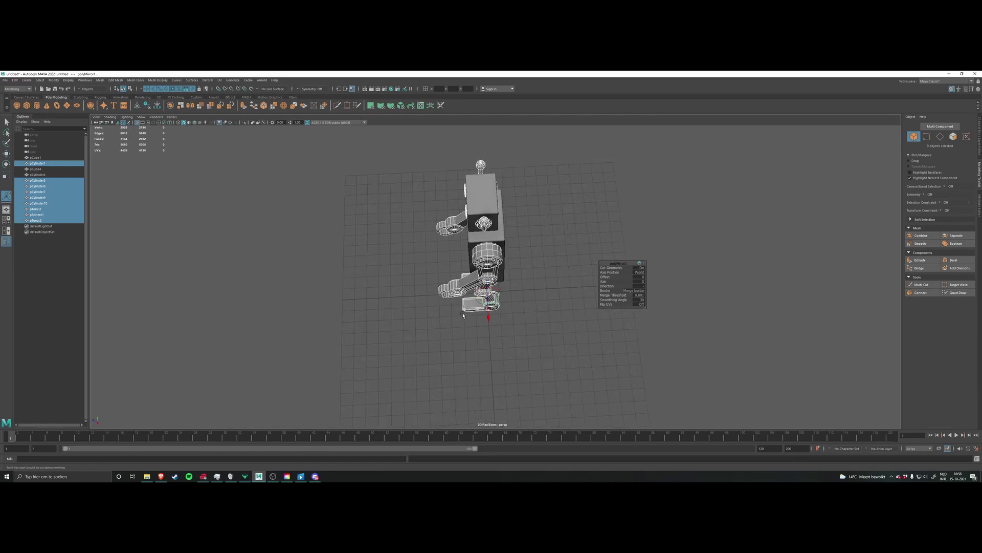
pyautogui.keyDown('alt'); pyautogui.moveTo(488, 300); pyautogui.dragTo(445, 294, button='middle'); pyautogui.keyUp('alt')
pyautogui.keyDown('alt'); pyautogui.moveTo(330, 296); pyautogui.dragTo(506, 233); pyautogui.keyUp('alt')
pyautogui.scroll(5, 485, 257)
pyautogui.keyDown('alt'); pyautogui.moveTo(535, 195); pyautogui.dragTo(450, 218); pyautogui.keyUp('alt')
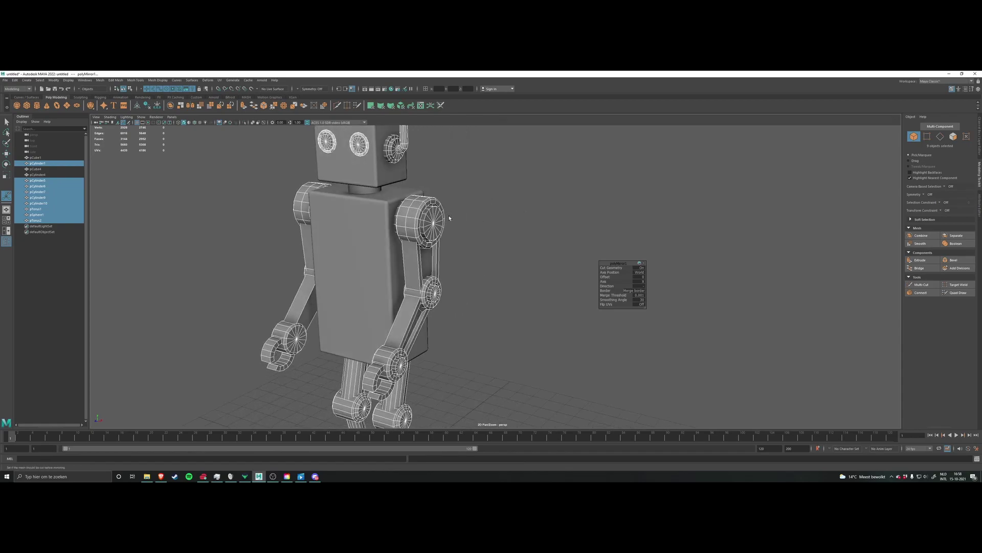
pyautogui.keyDown('alt'); pyautogui.moveTo(415, 295); pyautogui.dragTo(460, 325, button='middle'); pyautogui.keyUp('alt')
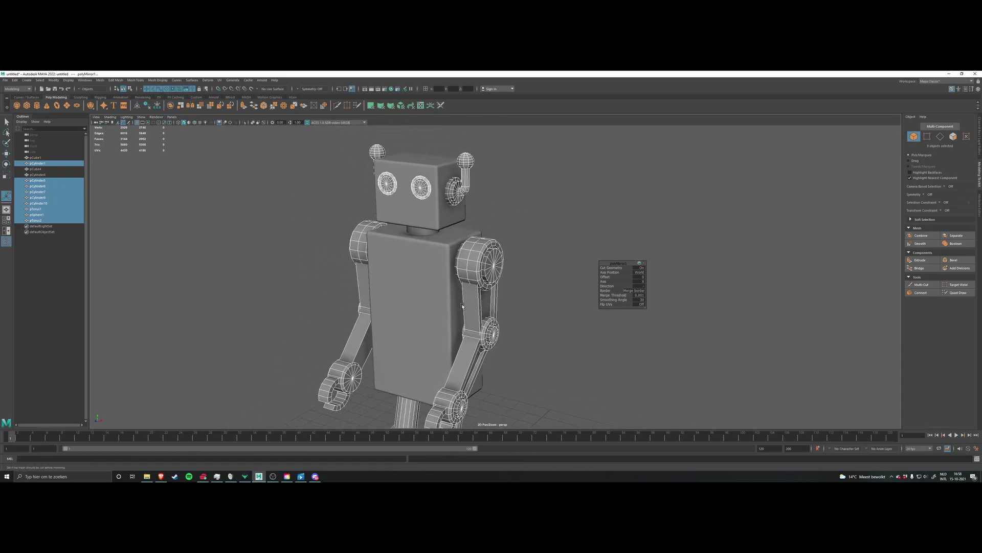
pyautogui.keyDown('alt'); pyautogui.moveTo(447, 306); pyautogui.dragTo(480, 306); pyautogui.keyUp('alt')
pyautogui.scroll(-3, 480, 302)
pyautogui.keyDown('alt'); pyautogui.moveTo(485, 220); pyautogui.dragTo(521, 272); pyautogui.keyUp('alt')
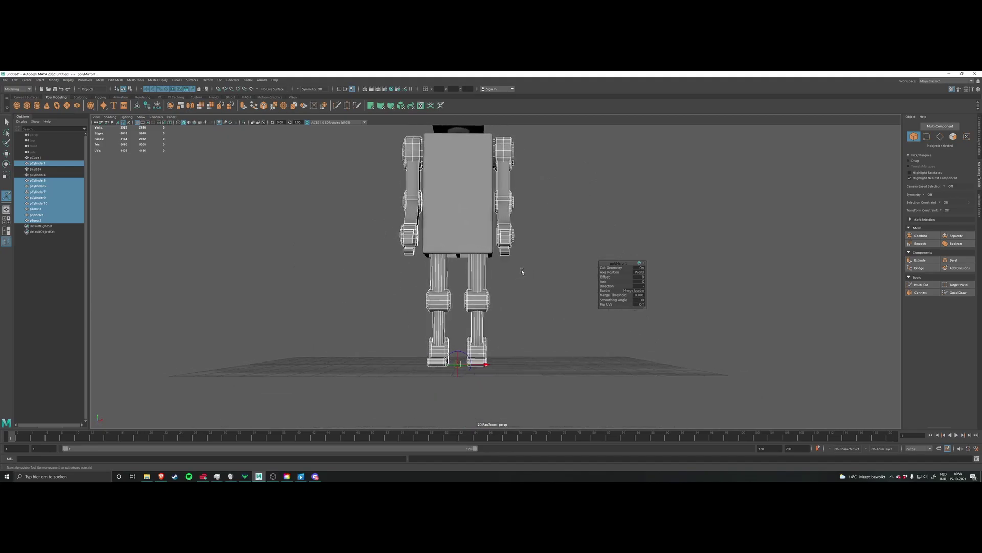
# Step: Turn off Cut Geometry for the mirror of the limbs, eyes and antennas
pyautogui.scroll(3, 512, 286)
pyautogui.keyDown('alt'); pyautogui.moveTo(487, 312); pyautogui.dragTo(540, 281, button='middle'); pyautogui.keyUp('alt')
pyautogui.scroll(3, 504, 287)
pyautogui.scroll(-2, 539, 271)
pyautogui.keyDown('alt'); pyautogui.moveTo(539, 259); pyautogui.dragTo(546, 278); pyautogui.keyUp('alt')
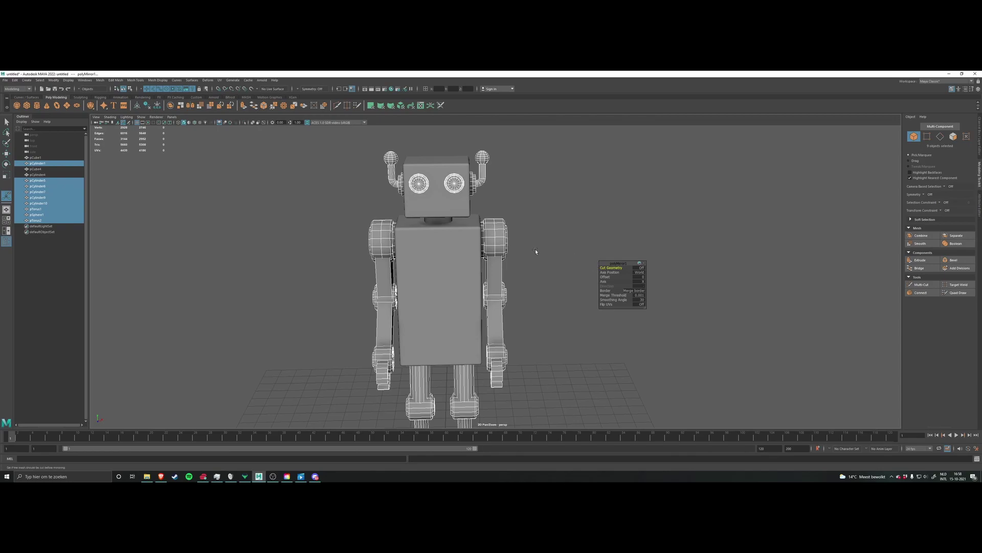
pyautogui.keyDown('alt'); pyautogui.moveTo(511, 239); pyautogui.dragTo(519, 263, button='middle'); pyautogui.keyUp('alt')
pyautogui.moveTo(502, 246)
pyautogui.keyDown('alt'); pyautogui.mouseDown()
pyautogui.moveTo(500, 264)
pyautogui.moveTo(503, 251)
pyautogui.mouseUp(); pyautogui.keyUp('alt')
pyautogui.keyDown('alt'); pyautogui.moveTo(475, 219); pyautogui.dragTo(497, 194, button='middle'); pyautogui.keyUp('alt')
pyautogui.keyDown('alt'); pyautogui.moveTo(497, 193); pyautogui.dragTo(462, 198); pyautogui.keyUp('alt')
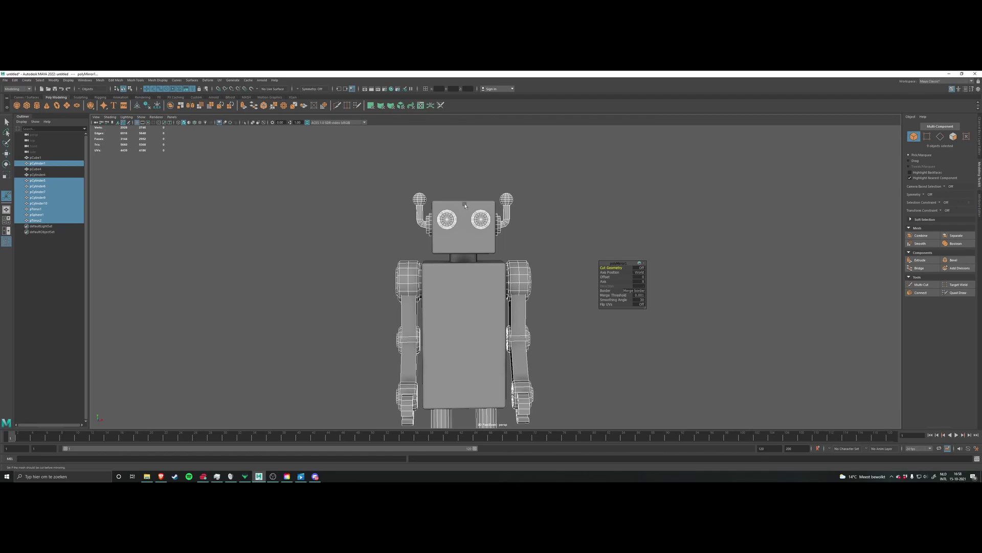
pyautogui.keyDown('alt'); pyautogui.moveTo(468, 212); pyautogui.dragTo(467, 199, button='middle'); pyautogui.keyUp('alt')
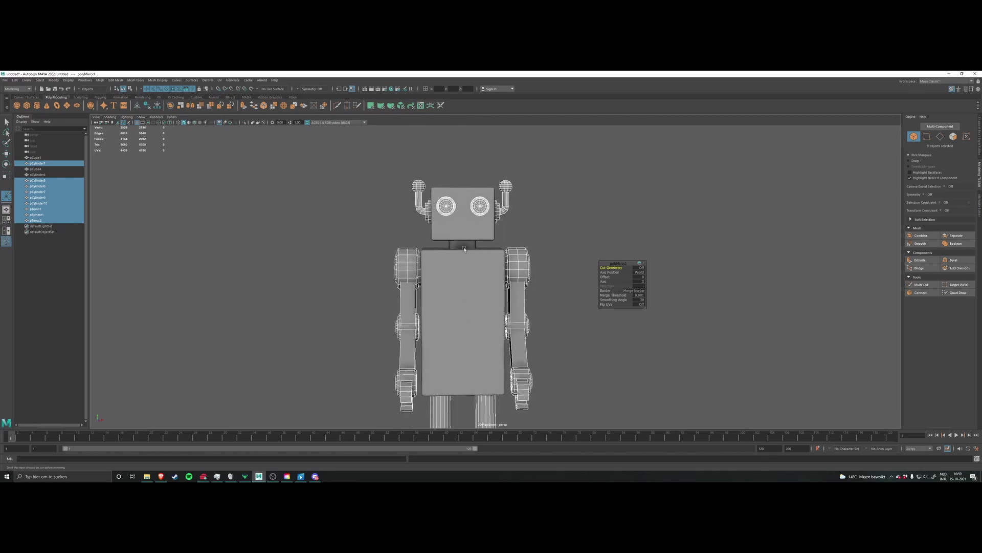
# Step: Select the head on its own and mirror it
pyautogui.click(460, 209)
pyautogui.scroll(4, 481, 238)
pyautogui.keyDown('alt'); pyautogui.moveTo(500, 223); pyautogui.dragTo(515, 287, button='middle'); pyautogui.keyUp('alt')
pyautogui.keyDown('shift'); pyautogui.rightClick(591, 229); pyautogui.keyUp('shift')
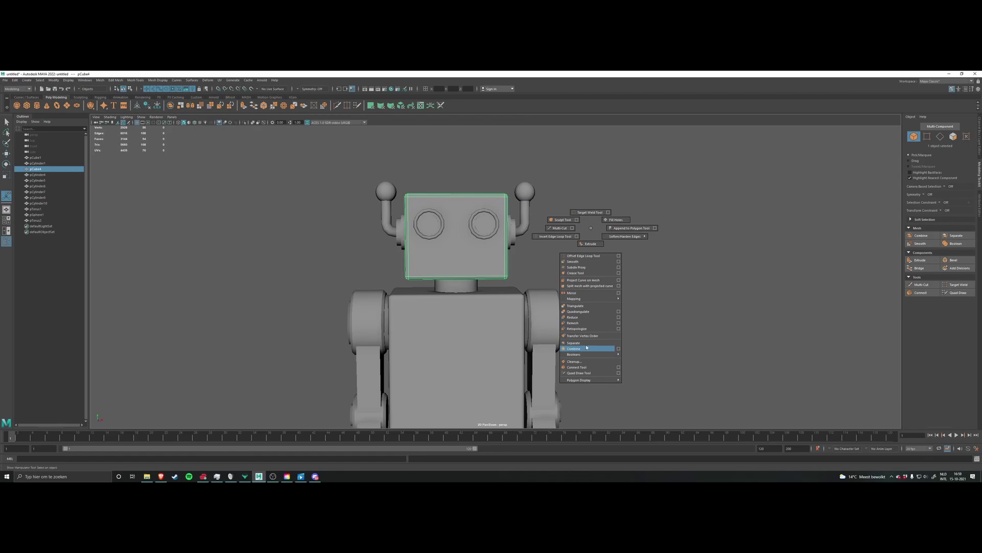
pyautogui.click(581, 292)
pyautogui.keyDown('alt'); pyautogui.moveTo(582, 292); pyautogui.dragTo(373, 283); pyautogui.keyUp('alt')
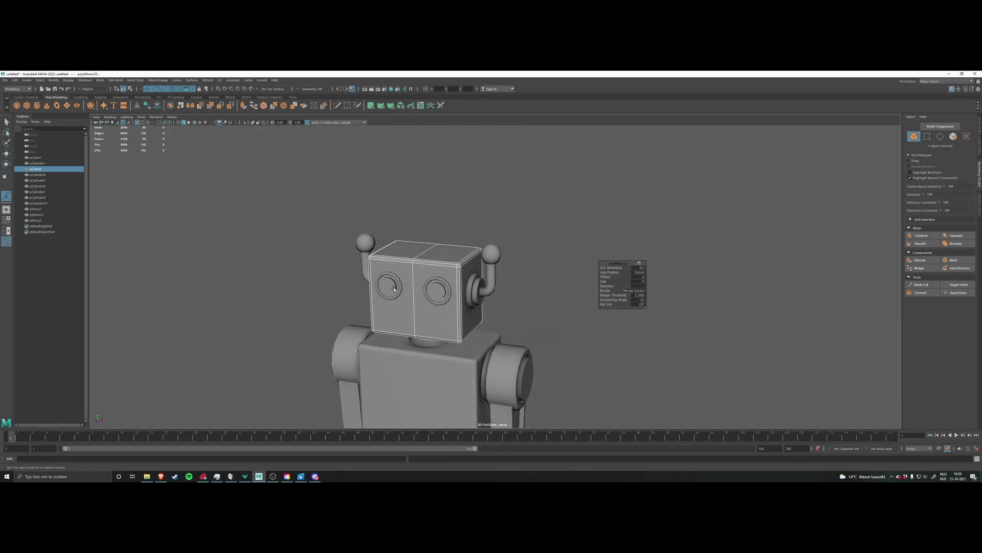
# Step: Try the Cut Geometry option on the mirrored head and inspect the seam down its middle
pyautogui.scroll(3, 384, 270)
pyautogui.keyDown('alt'); pyautogui.moveTo(384, 270); pyautogui.dragTo(466, 239, button='middle'); pyautogui.keyUp('alt')
pyautogui.scroll(3, 466, 239)
pyautogui.keyDown('alt'); pyautogui.moveTo(467, 239); pyautogui.dragTo(601, 259); pyautogui.keyUp('alt')
pyautogui.click(611, 268)
pyautogui.click(611, 268)
pyautogui.click(616, 266)
pyautogui.click(617, 266)
pyautogui.moveTo(617, 265)
pyautogui.mouseDown()
pyautogui.moveTo(599, 266)
pyautogui.moveTo(624, 267)
pyautogui.mouseUp()
pyautogui.moveTo(449, 225)
pyautogui.keyDown('alt'); pyautogui.mouseDown()
pyautogui.moveTo(529, 233)
pyautogui.moveTo(535, 256)
pyautogui.mouseUp(); pyautogui.keyUp('alt')
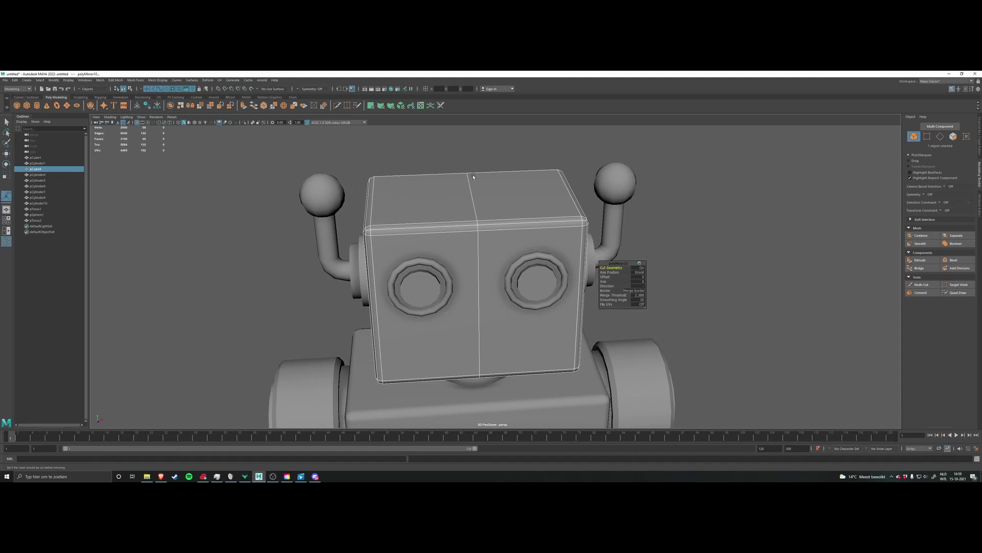
pyautogui.keyDown('alt'); pyautogui.moveTo(558, 261); pyautogui.dragTo(653, 261); pyautogui.keyUp('alt')
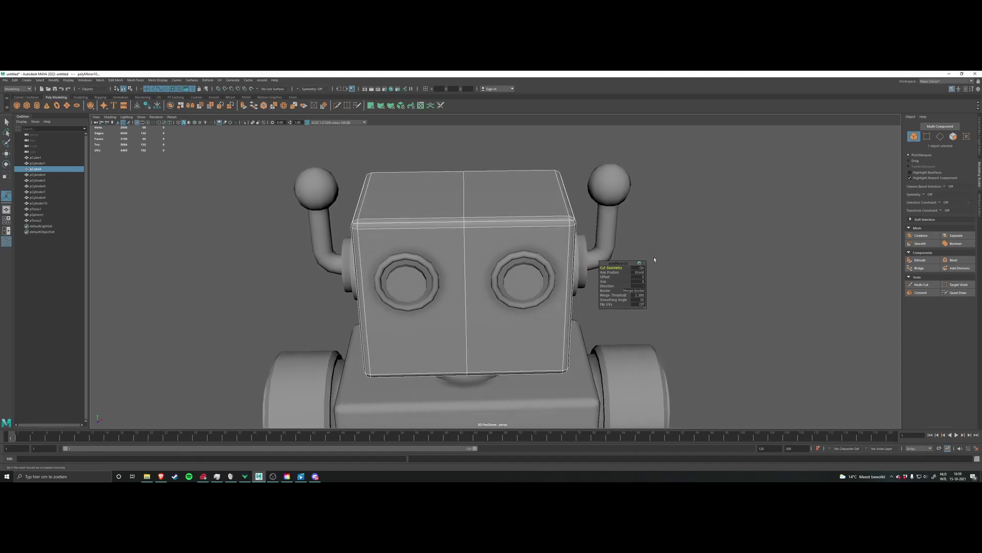
# Step: Undo the head's mirror and return to the mirrored selection of limbs, eyes and antennas
pyautogui.hotkey('ctrl', 'z')
pyautogui.hotkey('ctrl', 'z')
pyautogui.hotkey('ctrl', 'z')
pyautogui.hotkey('ctrl', 'z')
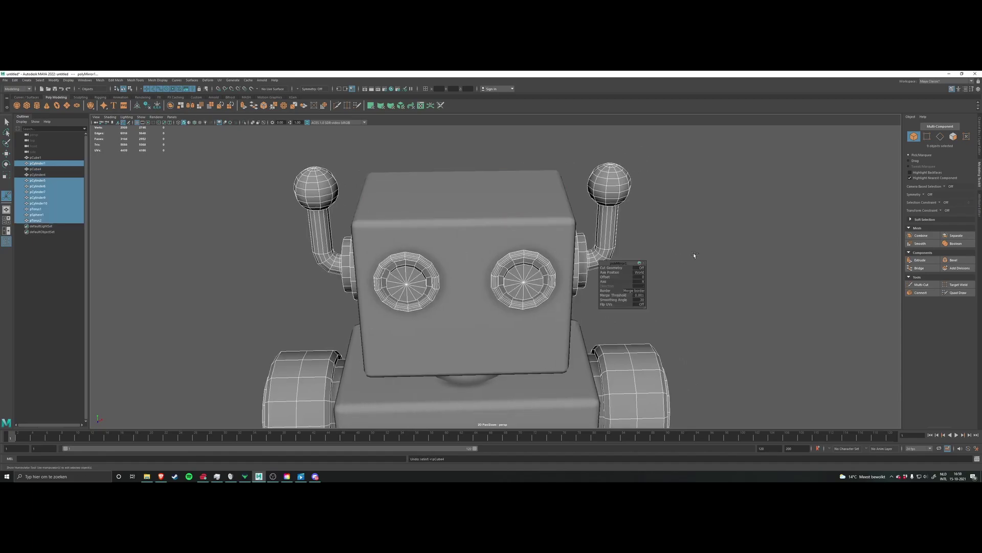
pyautogui.keyDown('alt'); pyautogui.moveTo(695, 255); pyautogui.dragTo(670, 265, button='right'); pyautogui.keyUp('alt')
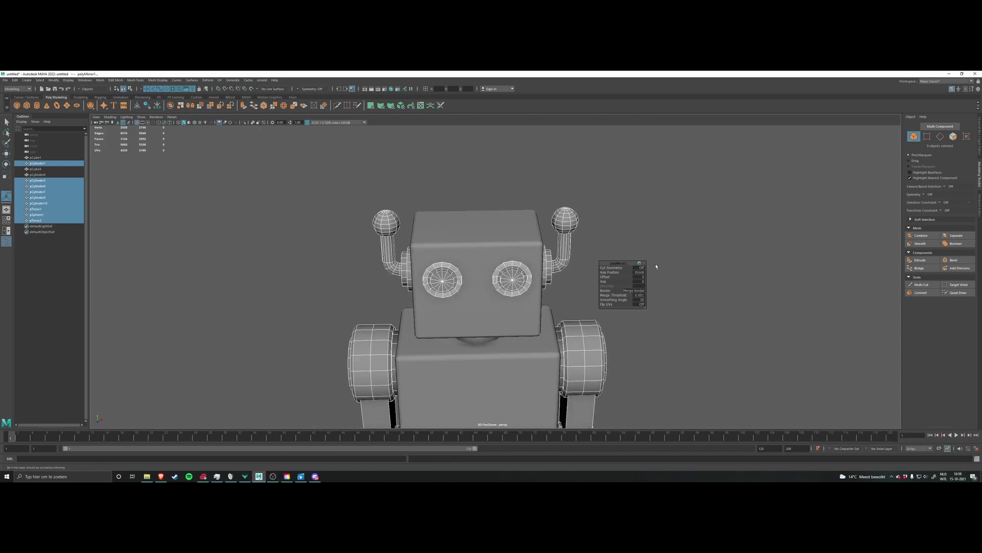
pyautogui.scroll(-5, 689, 283)
# Step: Try changing the Axis setting of the limbs' mirror, then restore the side-to-side mirroring
pyautogui.rightClick(606, 290)
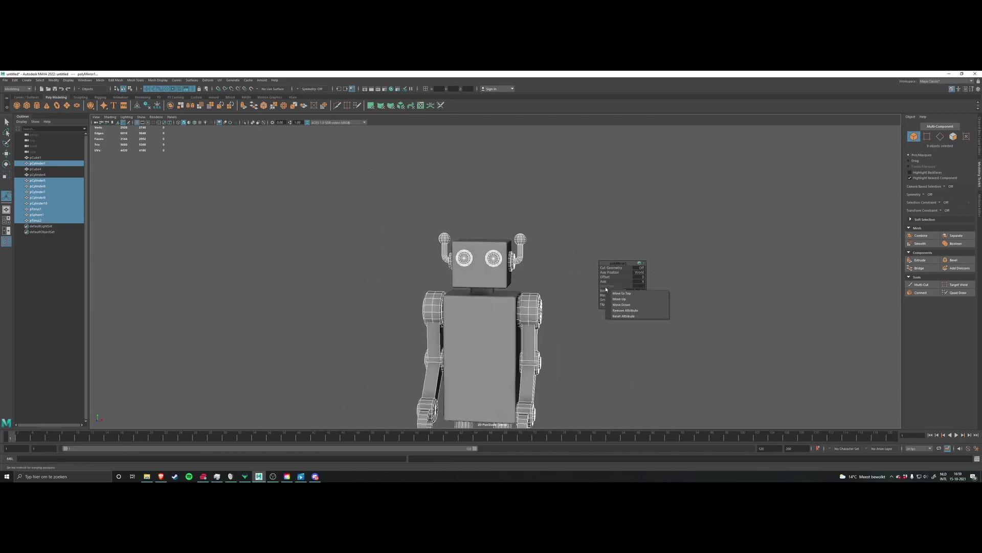
pyautogui.click(695, 288)
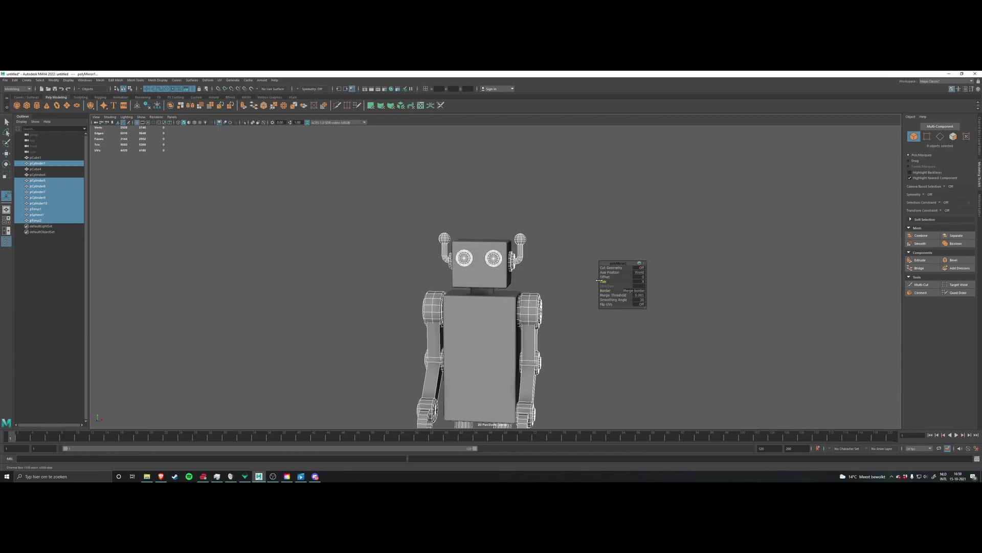
pyautogui.moveTo(546, 300)
pyautogui.keyDown('alt'); pyautogui.mouseDown()
pyautogui.moveTo(470, 274)
pyautogui.moveTo(544, 300)
pyautogui.mouseUp(); pyautogui.keyUp('alt')
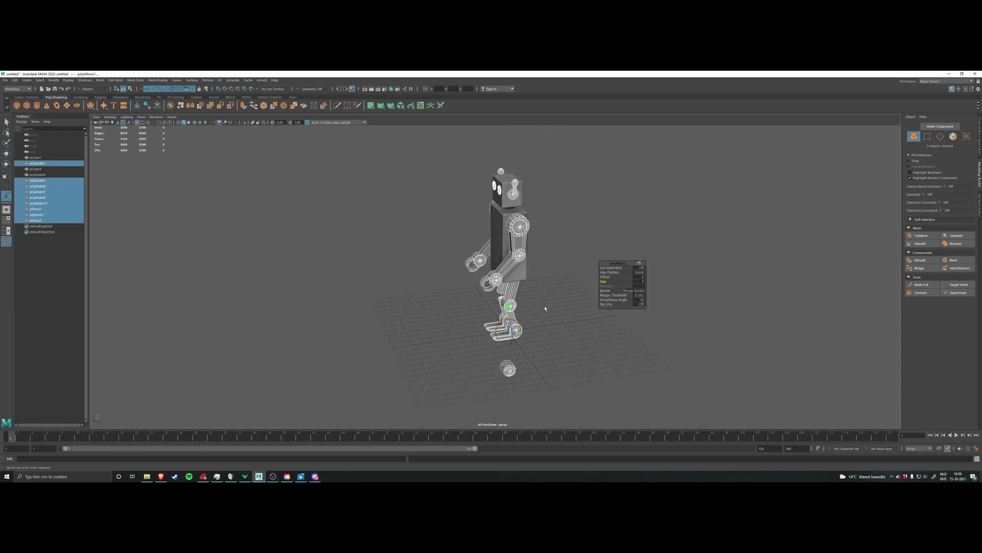
pyautogui.moveTo(605, 281); pyautogui.dragTo(552, 299)
pyautogui.scroll(3, 405, 301)
pyautogui.keyDown('alt'); pyautogui.moveTo(460, 297); pyautogui.dragTo(426, 310); pyautogui.keyUp('alt')
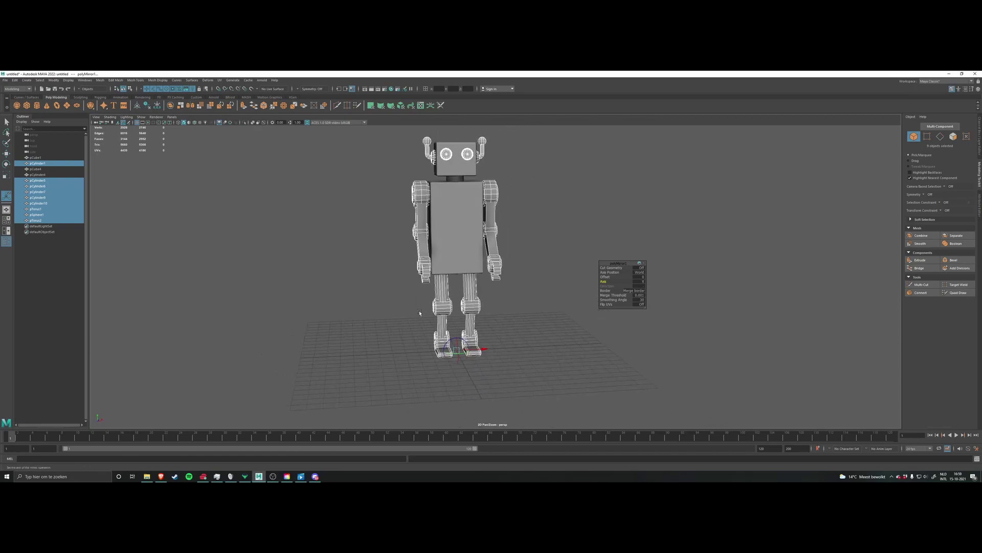
# Step: Examine the full body of the mirrored robot from the front and three-quarter angles
pyautogui.keyDown('alt'); pyautogui.moveTo(504, 313); pyautogui.dragTo(505, 312); pyautogui.keyUp('alt')
pyautogui.keyDown('alt'); pyautogui.moveTo(509, 298); pyautogui.dragTo(505, 278, button='middle'); pyautogui.keyUp('alt')
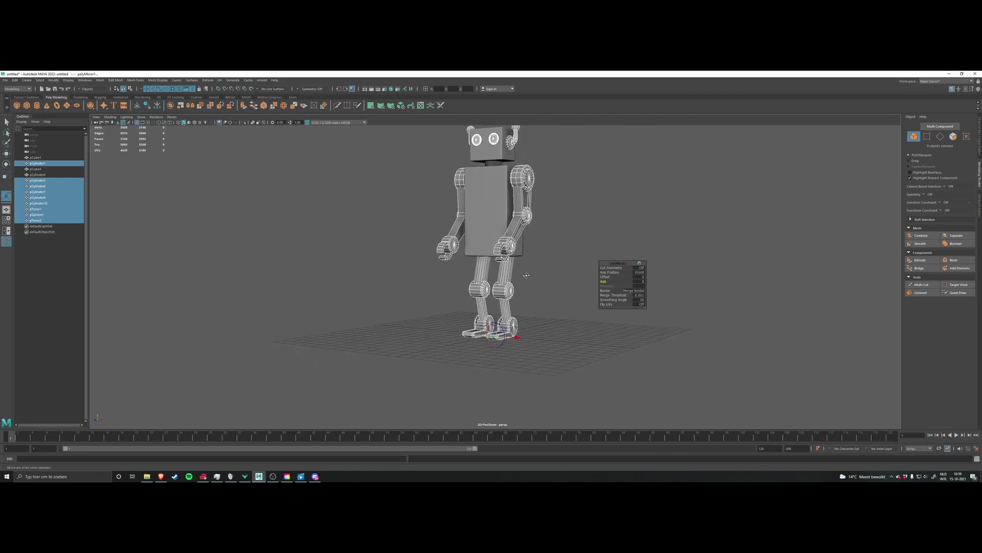
pyautogui.keyDown('alt'); pyautogui.moveTo(528, 278); pyautogui.dragTo(485, 284); pyautogui.keyUp('alt')
pyautogui.keyDown('alt'); pyautogui.moveTo(499, 279); pyautogui.dragTo(458, 302, button='middle'); pyautogui.keyUp('alt')
pyautogui.keyDown('alt'); pyautogui.moveTo(508, 302); pyautogui.dragTo(544, 282); pyautogui.keyUp('alt')
pyautogui.keyDown('alt'); pyautogui.moveTo(512, 265); pyautogui.dragTo(514, 299, button='middle'); pyautogui.keyUp('alt')
pyautogui.keyDown('alt'); pyautogui.moveTo(504, 297); pyautogui.dragTo(519, 281); pyautogui.keyUp('alt')
pyautogui.keyDown('alt'); pyautogui.moveTo(632, 291); pyautogui.dragTo(618, 277, button='middle'); pyautogui.keyUp('alt')
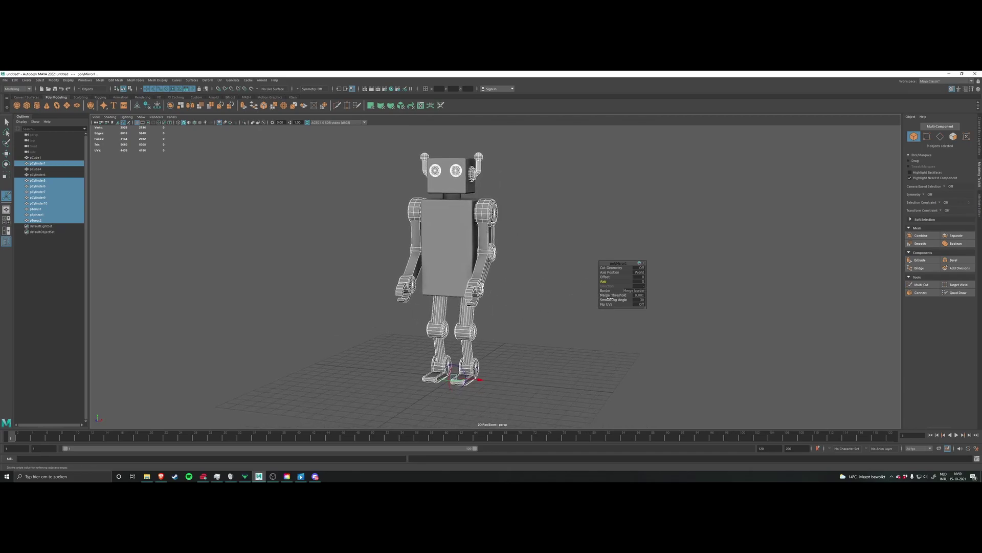
pyautogui.keyDown('alt'); pyautogui.moveTo(516, 308); pyautogui.dragTo(538, 305); pyautogui.keyUp('alt')
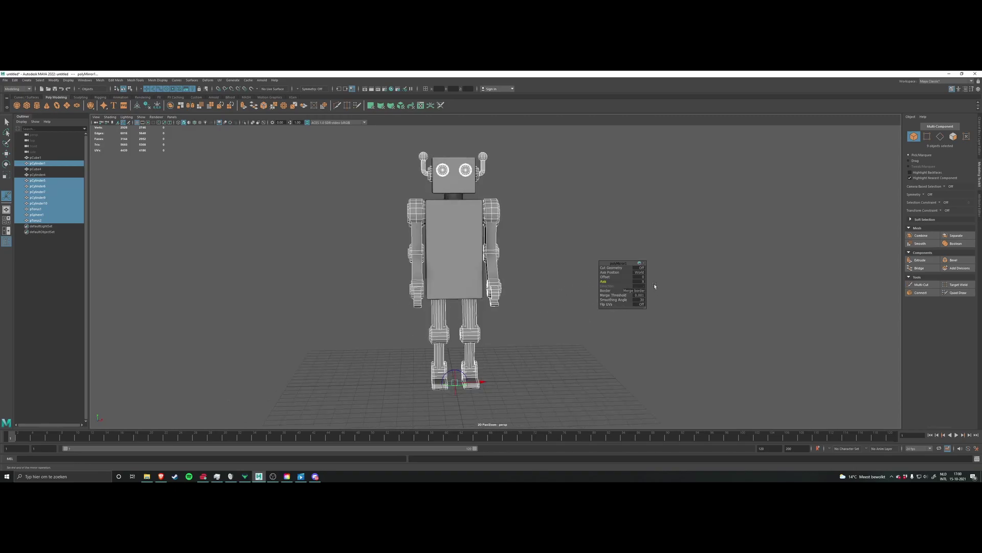
# Step: Examine the head and shoulders up close, then the symmetrical limbs from the side
pyautogui.keyDown('alt'); pyautogui.moveTo(451, 284); pyautogui.dragTo(453, 329, button='middle'); pyautogui.keyUp('alt')
pyautogui.keyDown('alt'); pyautogui.moveTo(454, 329); pyautogui.dragTo(438, 342); pyautogui.keyUp('alt')
pyautogui.scroll(3, 475, 288)
pyautogui.keyDown('alt'); pyautogui.moveTo(477, 288); pyautogui.dragTo(495, 334, button='middle'); pyautogui.keyUp('alt')
pyautogui.keyDown('alt'); pyautogui.moveTo(495, 334); pyautogui.dragTo(531, 307); pyautogui.keyUp('alt')
pyautogui.keyDown('alt'); pyautogui.moveTo(531, 307); pyautogui.dragTo(534, 325, button='middle'); pyautogui.keyUp('alt')
pyautogui.keyDown('alt'); pyautogui.moveTo(540, 327); pyautogui.dragTo(529, 325); pyautogui.keyUp('alt')
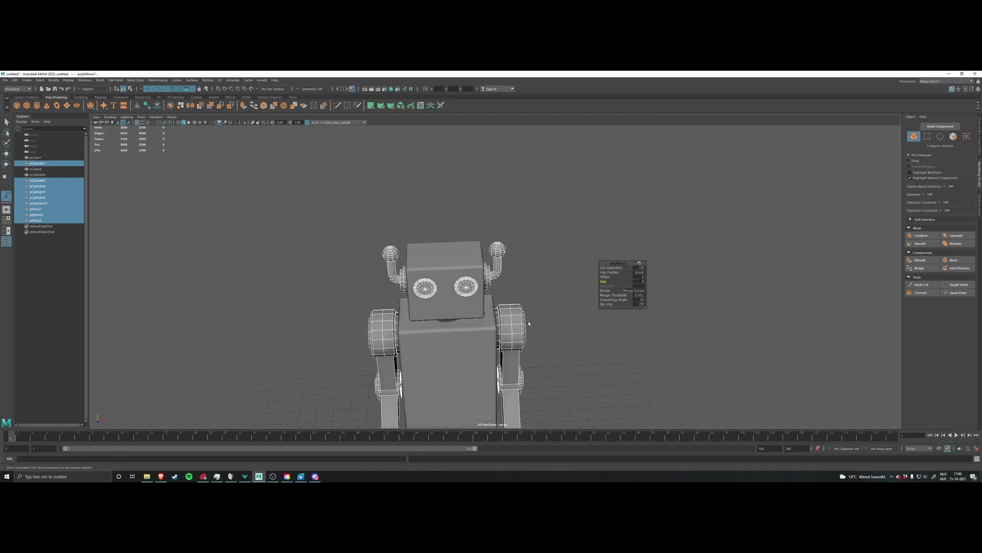
pyautogui.scroll(4, 516, 277)
pyautogui.keyDown('alt'); pyautogui.moveTo(514, 277); pyautogui.dragTo(538, 299, button='middle'); pyautogui.keyUp('alt')
pyautogui.keyDown('alt'); pyautogui.moveTo(538, 306); pyautogui.dragTo(517, 276); pyautogui.keyUp('alt')
pyautogui.scroll(-5, 515, 294)
pyautogui.keyDown('alt'); pyautogui.moveTo(505, 278); pyautogui.dragTo(513, 212, button='middle'); pyautogui.keyUp('alt')
pyautogui.keyDown('alt'); pyautogui.moveTo(513, 213); pyautogui.dragTo(528, 246); pyautogui.keyUp('alt')
pyautogui.keyDown('alt'); pyautogui.moveTo(576, 266); pyautogui.dragTo(498, 272); pyautogui.keyUp('alt')
pyautogui.scroll(-3, 497, 272)
pyautogui.keyDown('alt'); pyautogui.moveTo(498, 272); pyautogui.dragTo(487, 248, button='middle'); pyautogui.keyUp('alt')
pyautogui.moveTo(486, 248)
pyautogui.keyDown('alt'); pyautogui.mouseDown()
pyautogui.moveTo(463, 259)
pyautogui.moveTo(475, 260)
pyautogui.mouseUp(); pyautogui.keyUp('alt')
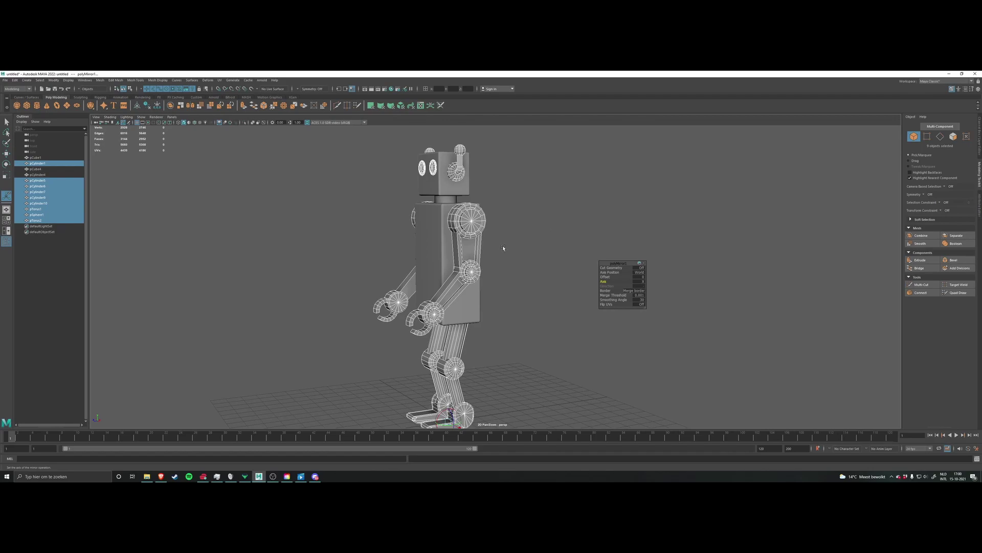
# Step: Select all parts of the robot, then clear the selection
pyautogui.keyDown('alt'); pyautogui.moveTo(517, 267); pyautogui.dragTo(529, 238, button='middle'); pyautogui.keyUp('alt')
pyautogui.click(528, 241)
pyautogui.moveTo(528, 240); pyautogui.dragTo(529, 225, button='right')
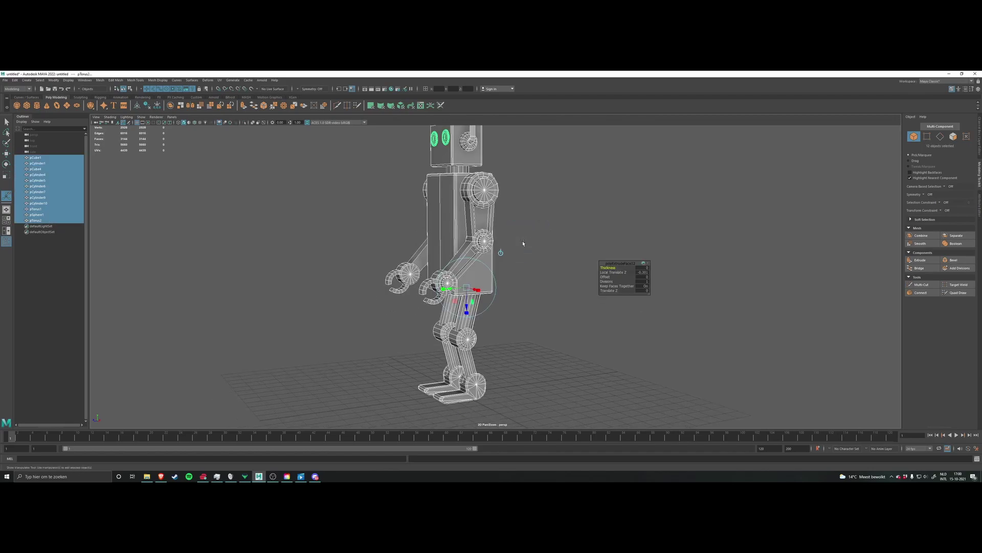
pyautogui.scroll(-2, 530, 240)
pyautogui.click(536, 239)
pyautogui.keyDown('alt'); pyautogui.moveTo(536, 239); pyautogui.dragTo(603, 272); pyautogui.keyUp('alt')
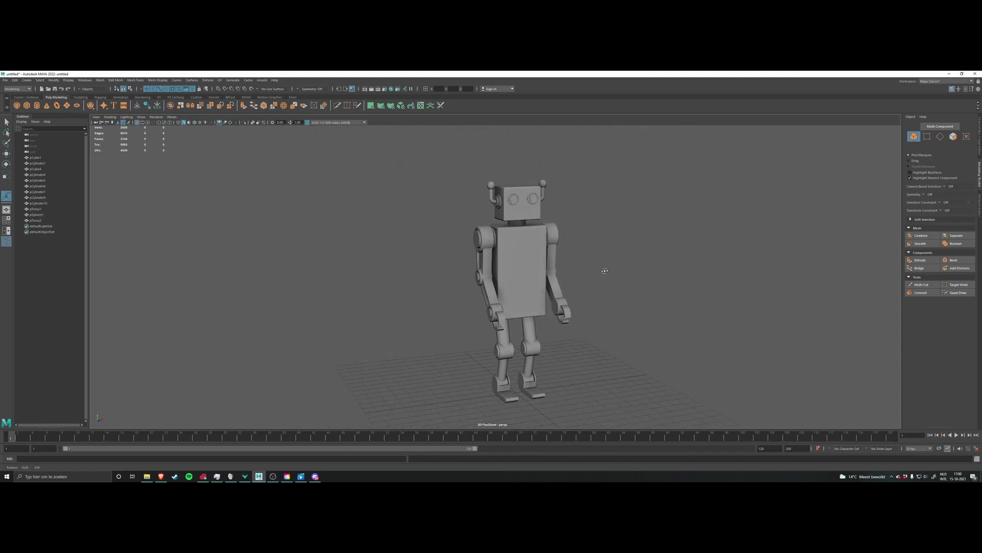
# Step: Examine the unselected, complete robot from the front and from above
pyautogui.scroll(4, 513, 303)
pyautogui.keyDown('alt'); pyautogui.moveTo(514, 303); pyautogui.dragTo(548, 267); pyautogui.keyUp('alt')
pyautogui.scroll(-3, 499, 273)
pyautogui.scroll(3, 548, 267)
pyautogui.keyDown('alt'); pyautogui.moveTo(548, 268); pyautogui.dragTo(564, 300, button='middle'); pyautogui.keyUp('alt')
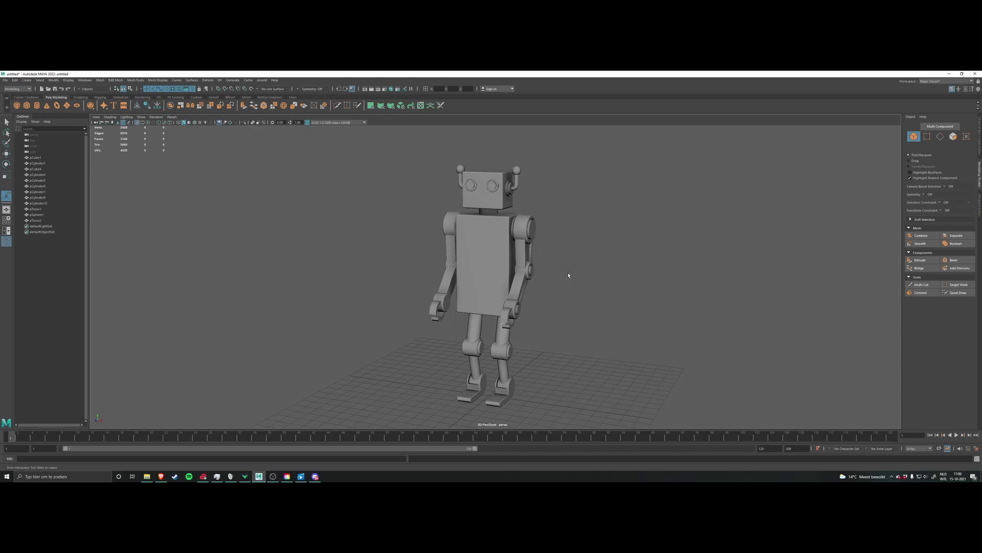
pyautogui.keyDown('alt'); pyautogui.moveTo(518, 263); pyautogui.dragTo(528, 336); pyautogui.keyUp('alt')
pyautogui.scroll(1, 595, 301)
pyautogui.scroll(3, 515, 274)
pyautogui.scroll(-4, 503, 271)
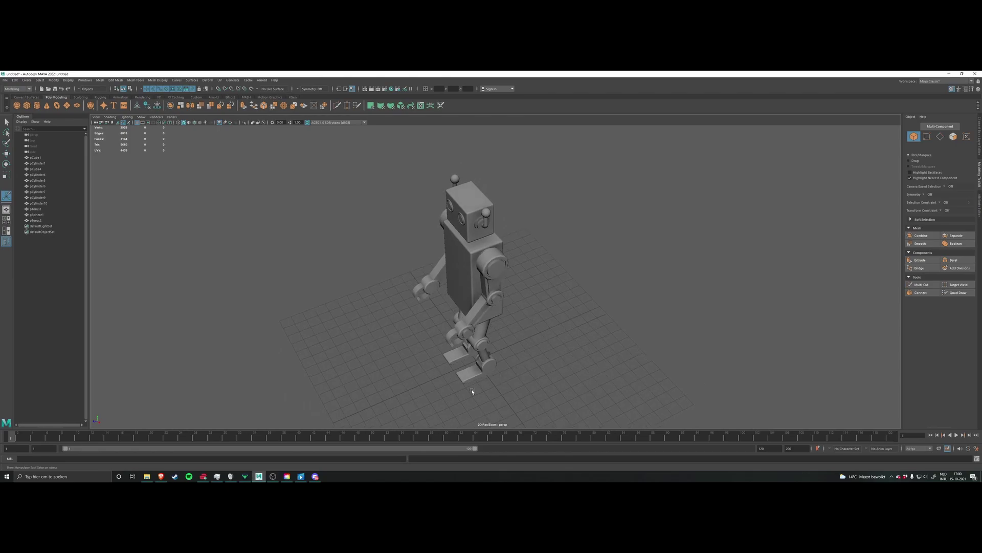
pyautogui.keyDown('alt'); pyautogui.moveTo(472, 392); pyautogui.dragTo(530, 231); pyautogui.keyUp('alt')
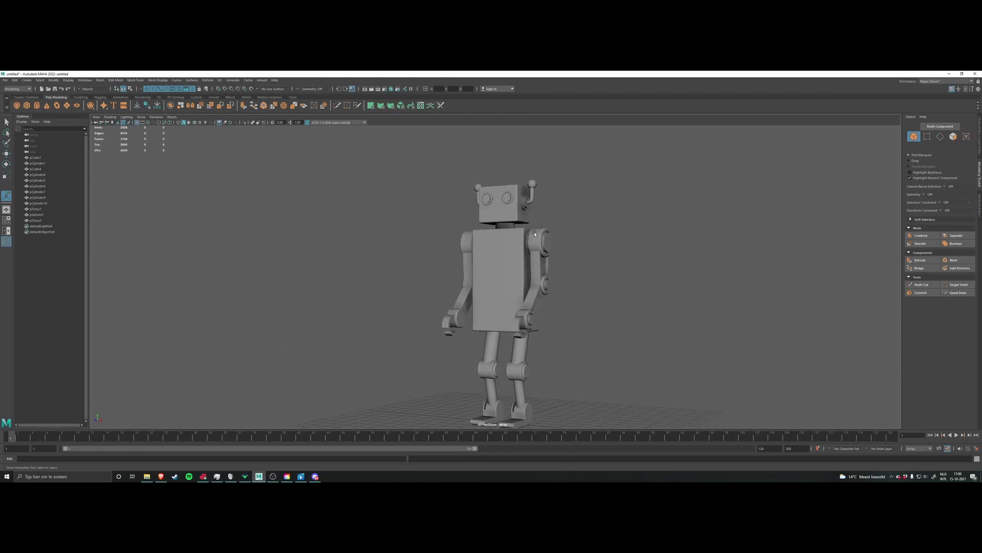
pyautogui.keyDown('alt'); pyautogui.moveTo(543, 324); pyautogui.dragTo(564, 316); pyautogui.keyUp('alt')
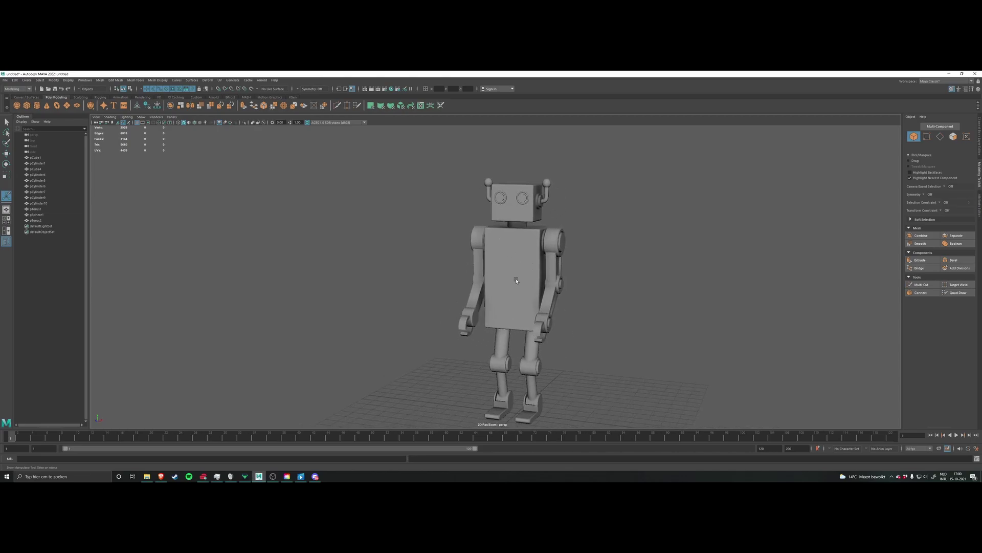
pyautogui.moveTo(592, 274)
pyautogui.keyDown('alt'); pyautogui.mouseDown()
pyautogui.moveTo(547, 274)
pyautogui.moveTo(515, 258)
pyautogui.moveTo(563, 280)
pyautogui.moveTo(605, 281)
pyautogui.moveTo(616, 299)
pyautogui.moveTo(603, 282)
pyautogui.moveTo(583, 283)
pyautogui.moveTo(640, 278)
pyautogui.moveTo(592, 283)
pyautogui.mouseUp(); pyautogui.keyUp('alt')
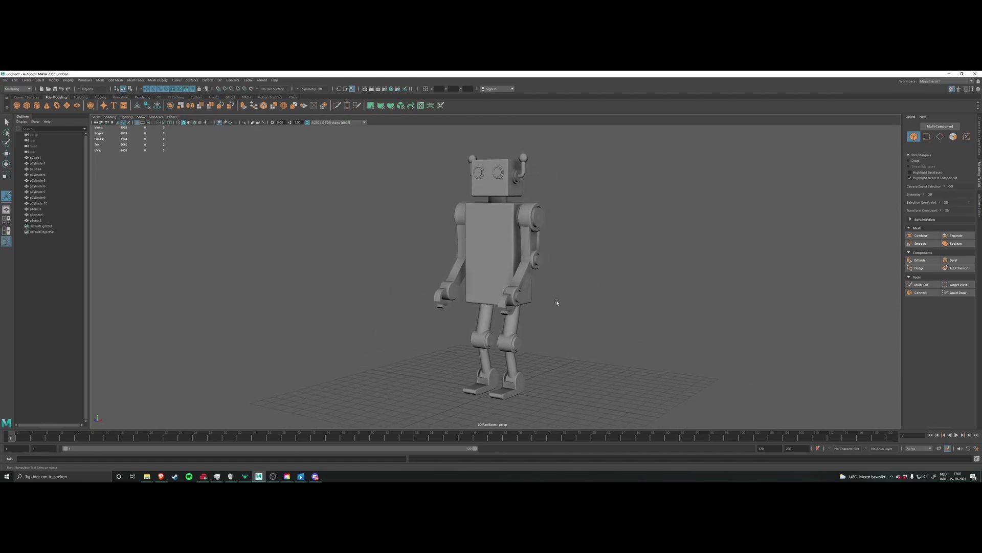
# Step: Inspect the torso, arms and legs up close, ending with the whole robot in a three-quarter view
pyautogui.keyDown('alt'); pyautogui.moveTo(559, 305); pyautogui.dragTo(589, 305, button='right'); pyautogui.keyUp('alt')
pyautogui.moveTo(590, 304)
pyautogui.keyDown('alt'); pyautogui.mouseDown()
pyautogui.moveTo(563, 302)
pyautogui.moveTo(600, 304)
pyautogui.mouseUp(); pyautogui.keyUp('alt')
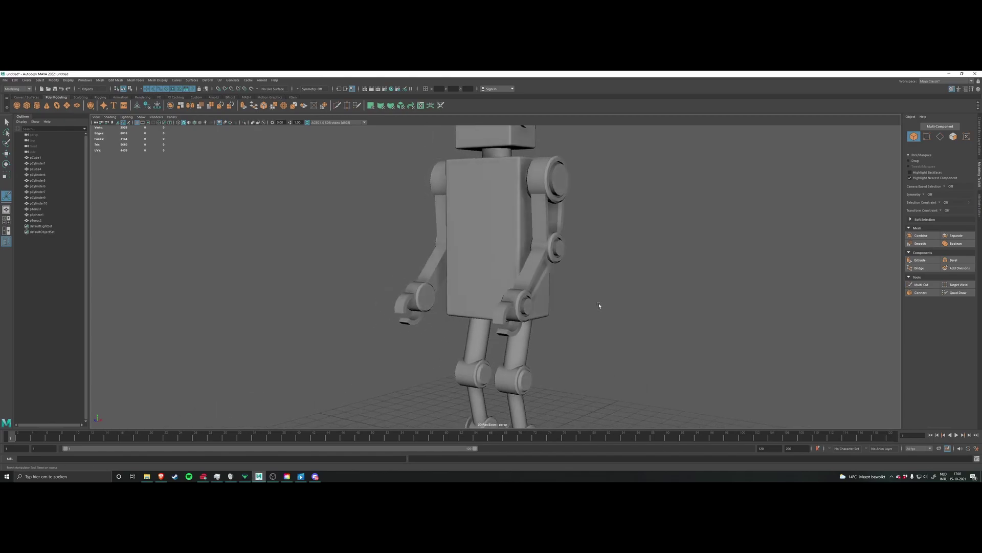
pyautogui.keyDown('alt'); pyautogui.moveTo(546, 295); pyautogui.dragTo(515, 274, button='middle'); pyautogui.keyUp('alt')
pyautogui.keyDown('alt'); pyautogui.moveTo(563, 272); pyautogui.dragTo(543, 269, button='right'); pyautogui.keyUp('alt')
pyautogui.keyDown('alt'); pyautogui.moveTo(543, 266); pyautogui.dragTo(548, 291, button='middle'); pyautogui.keyUp('alt')
pyautogui.keyDown('alt'); pyautogui.moveTo(549, 291); pyautogui.dragTo(581, 283); pyautogui.keyUp('alt')
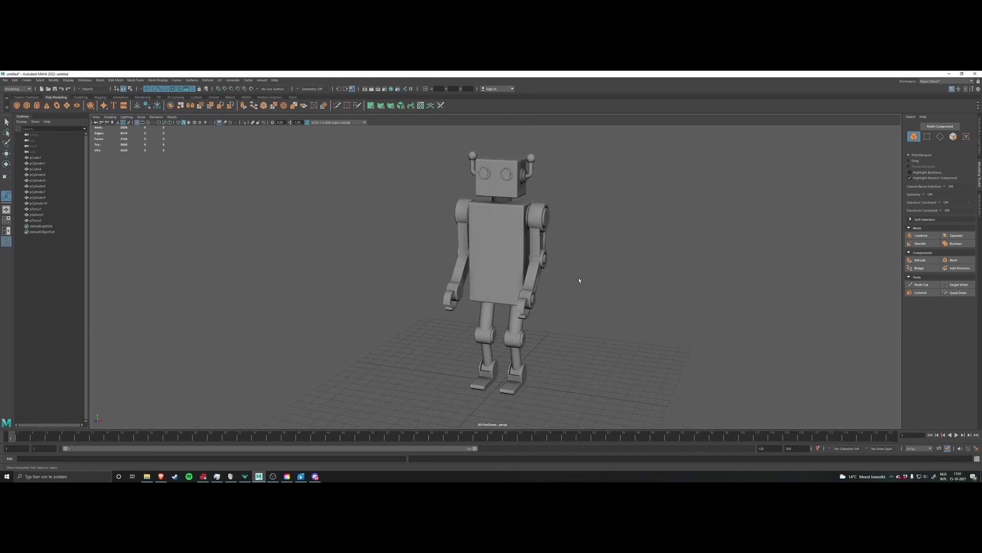
pyautogui.keyDown('alt'); pyautogui.moveTo(545, 318); pyautogui.dragTo(596, 339); pyautogui.keyUp('alt')
pyautogui.keyDown('alt'); pyautogui.moveTo(596, 339); pyautogui.dragTo(555, 355, button='right'); pyautogui.keyUp('alt')
pyautogui.moveTo(554, 355)
pyautogui.keyDown('alt'); pyautogui.mouseDown()
pyautogui.moveTo(543, 396)
pyautogui.moveTo(542, 361)
pyautogui.moveTo(568, 350)
pyautogui.moveTo(547, 341)
pyautogui.mouseUp(); pyautogui.keyUp('alt')
pyautogui.keyDown('alt'); pyautogui.moveTo(550, 334); pyautogui.dragTo(563, 344, button='middle'); pyautogui.keyUp('alt')
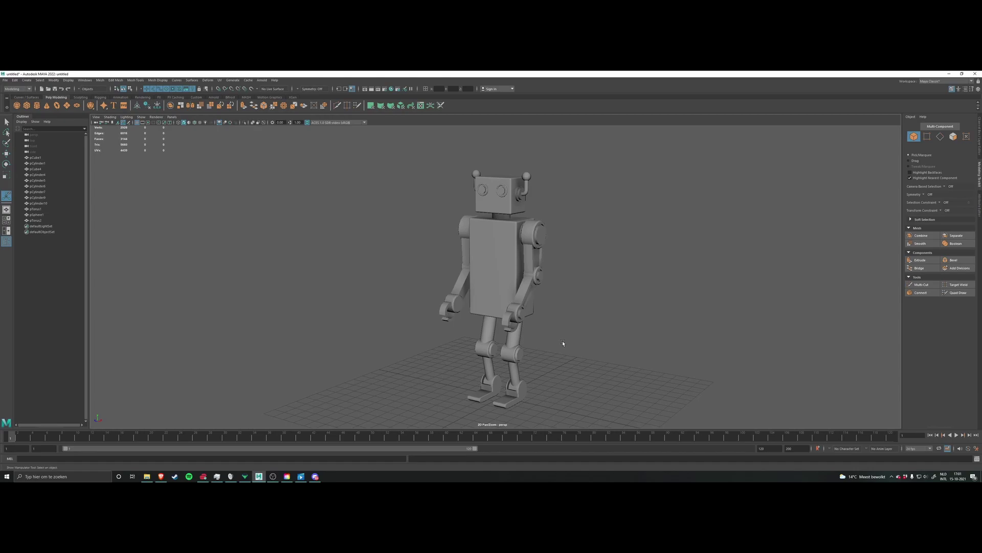